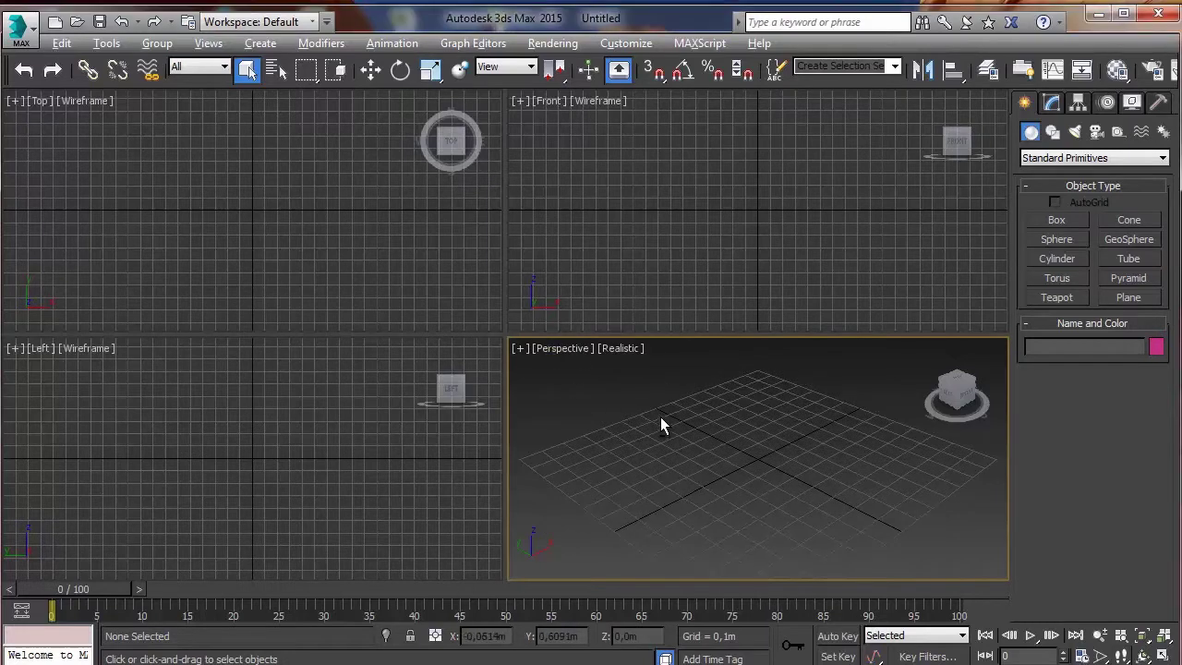
Maximize the Perspective view, create a sphere of about 0.22 m radius at the grid origin, then deselect it
key(alt+w)
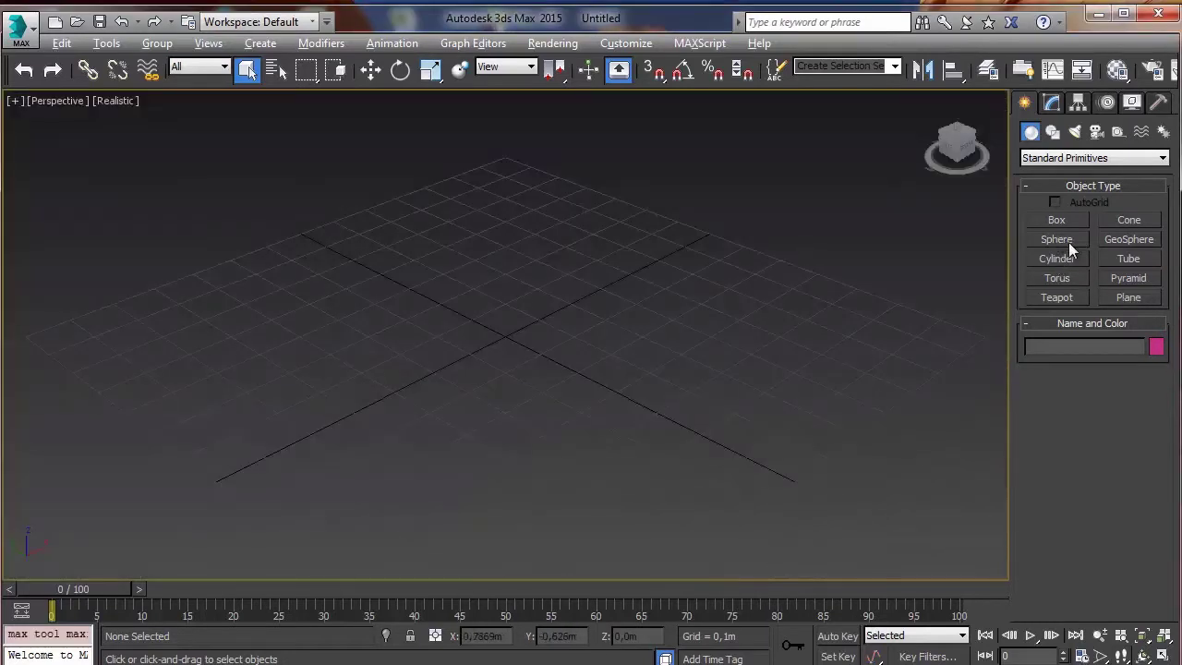
click(1058, 240)
click(511, 332)
drag(533, 343, 615, 343)
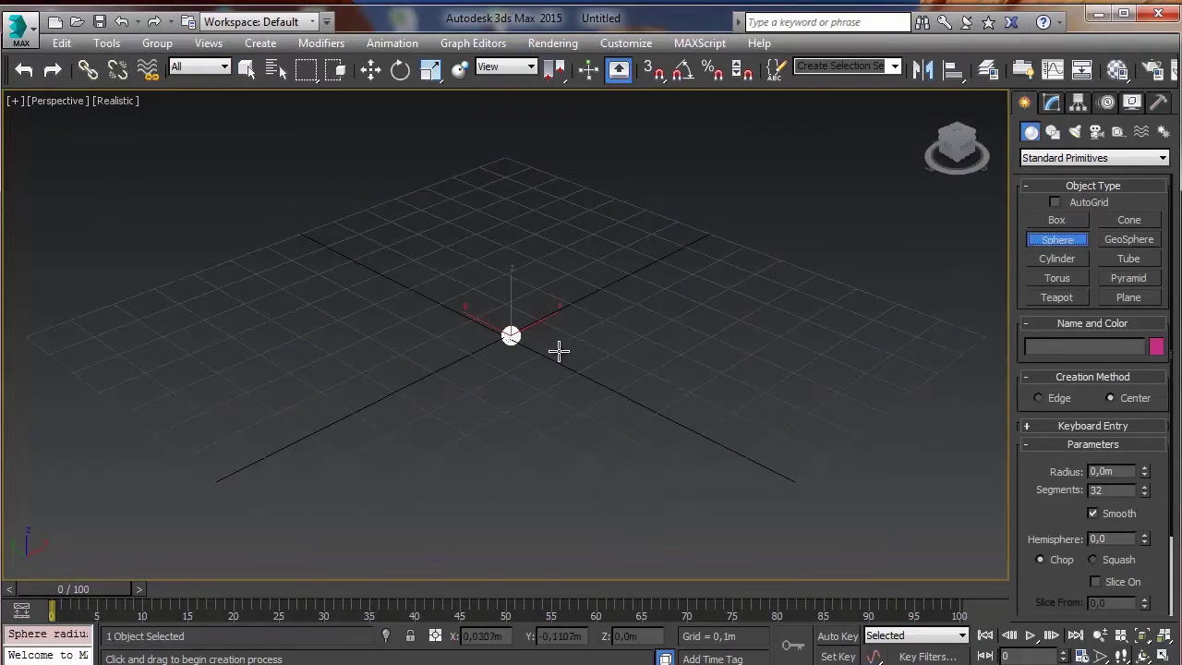
right_click(614, 343)
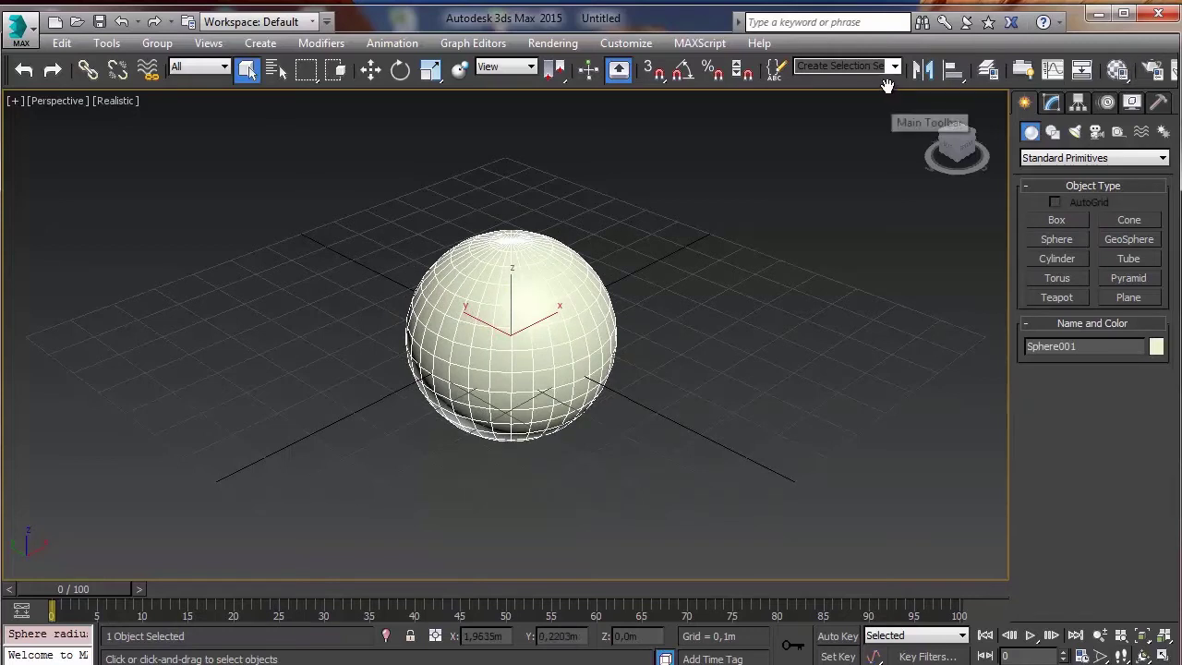
drag(886, 82, 838, 81)
click(786, 274)
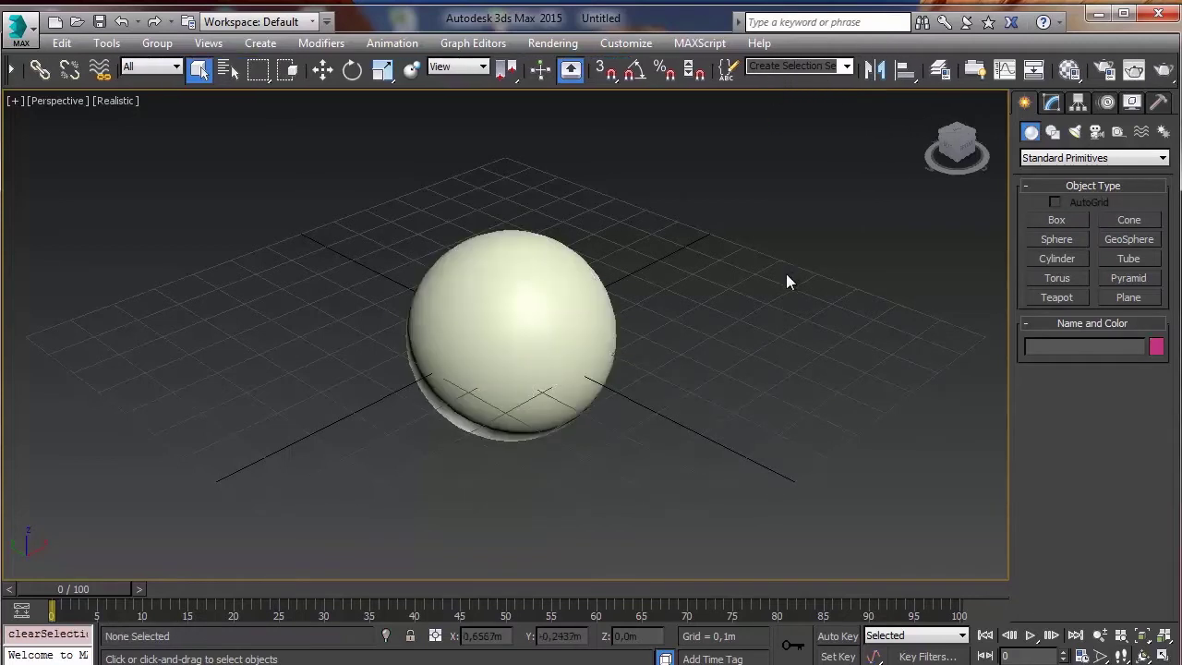
Open the Material Editor with M and switch it to Slate Material Editor mode
key(m)
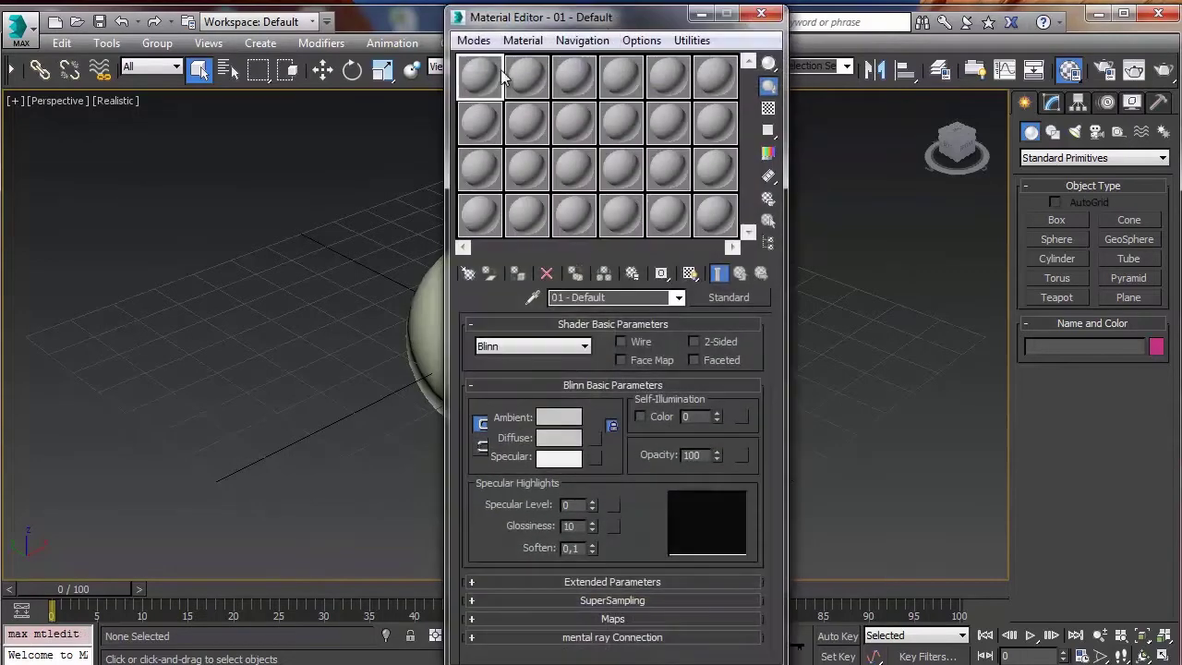
click(482, 42)
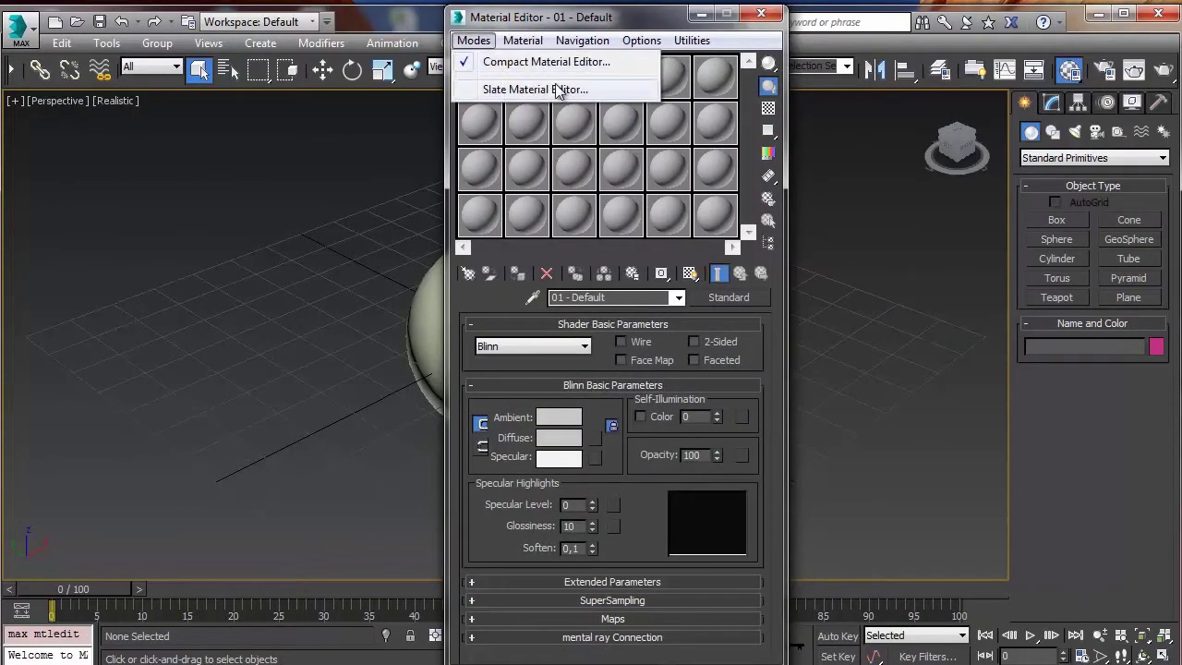
click(486, 42)
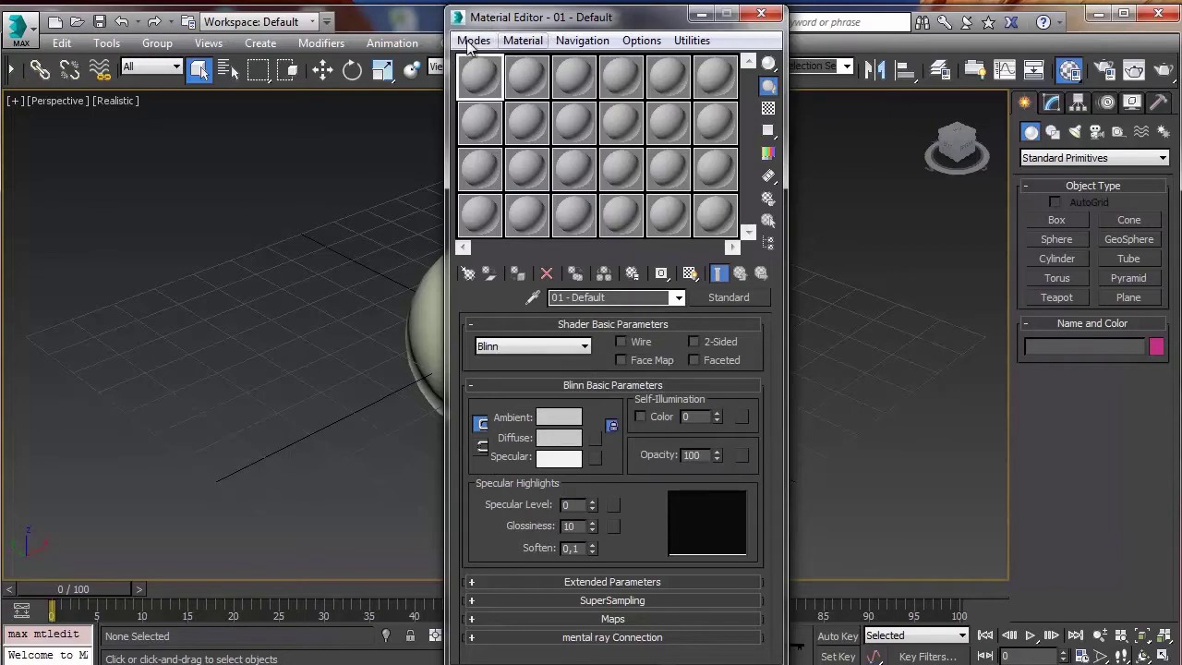
click(475, 41)
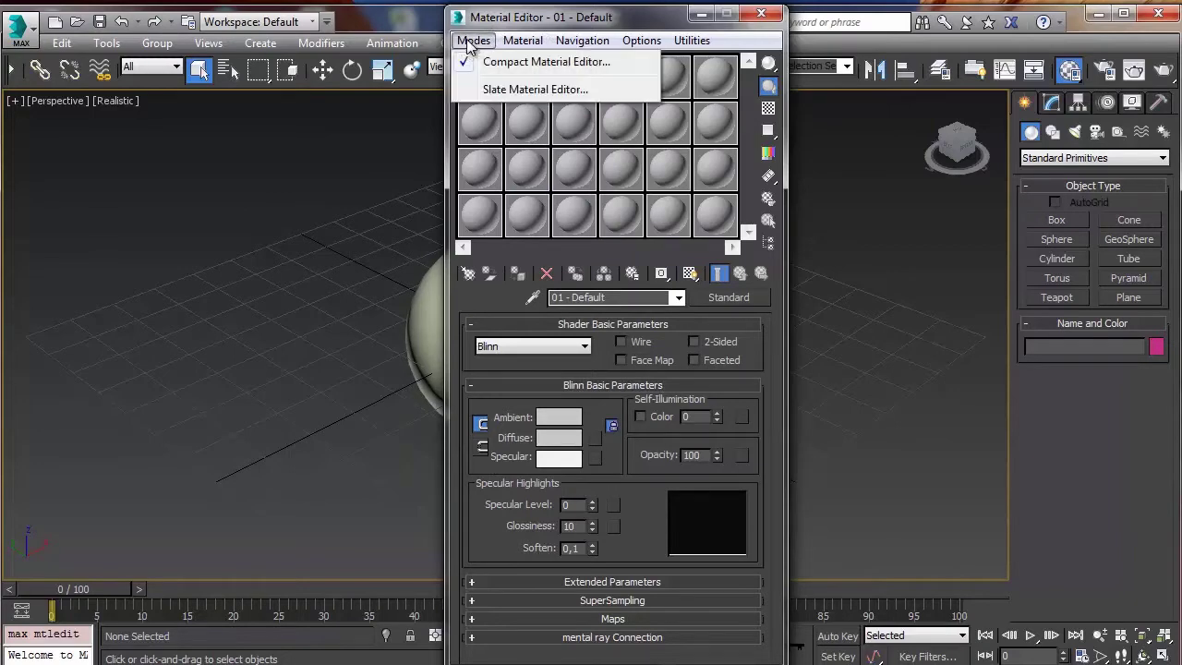
click(544, 89)
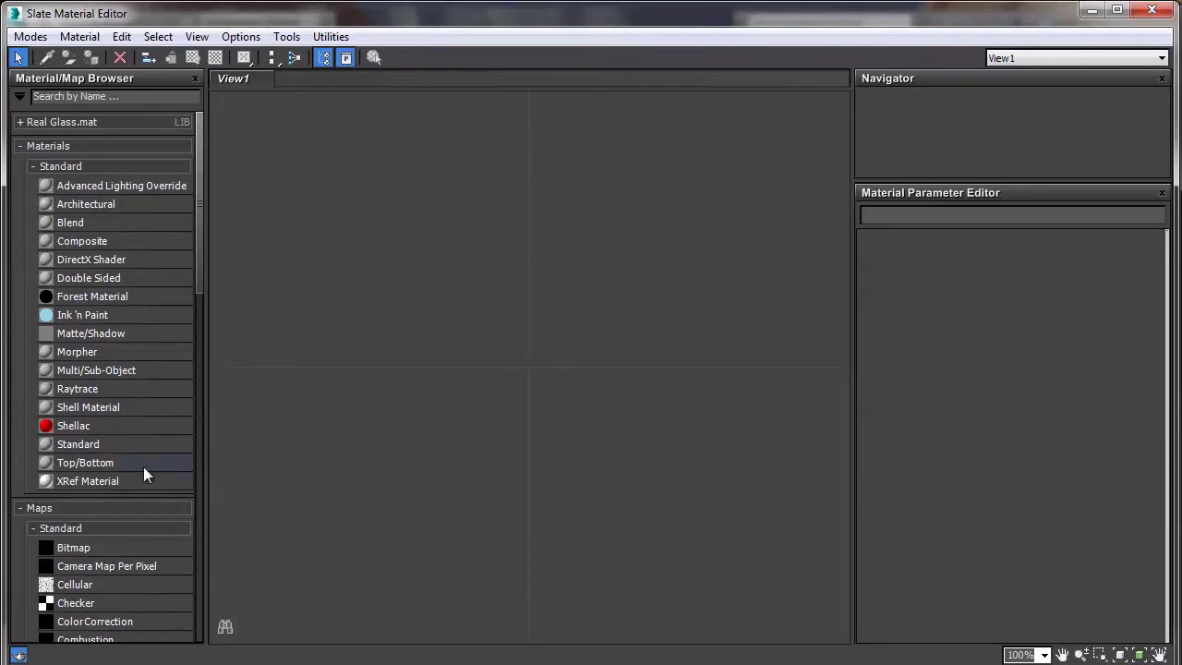
Add a Standard material node (Material #25) to View1, then delete it
click(74, 449)
drag(68, 443, 209, 361)
drag(95, 452, 422, 291)
drag(585, 320, 585, 321)
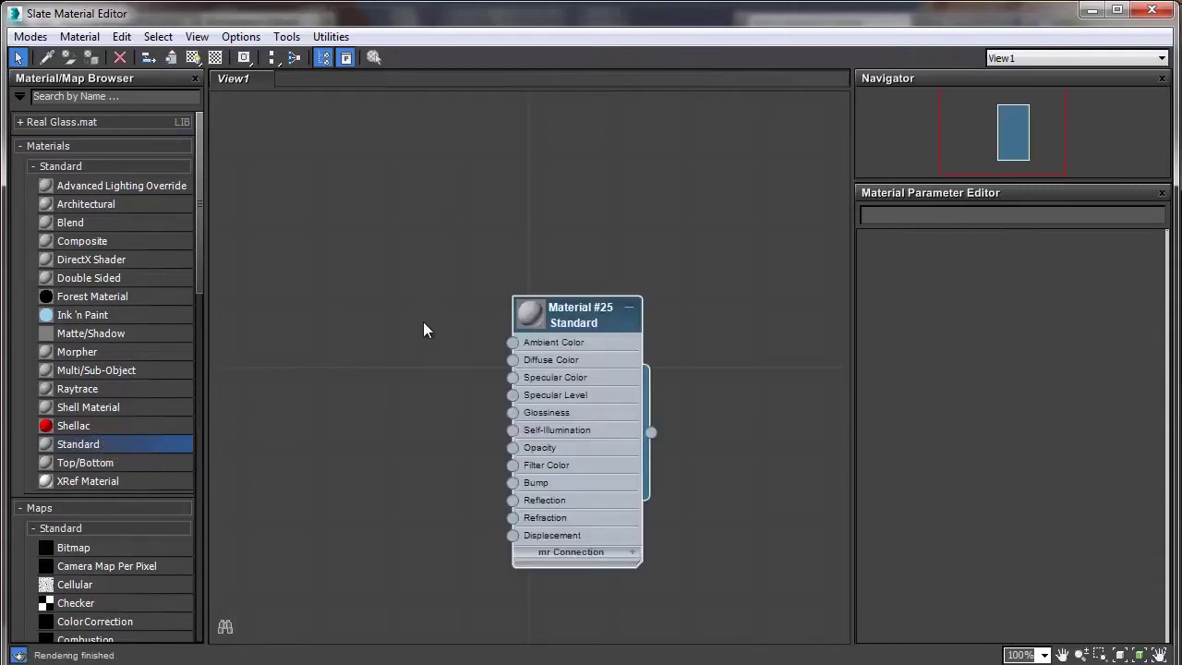
key(Delete)
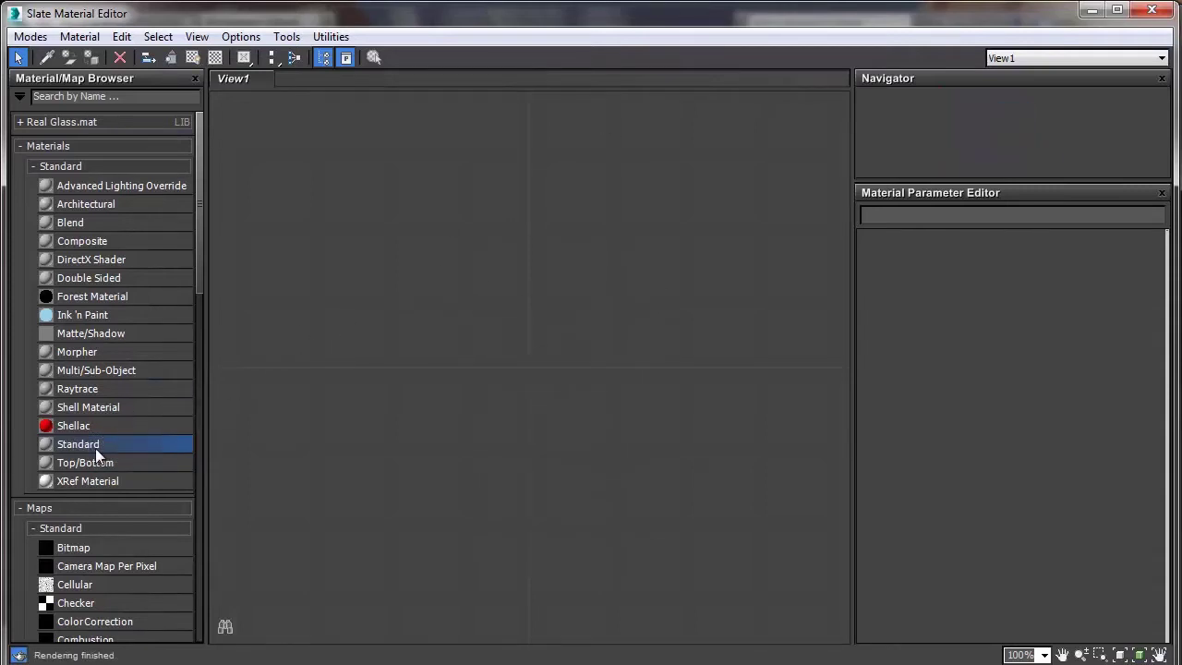
Add a second Standard node, Material #26, open its parameters, then delete it
double_click(95, 448)
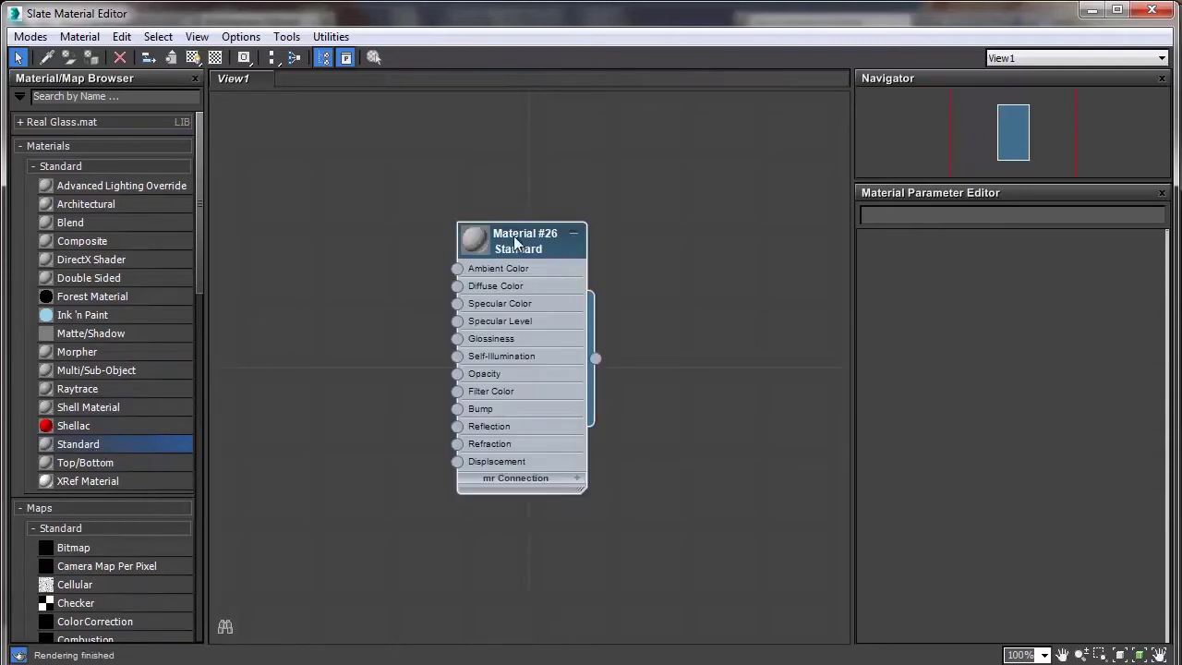
double_click(517, 267)
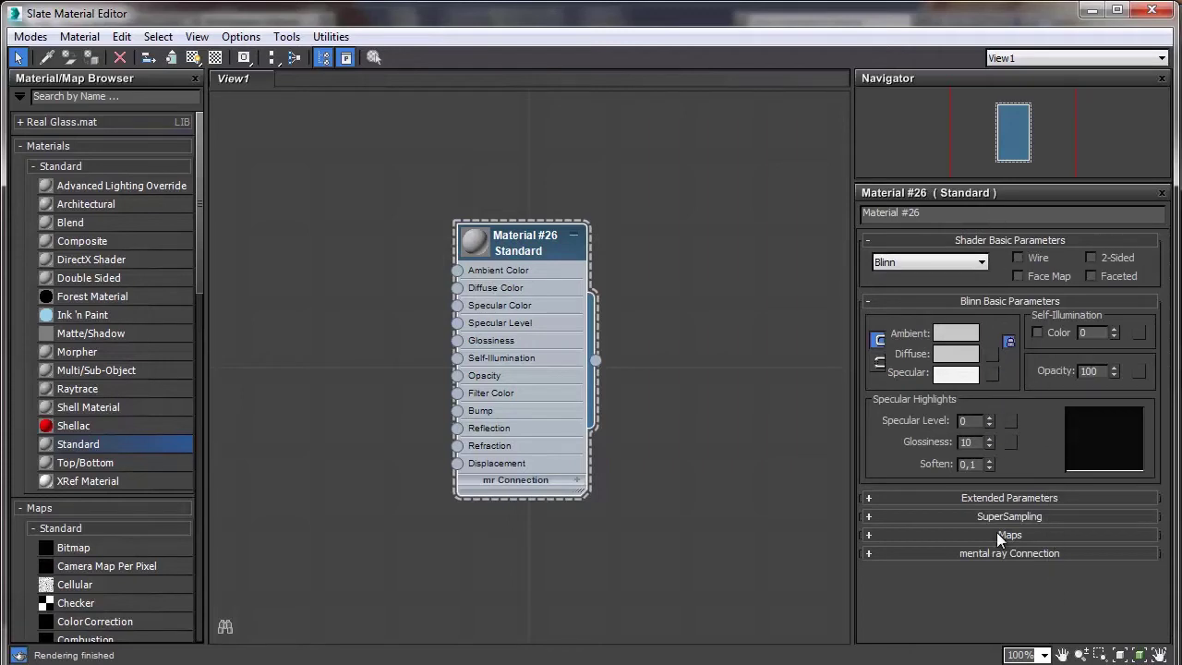
scroll(490, 193, down, 3)
scroll(502, 194, down, 1)
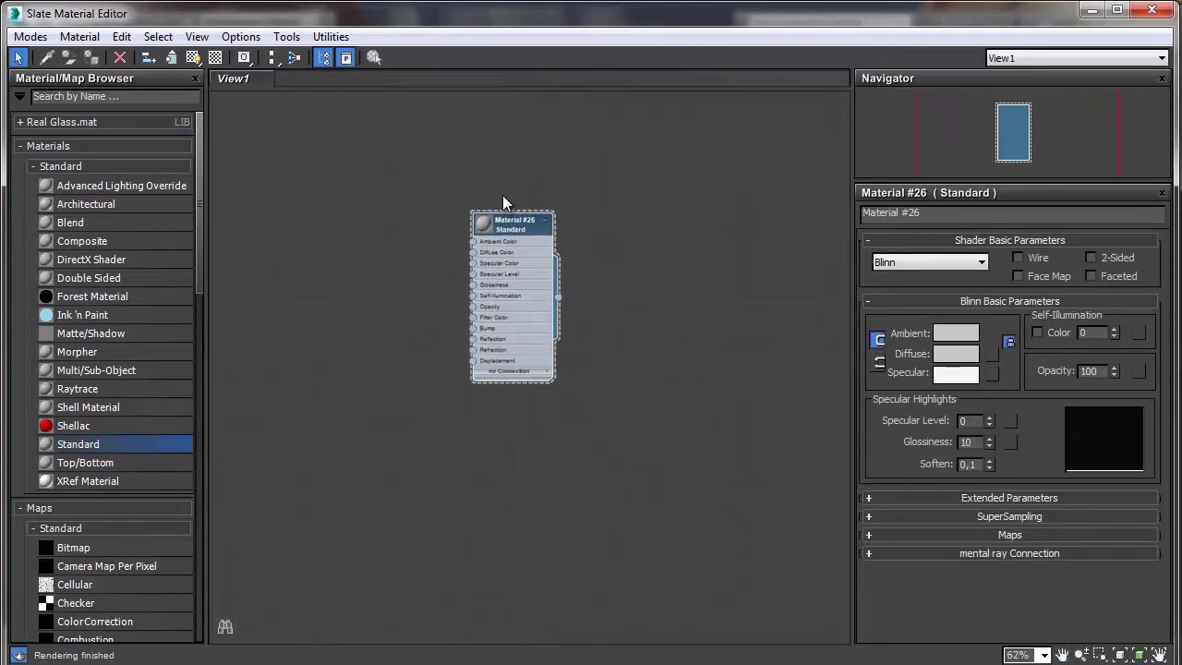
scroll(502, 195, down, 2)
mouse_move(489, 174)
middle_down()
mouse_move(624, 254)
mouse_move(702, 190)
middle_up()
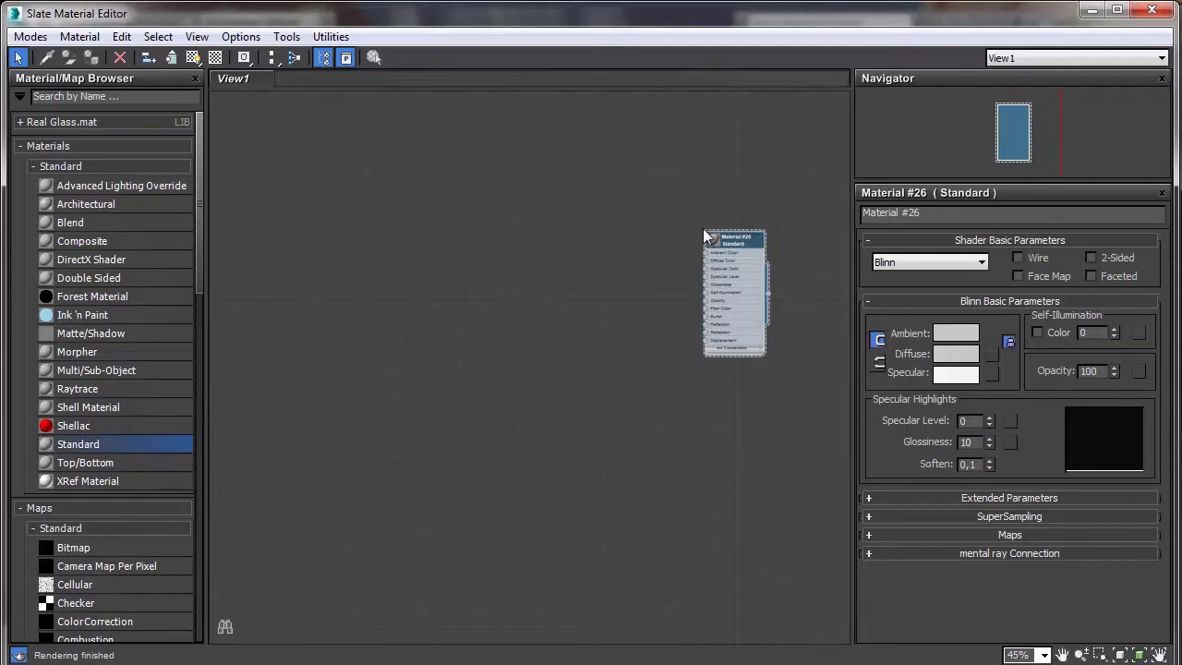
scroll(683, 199, up, 1)
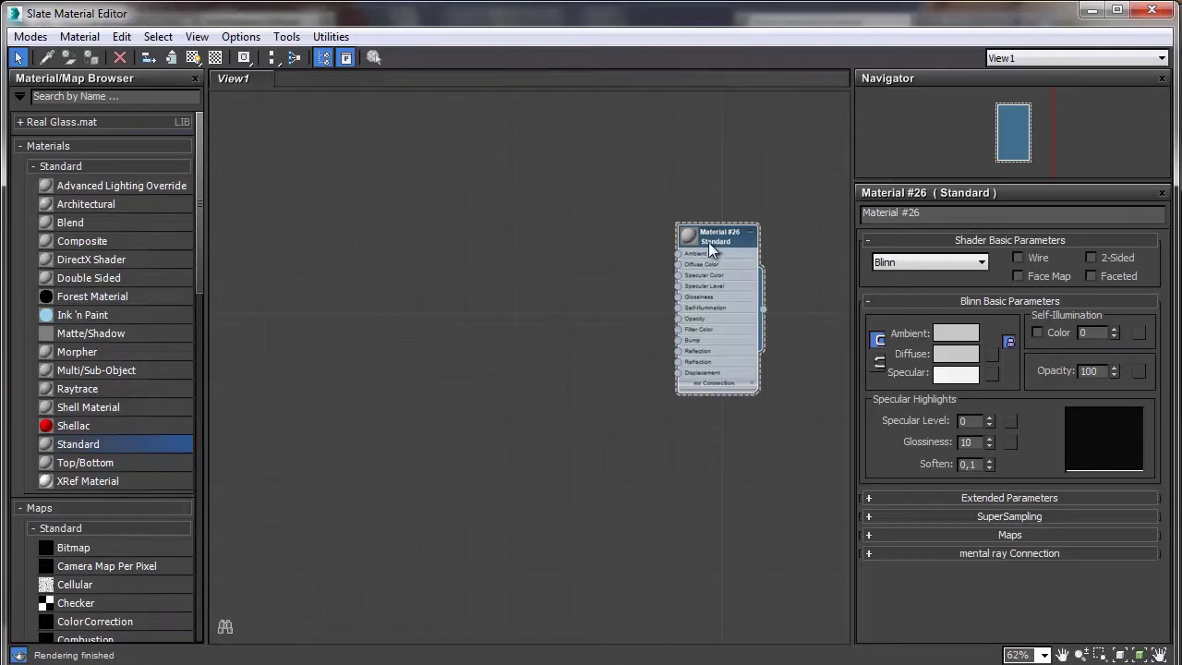
key(Delete)
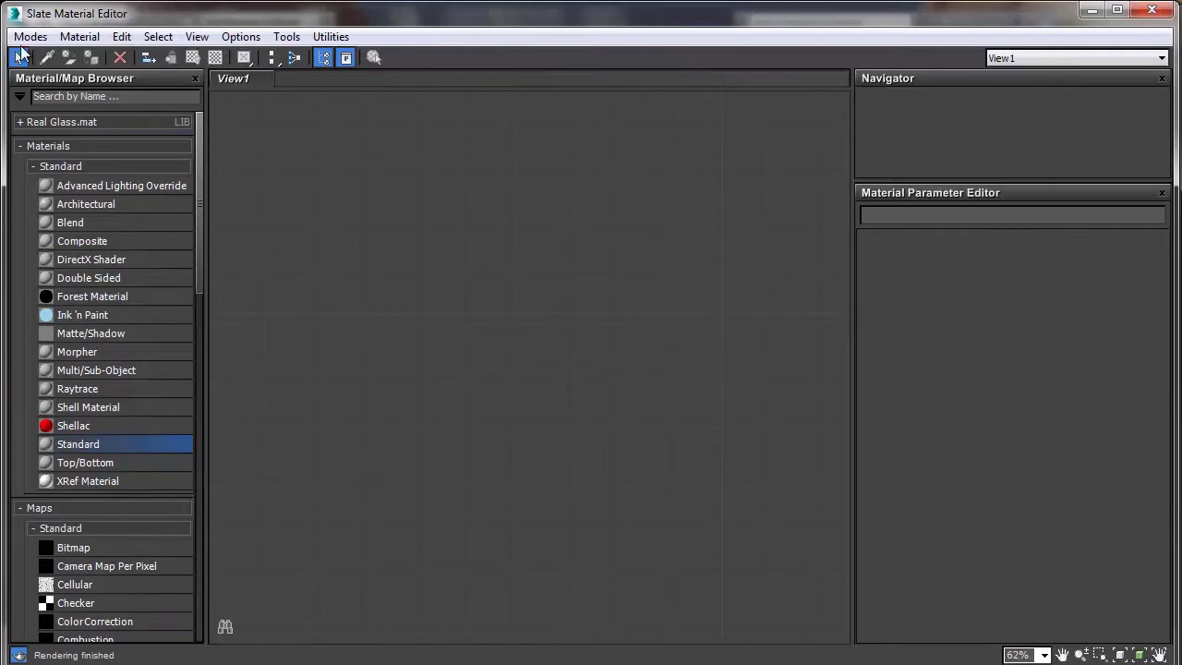
Return to the Compact Material Editor with 3x2 sample slots and move it aside
click(31, 38)
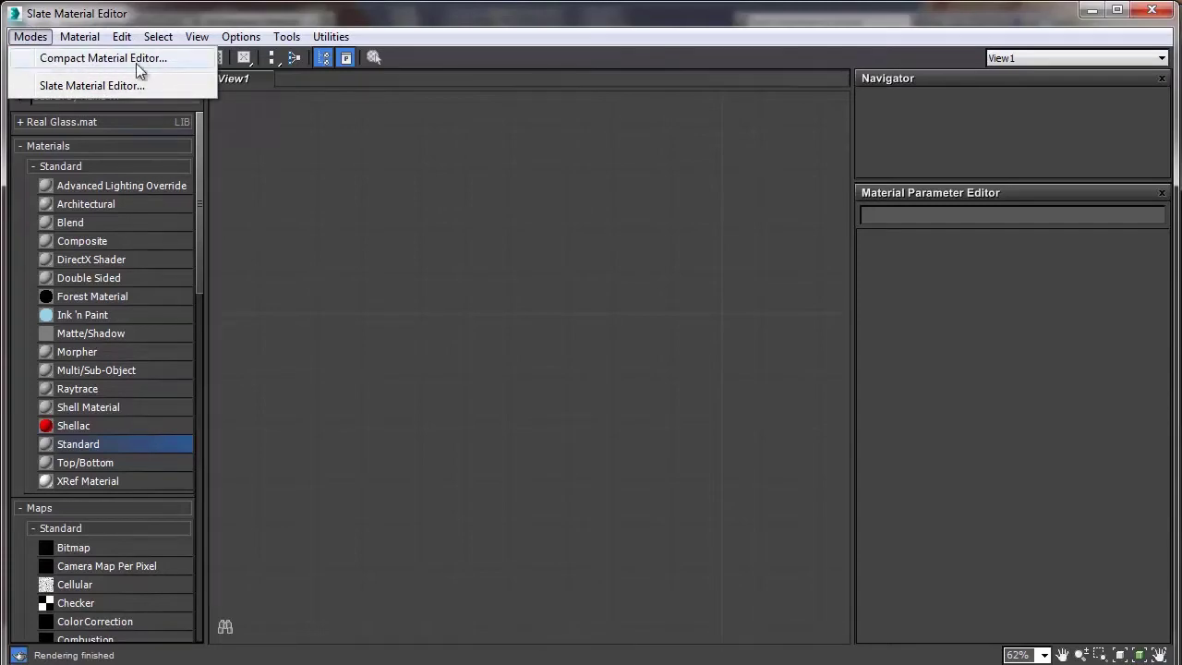
click(61, 63)
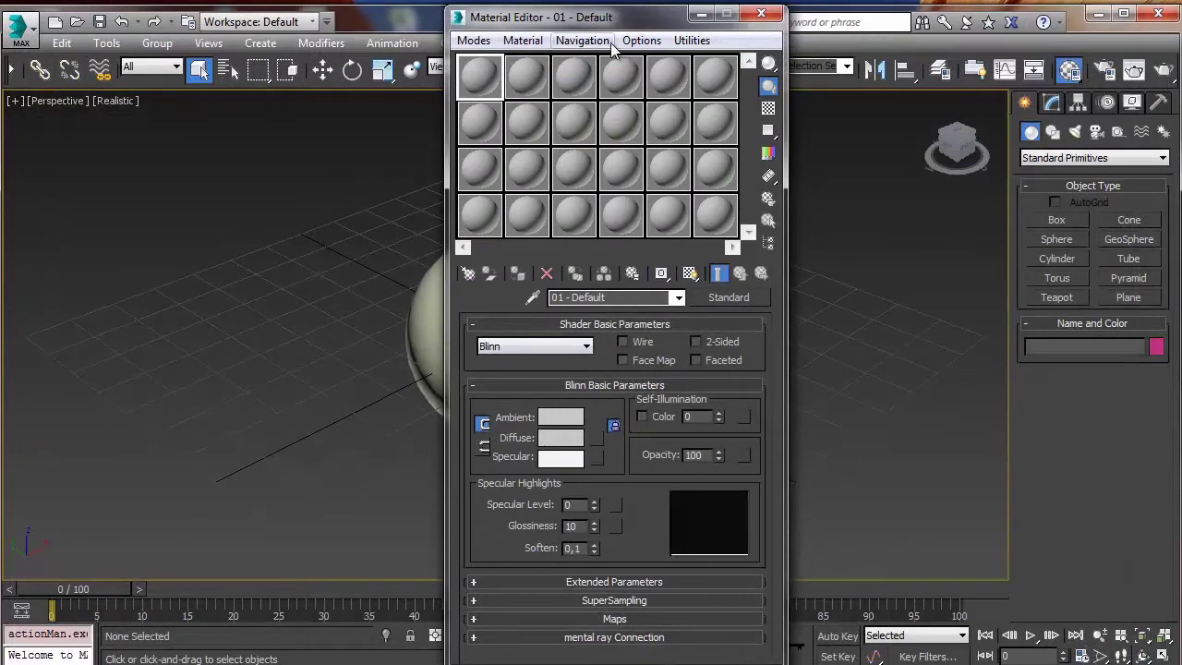
click(641, 41)
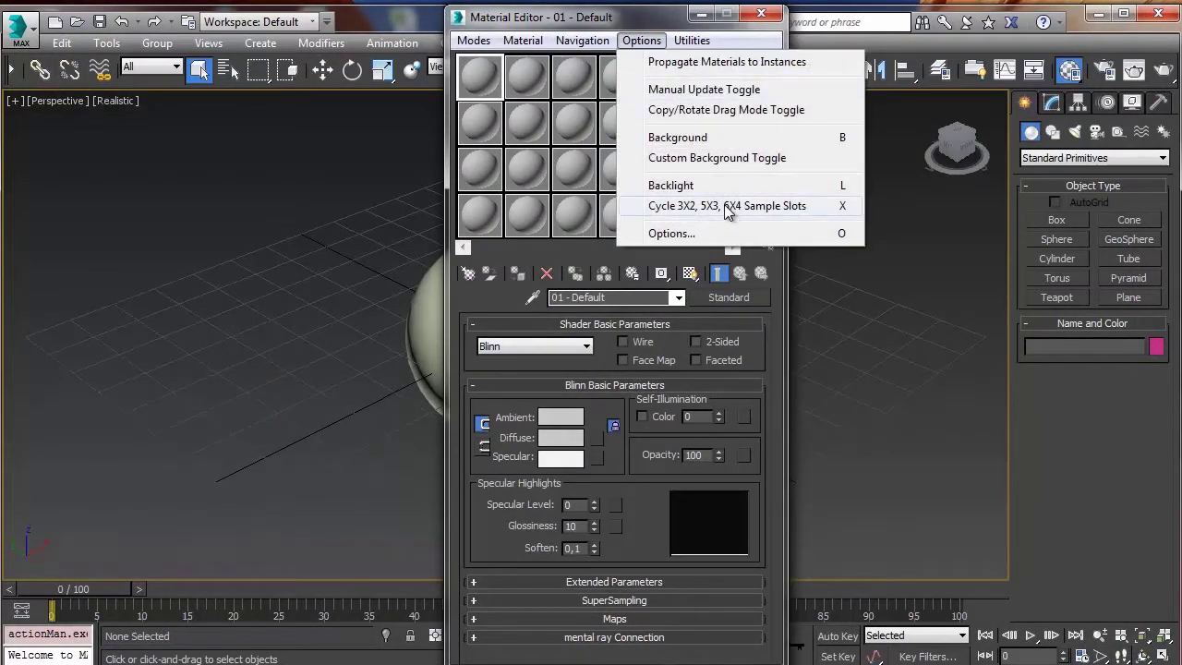
click(693, 207)
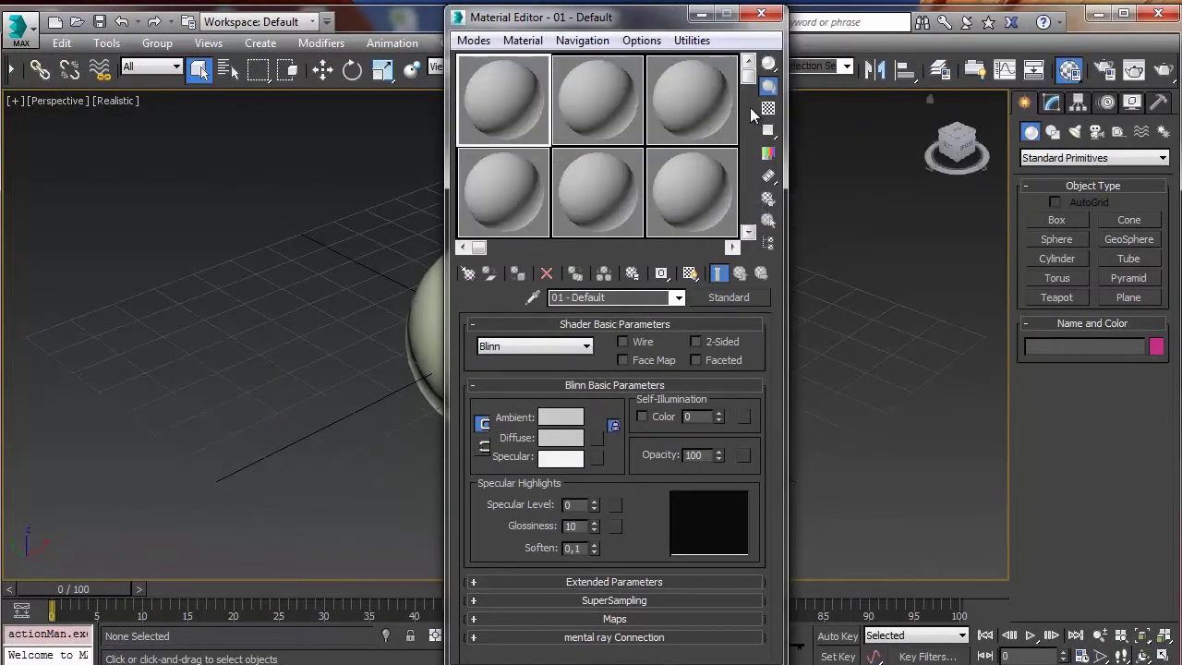
drag(631, 28, 808, 61)
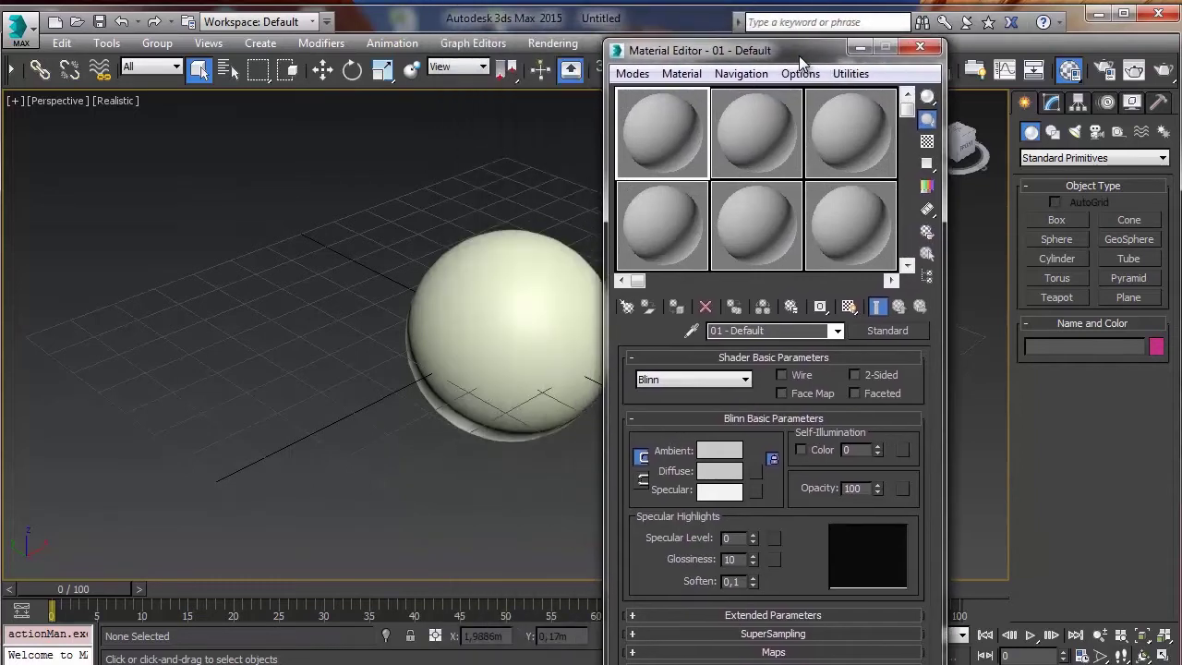
Cycle the sample slots to 5x3, then 6x4, and move the editor back left
click(818, 74)
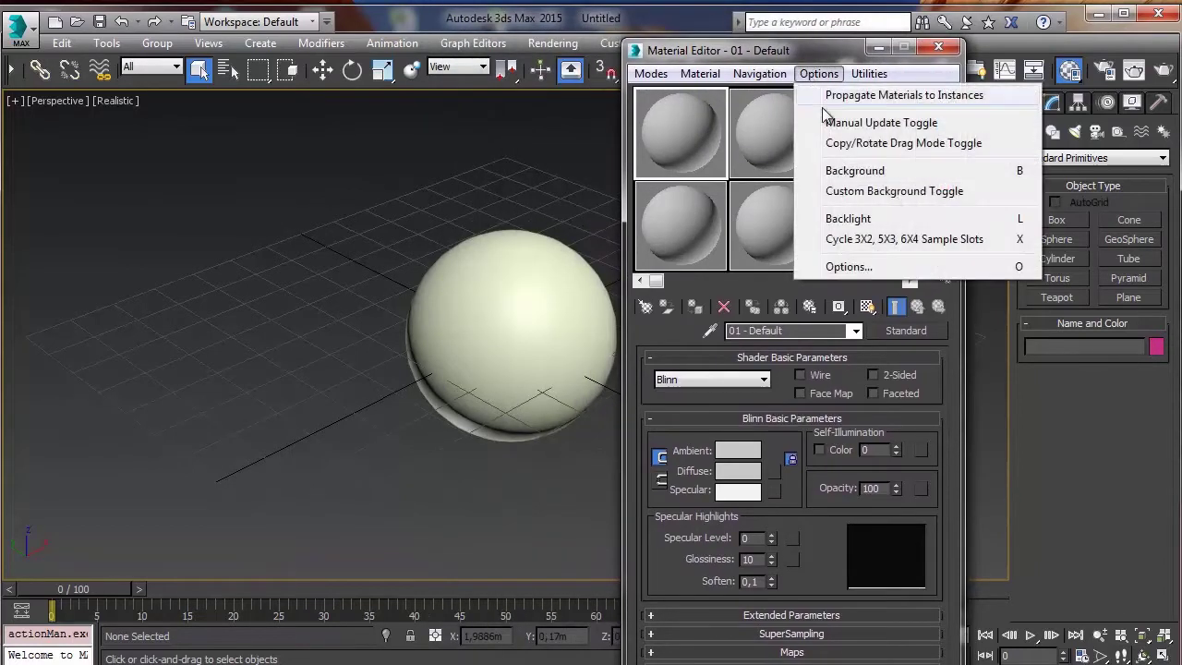
click(919, 242)
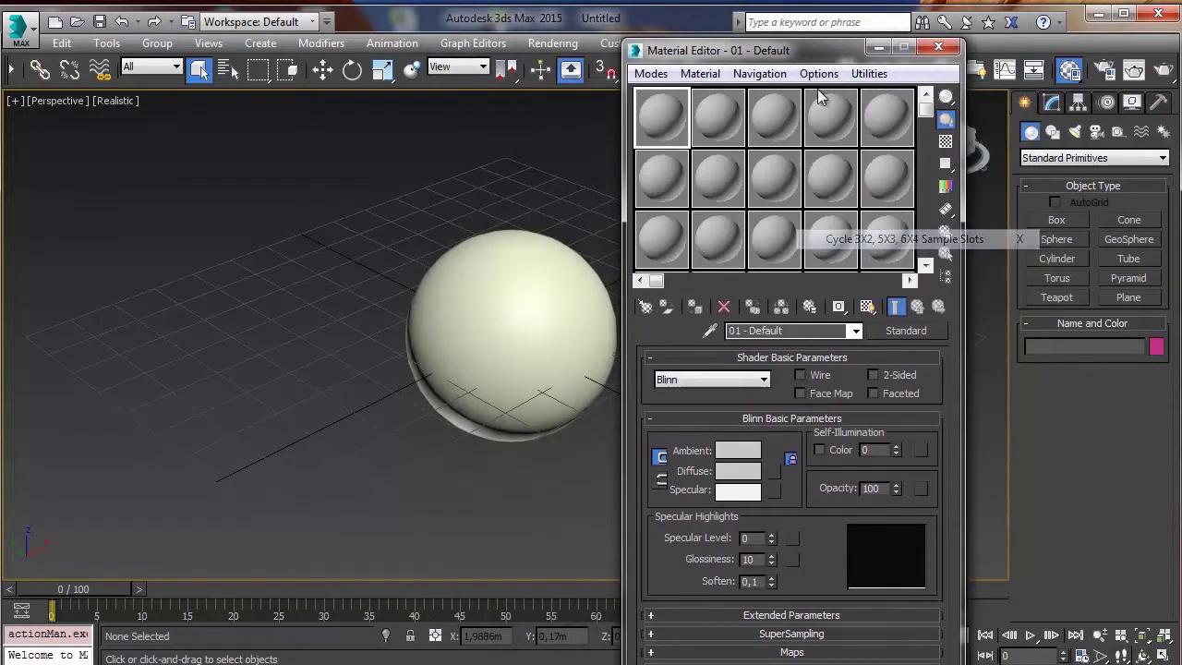
click(818, 74)
click(860, 240)
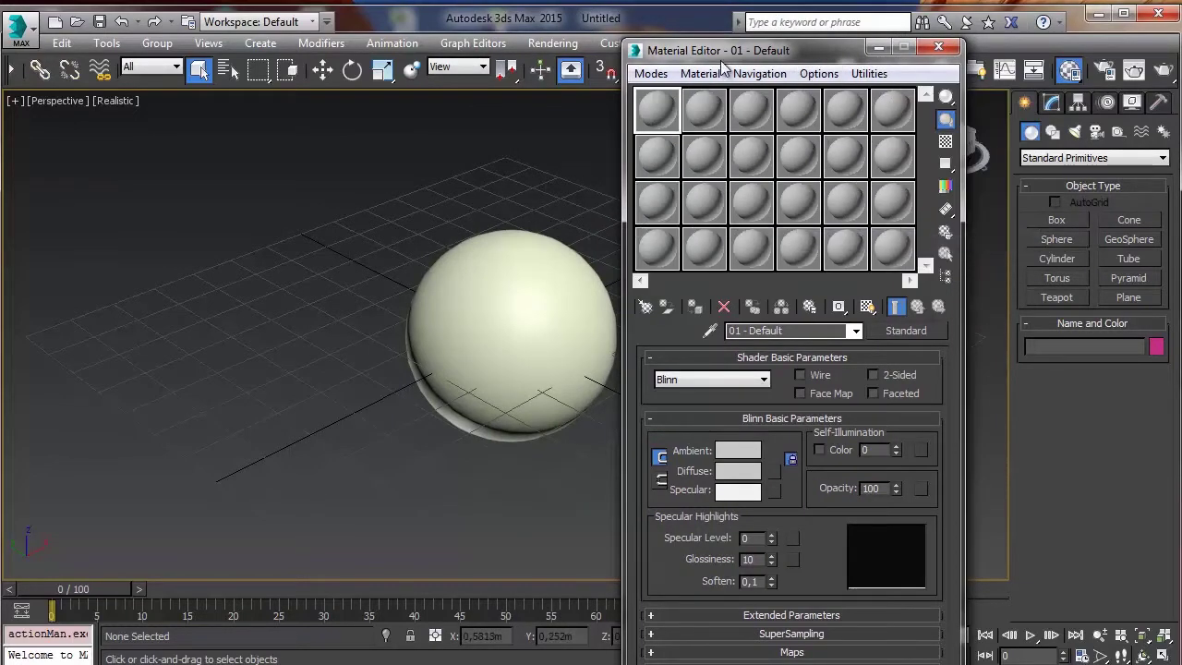
drag(730, 54, 428, 36)
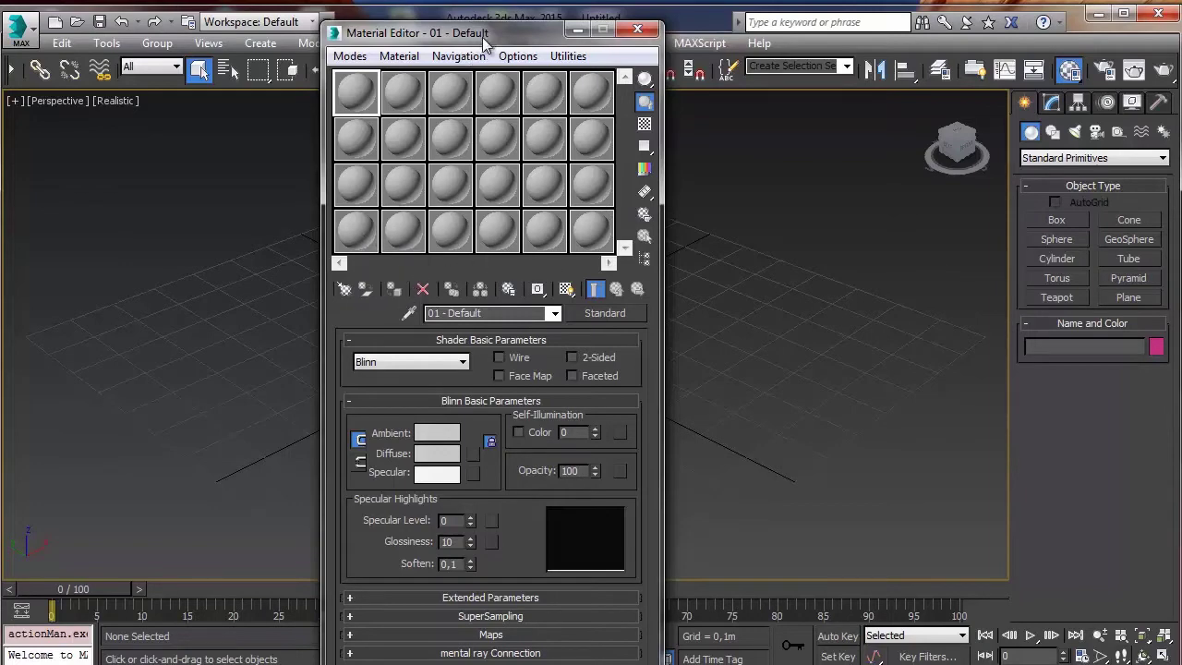
Move the Material Editor aside, select the sphere, and pan it into view
mouse_move(468, 35)
mouse_down()
mouse_move(882, 64)
mouse_move(866, 67)
mouse_up()
click(563, 275)
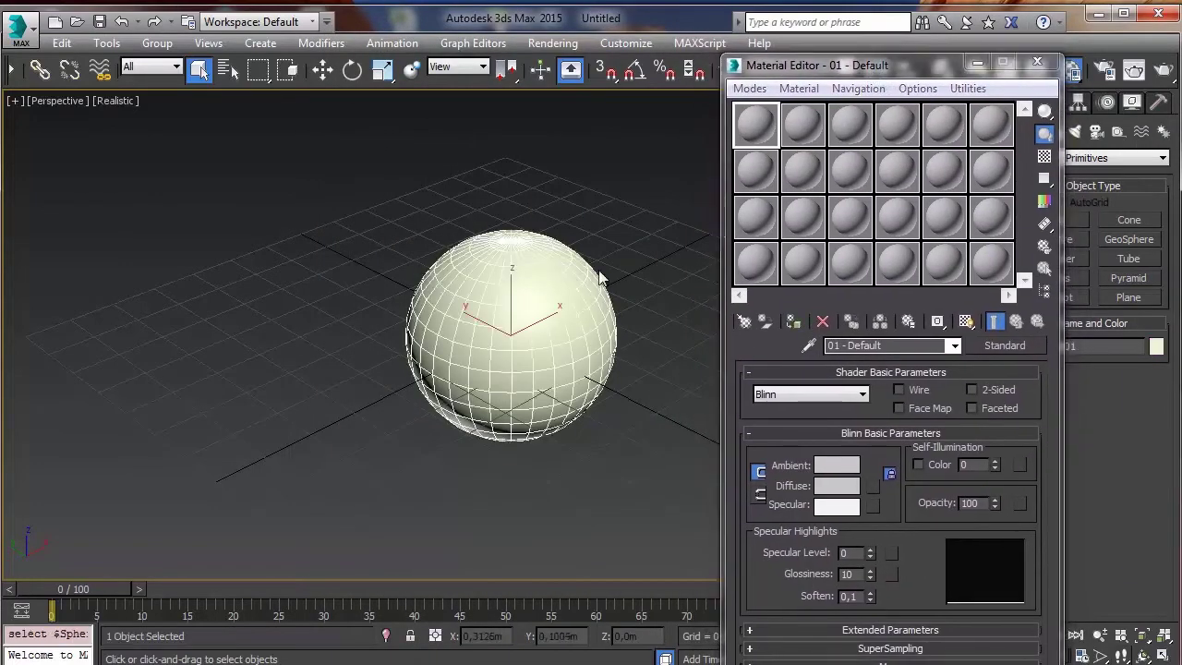
click(647, 268)
click(585, 288)
middle_drag(631, 271, 506, 244)
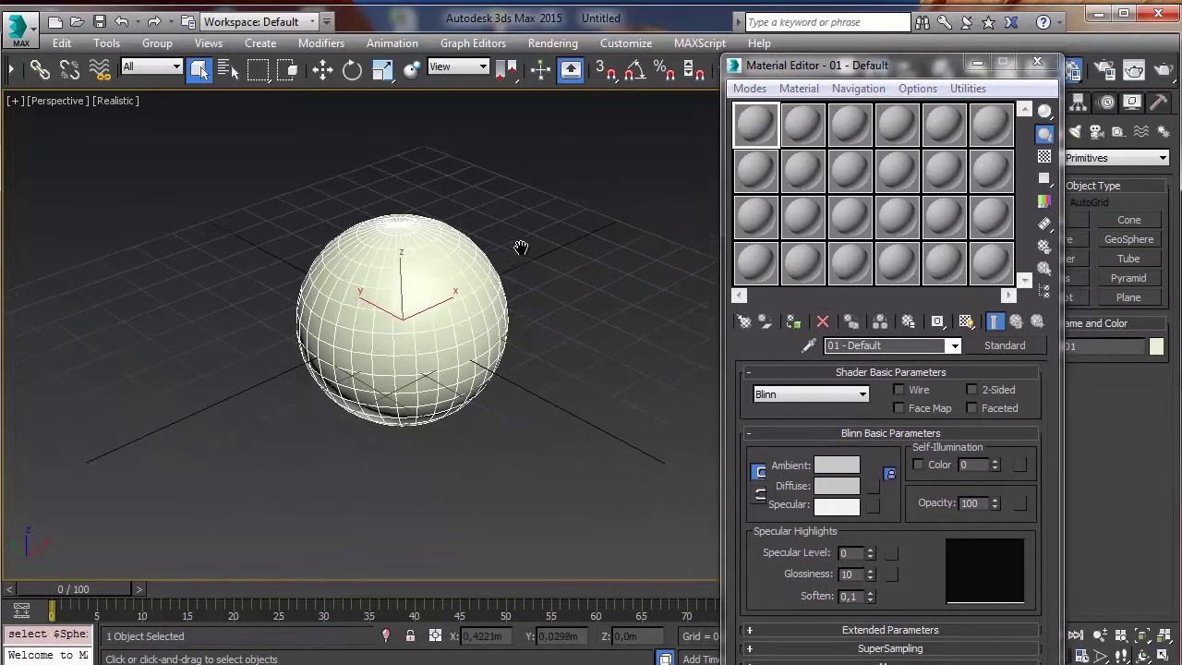
drag(796, 70, 671, 41)
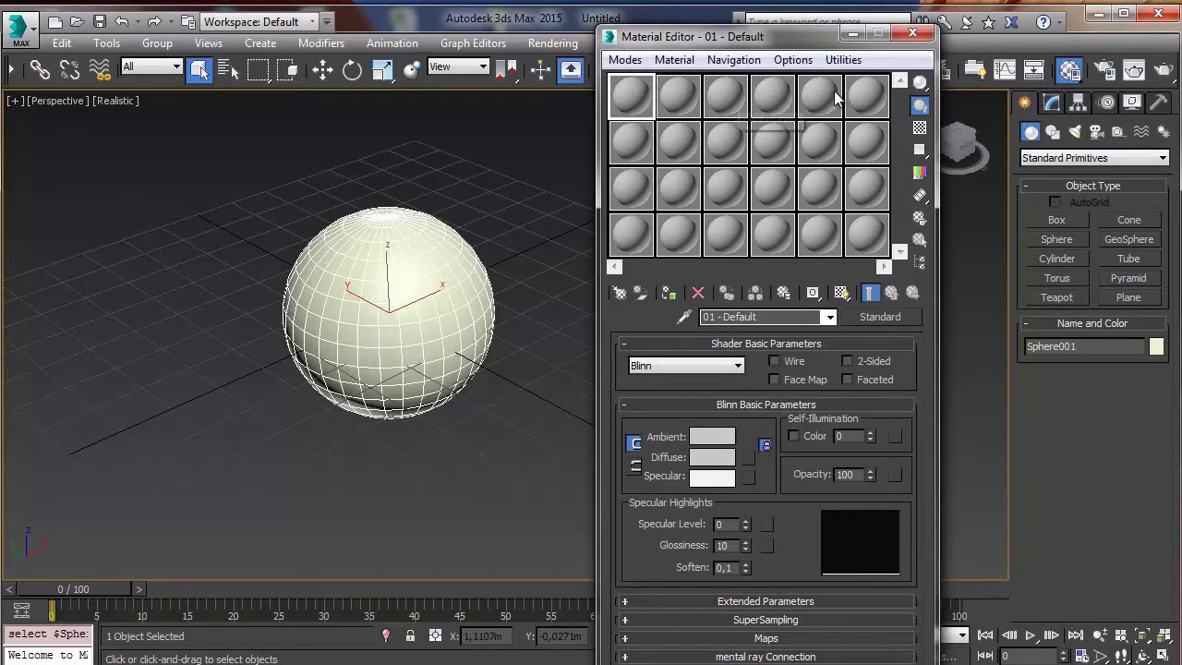
Preview the sample material on a cylinder instead of a sphere
click(920, 83)
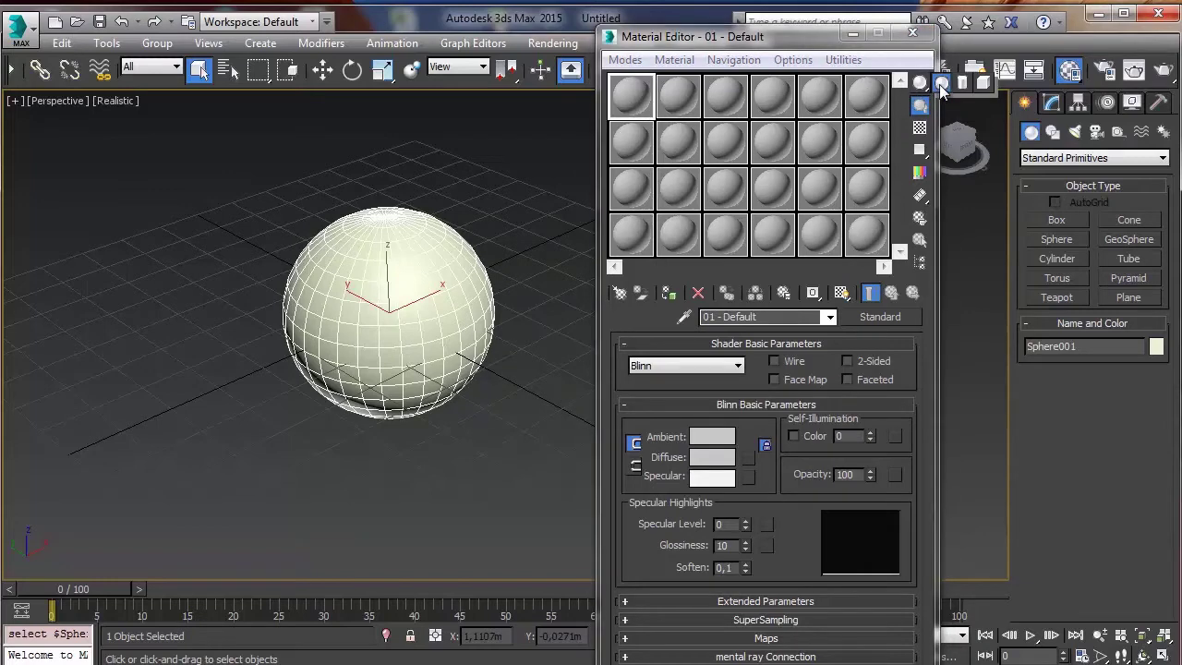
click(941, 83)
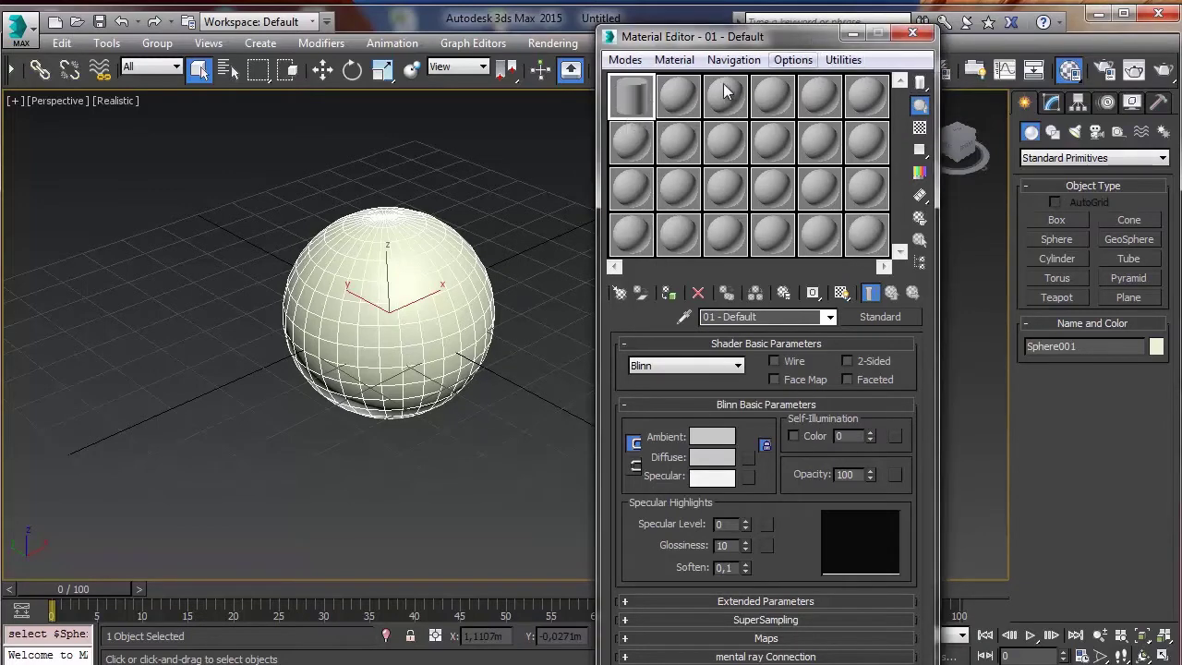
mouse_move(920, 83)
mouse_down()
mouse_move(988, 96)
mouse_move(941, 85)
mouse_up()
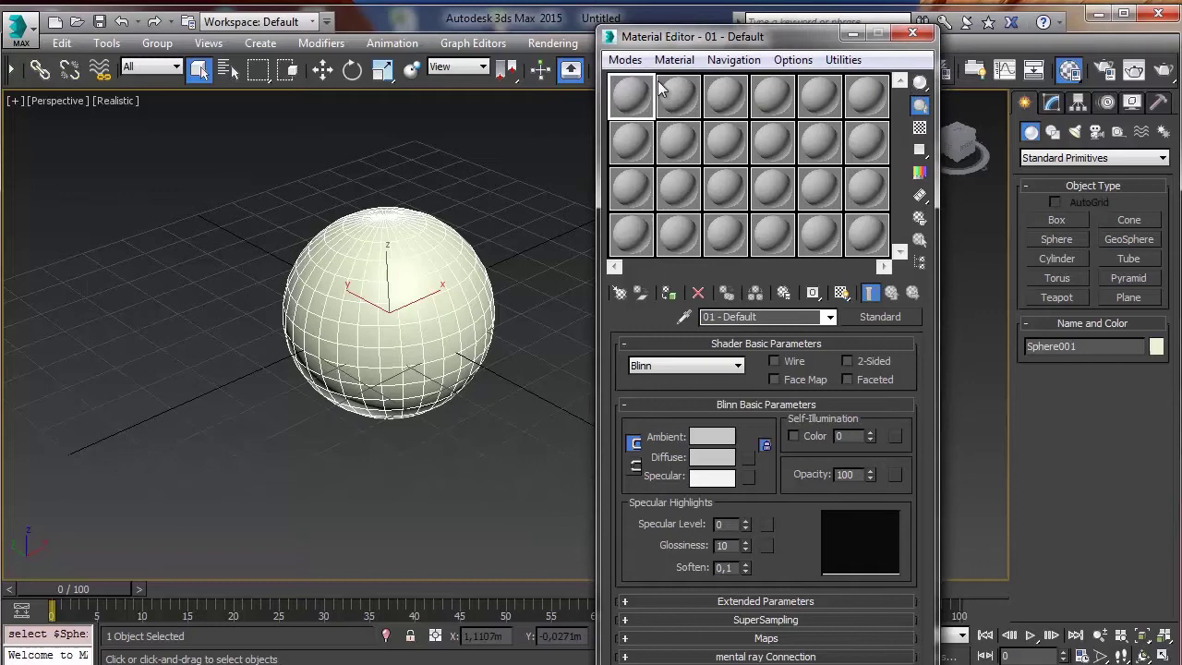
Restore the sphere sample preview and rename '01 - Default' to 'Nuevo material'
click(545, 276)
click(445, 283)
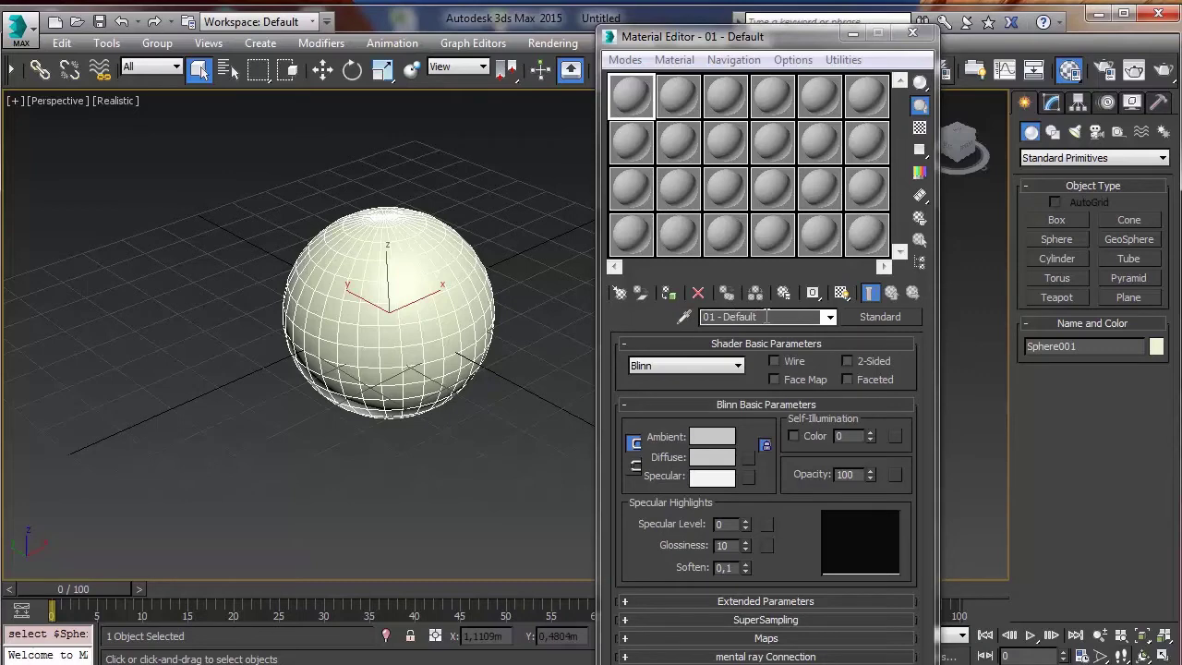
drag(766, 316, 682, 316)
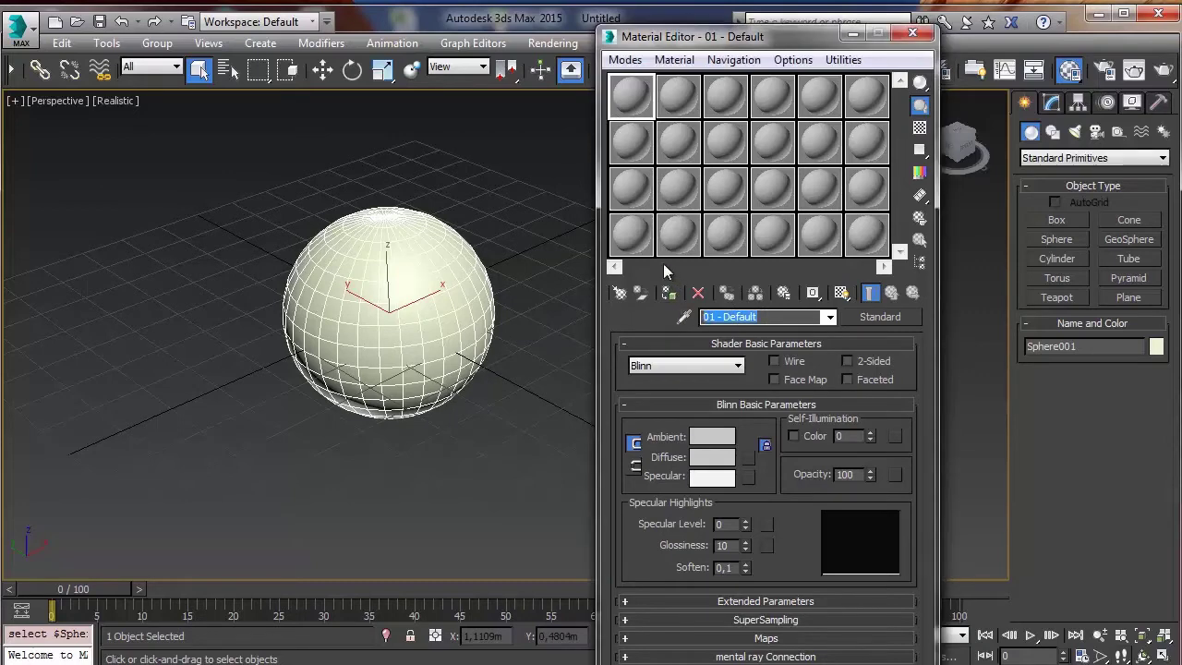
text(Nuevo)
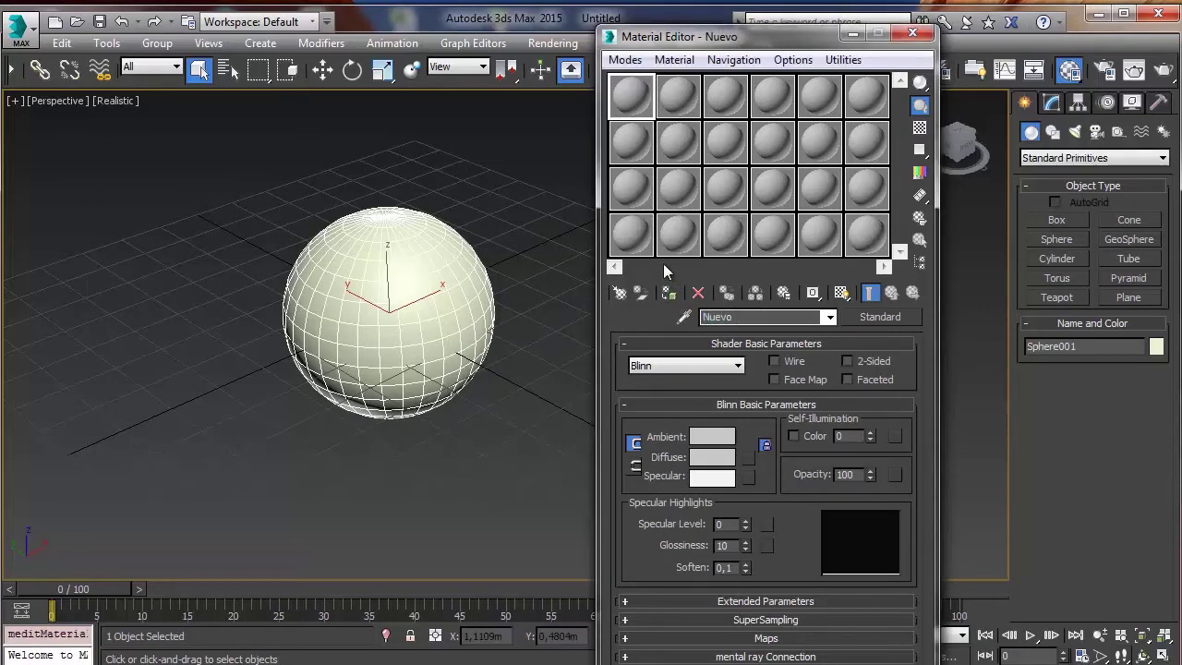
text( material)
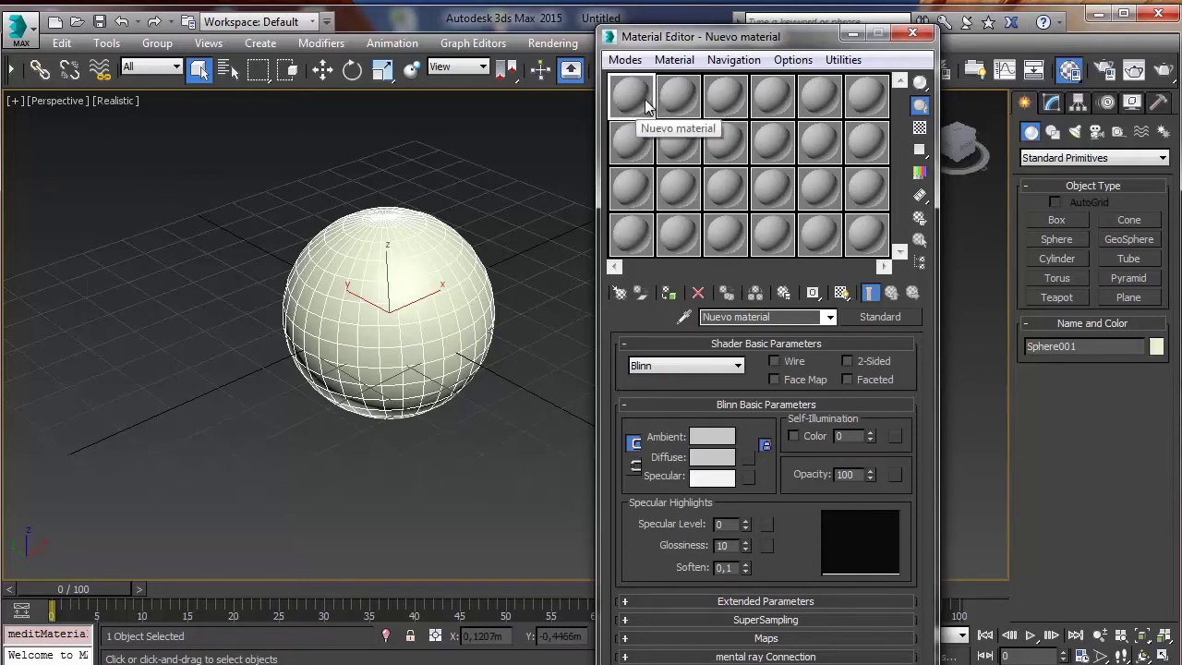
Browse several sample slots, including slot 11, then return to Nuevo material
click(679, 94)
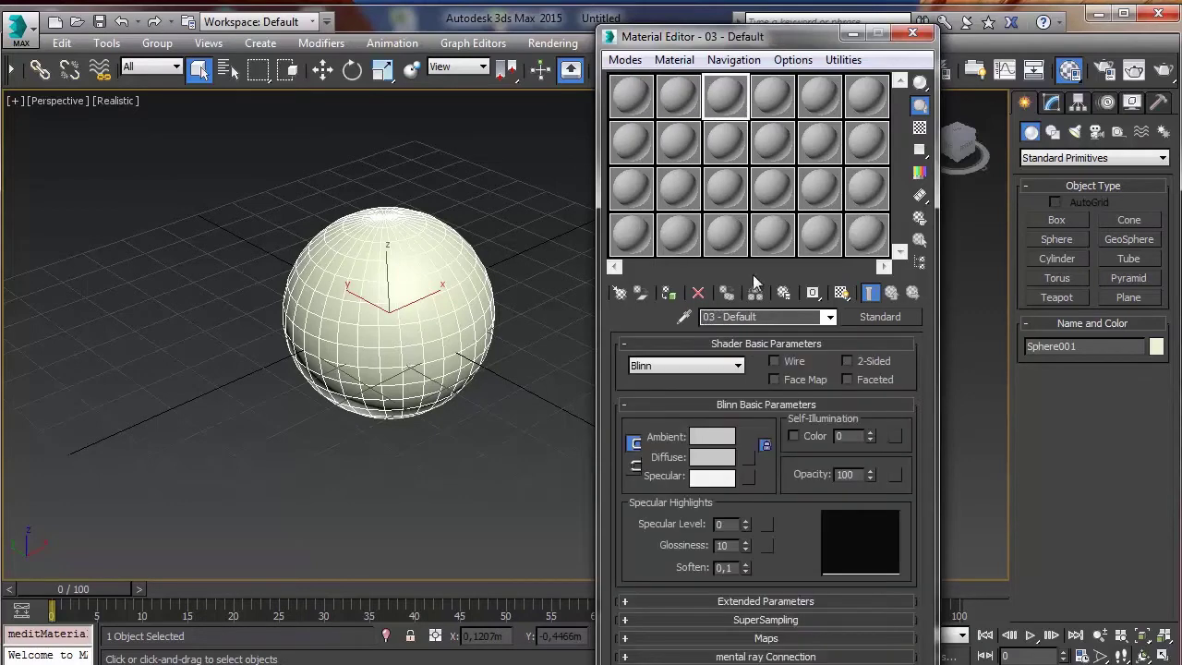
click(773, 102)
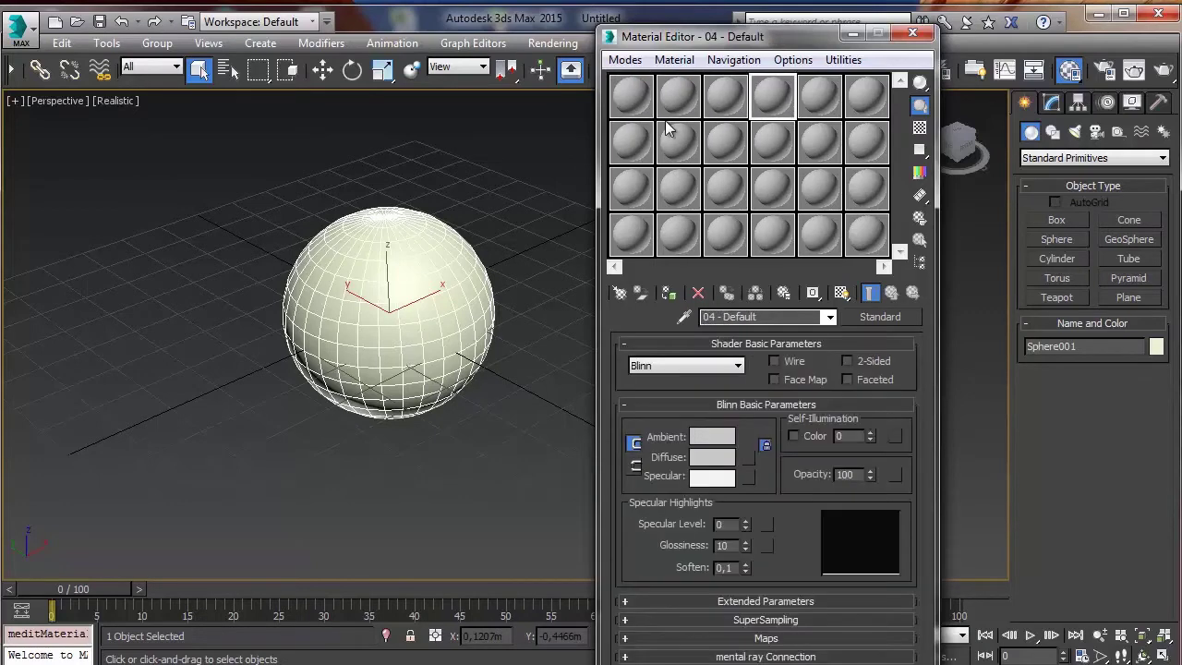
click(820, 139)
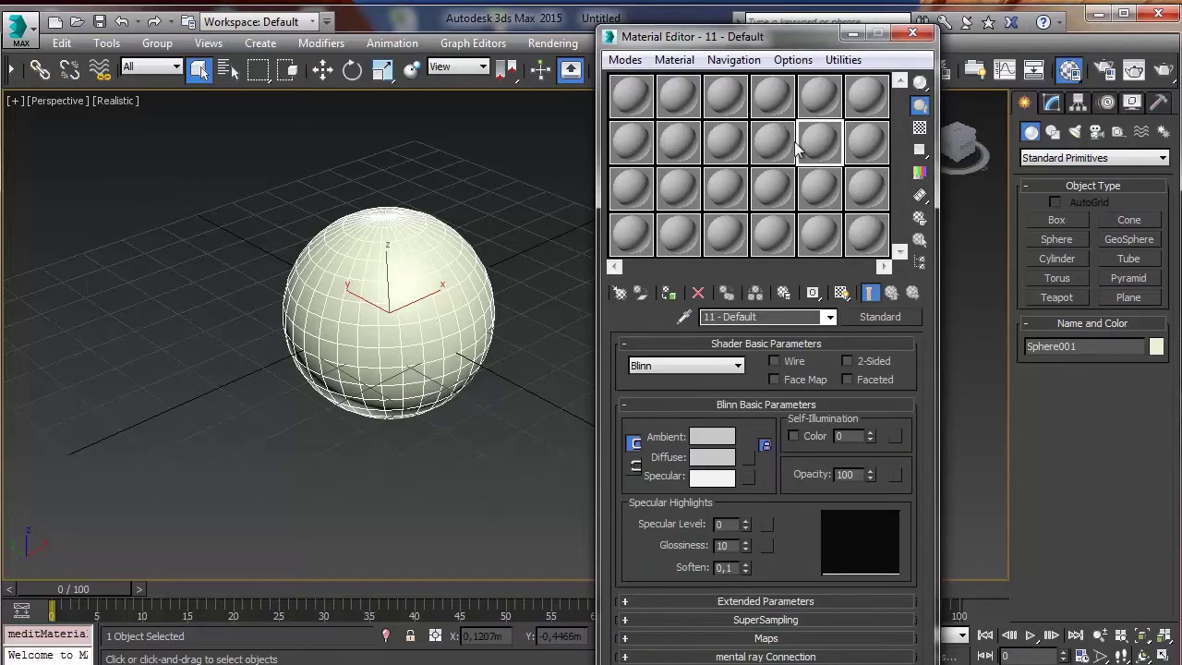
click(766, 199)
click(771, 97)
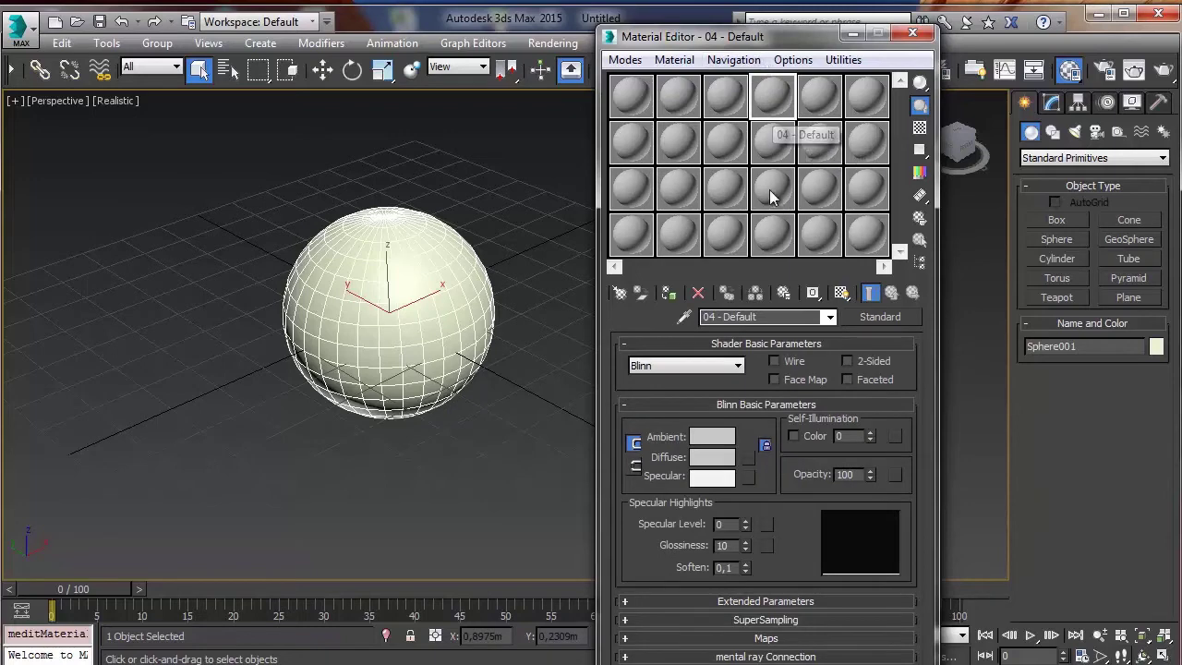
click(681, 98)
click(626, 88)
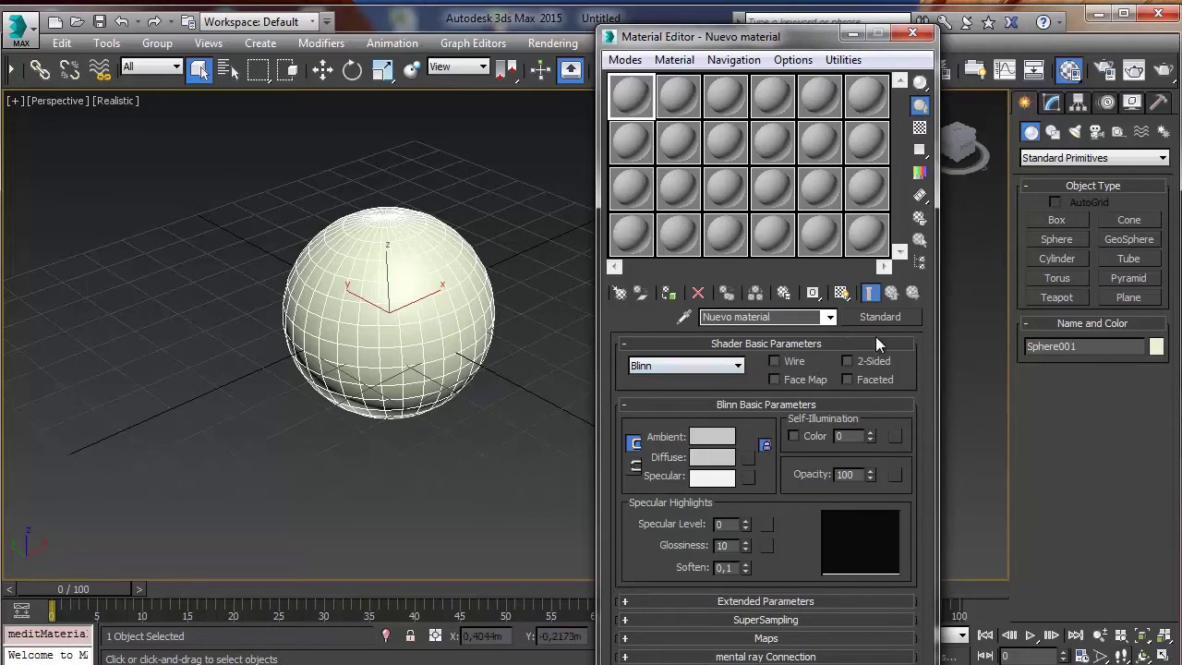
Check the Shader list, keep Blinn, and close the Material Editor
click(709, 366)
click(698, 364)
alt+middle_drag(432, 272, 473, 259)
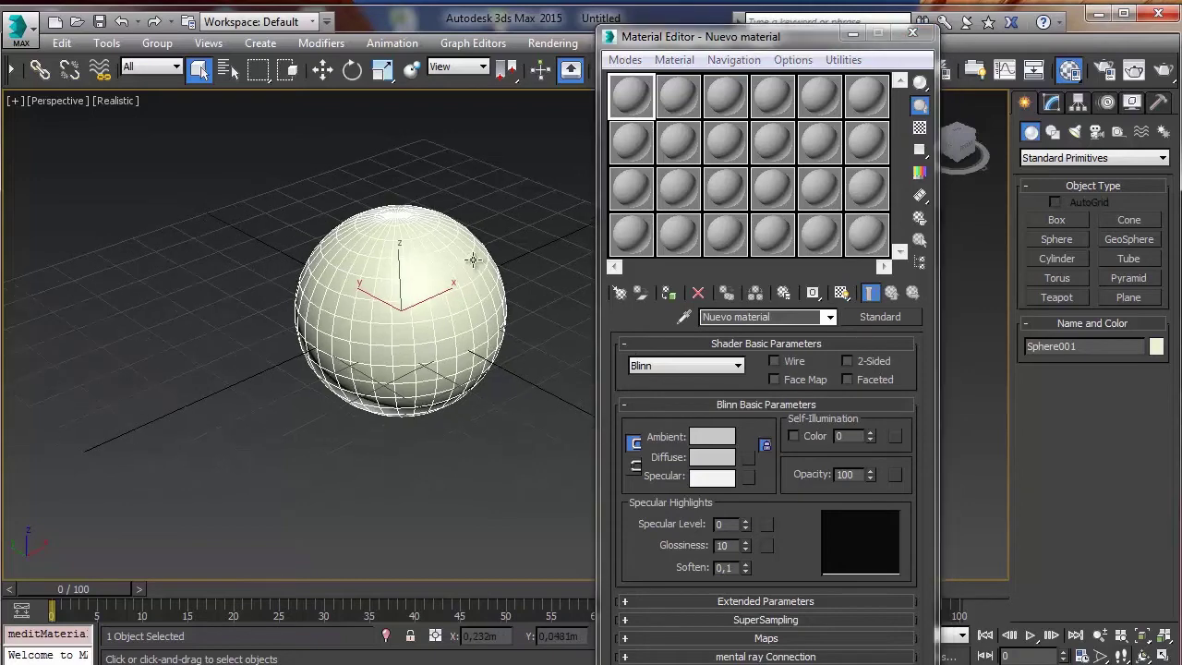
click(717, 48)
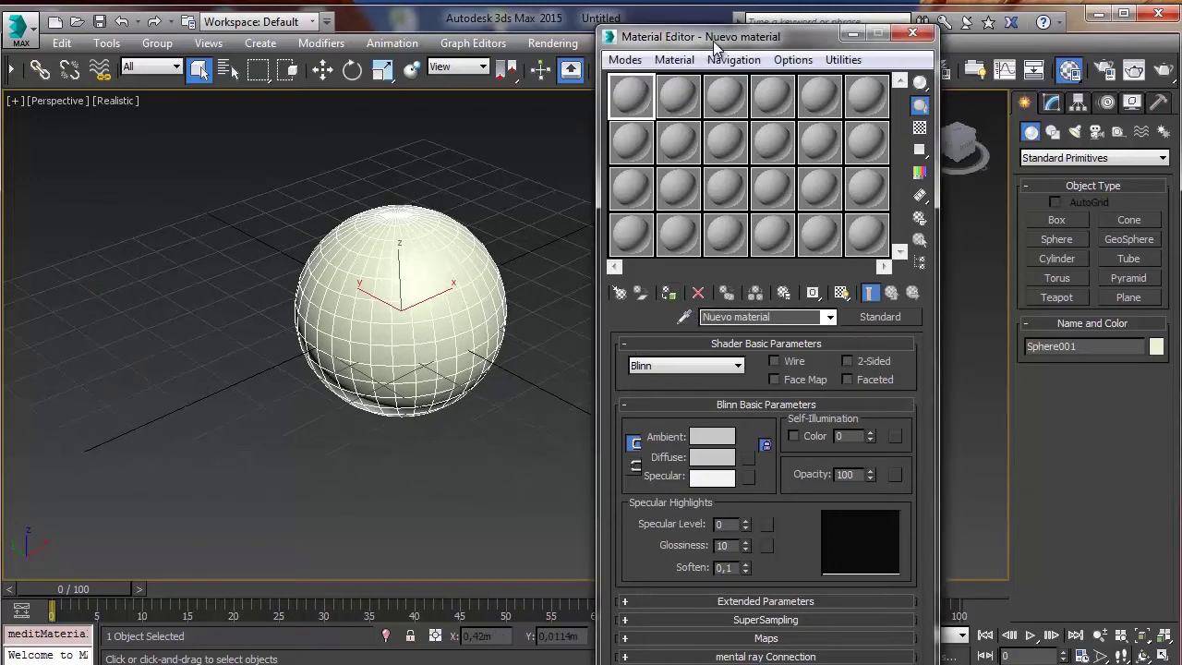
drag(715, 42, 734, 35)
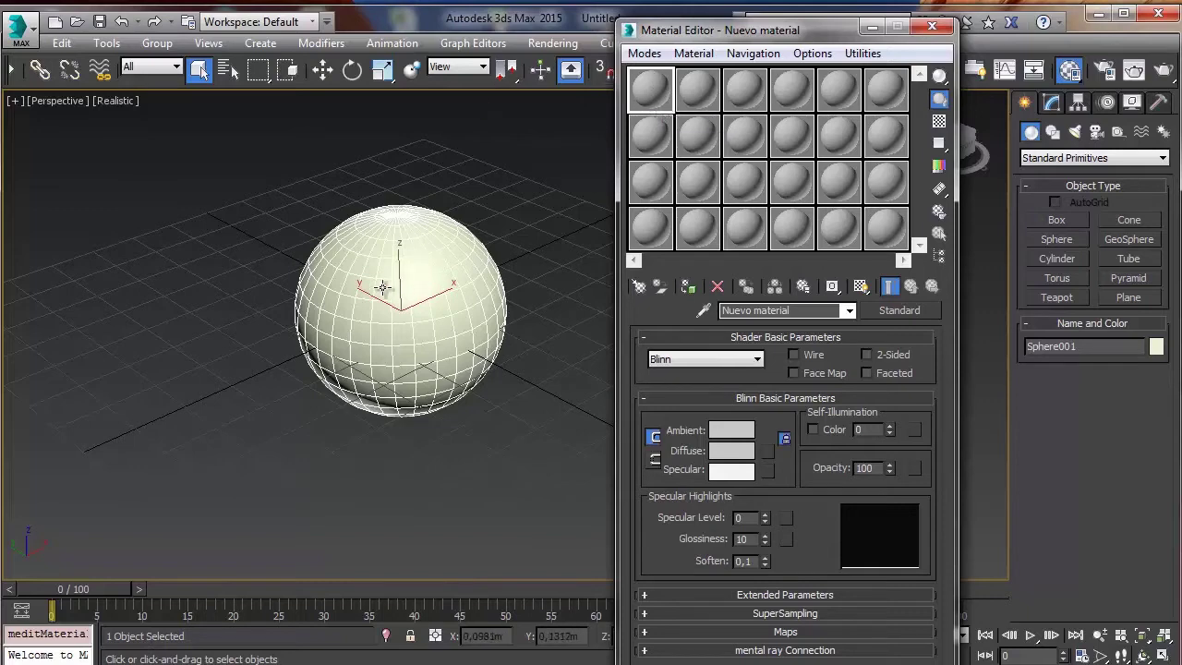
click(932, 26)
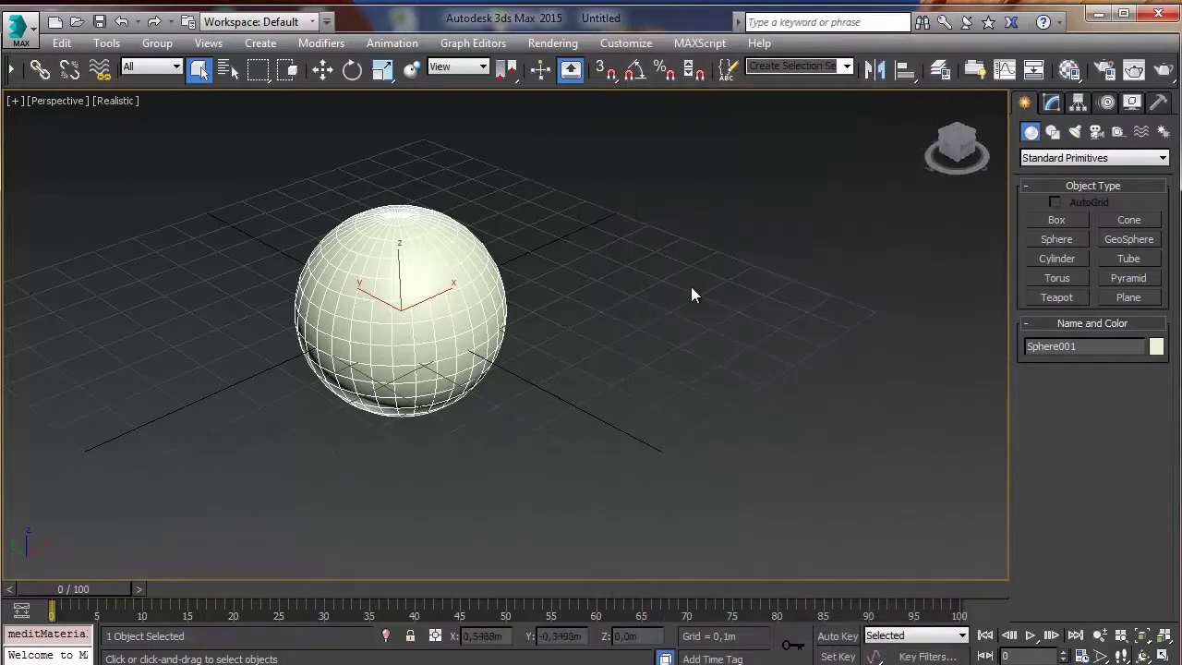
Select the sphere, review its parameters in the Modify panel, then deselect it
click(242, 252)
click(406, 271)
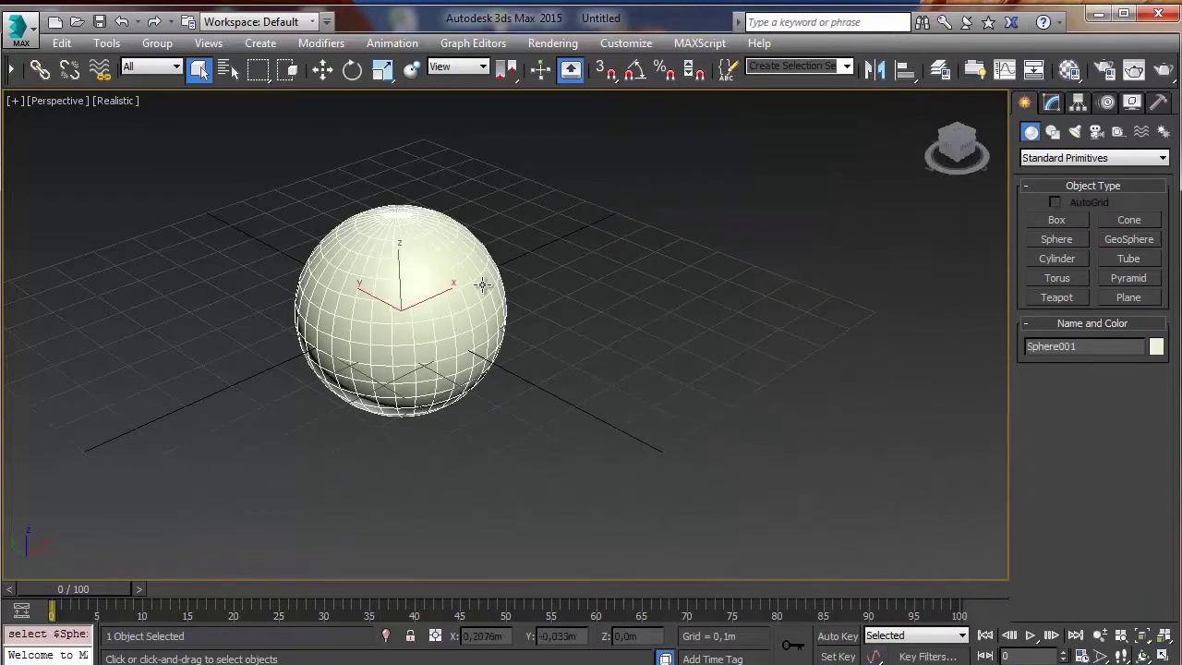
middle_drag(477, 286, 524, 309)
scroll(526, 310, up, 3)
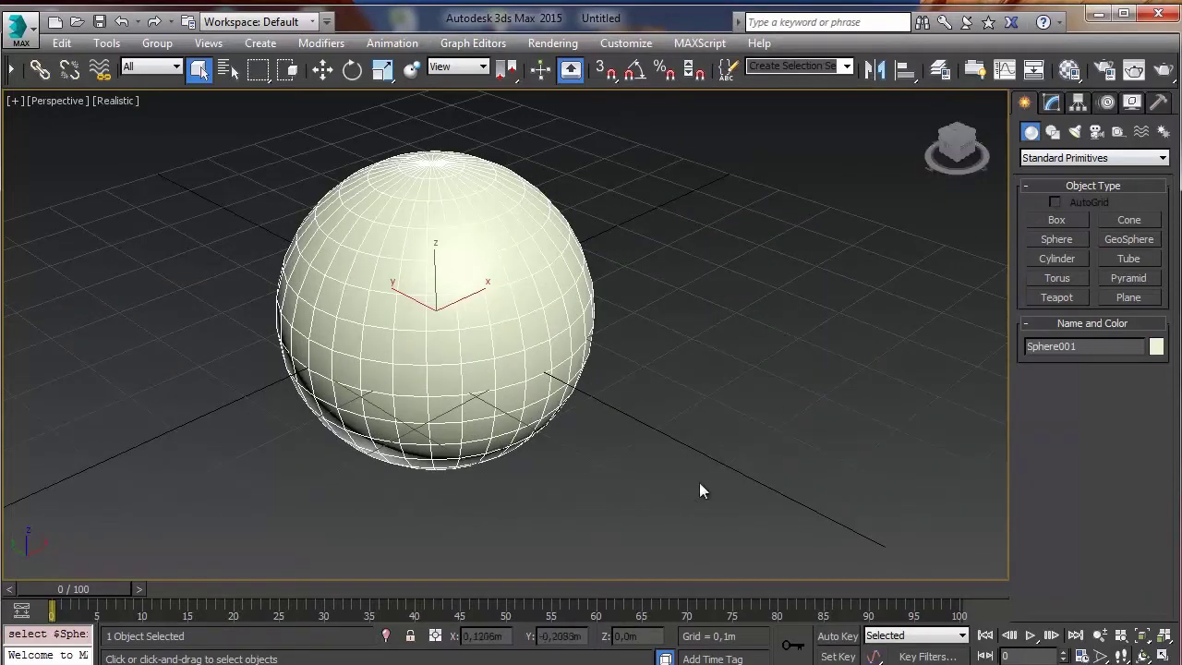
click(1055, 105)
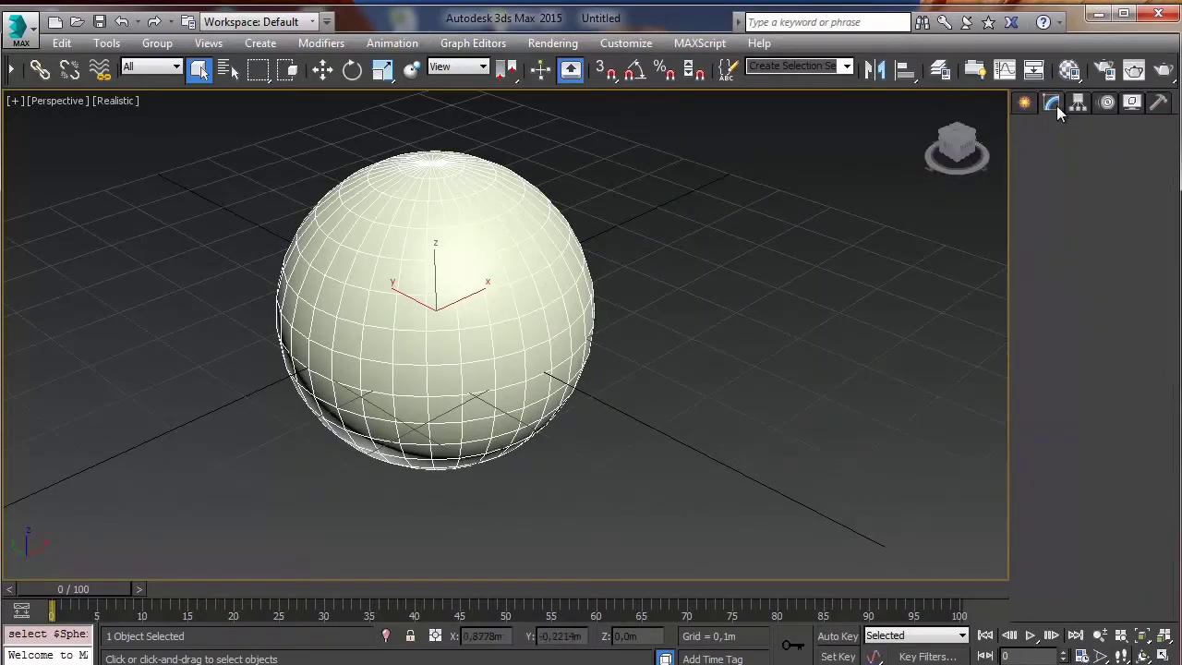
click(701, 212)
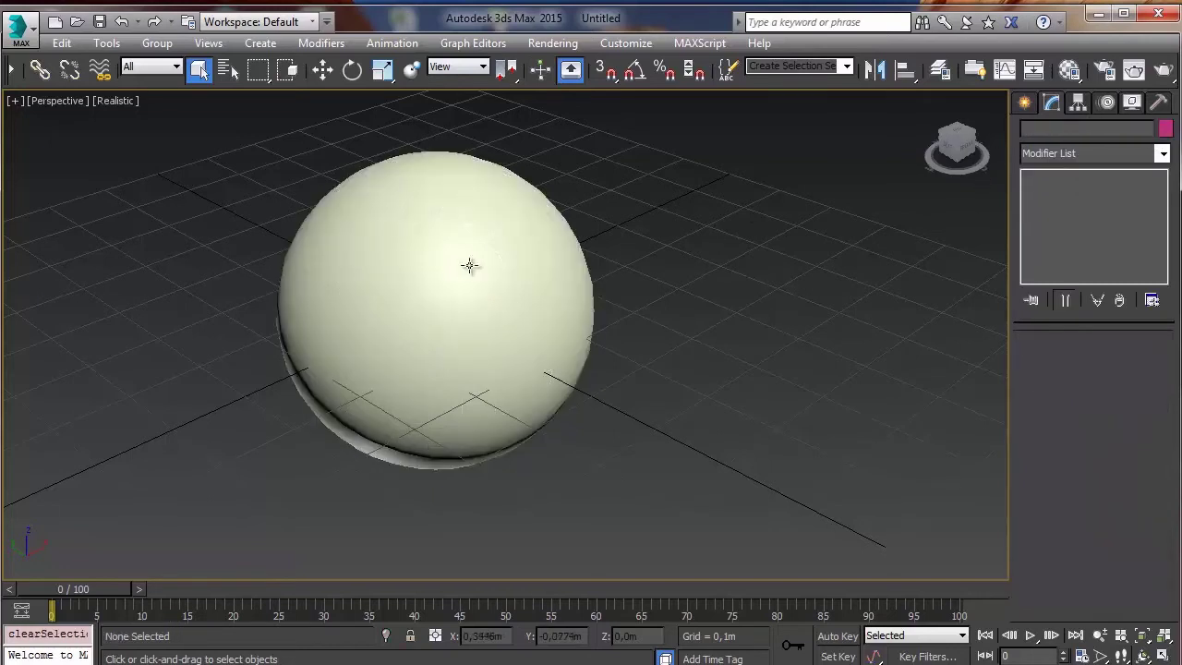
click(549, 263)
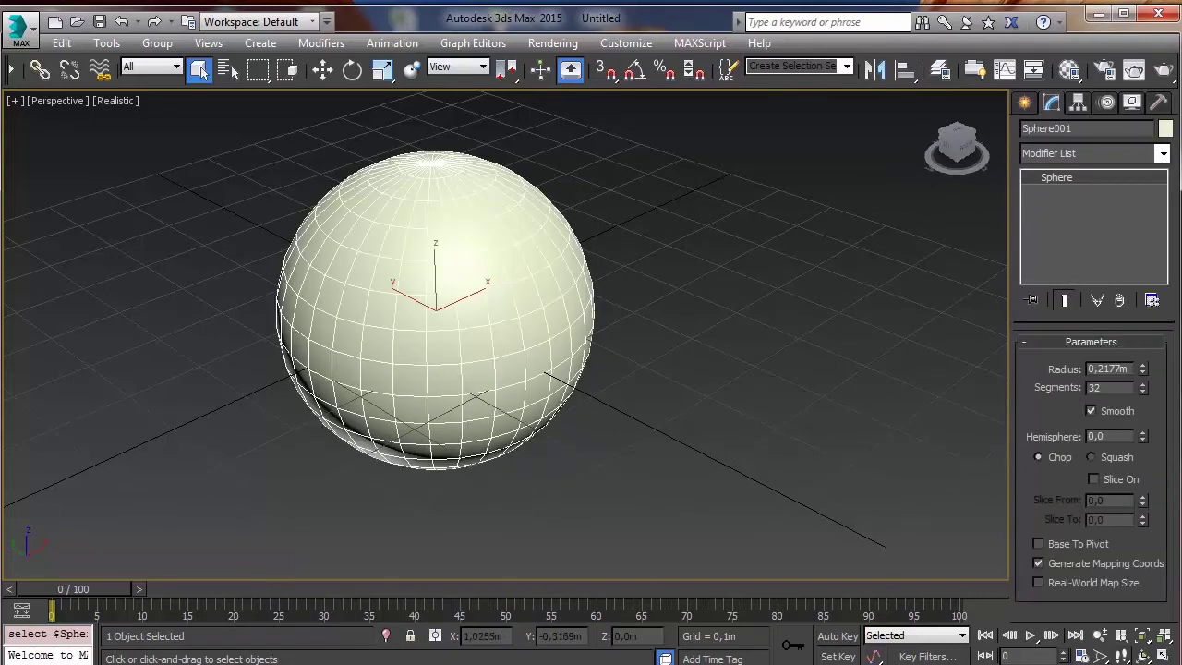
mouse_move(956, 145)
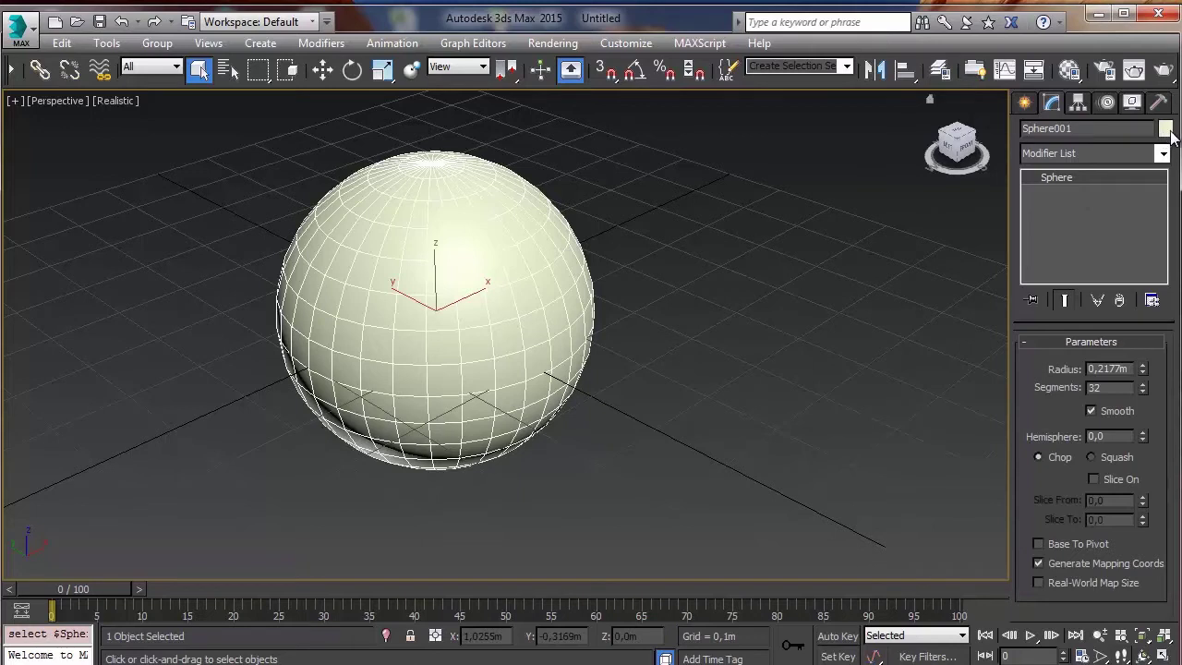
click(617, 234)
Turn on Edged Faces shading and reopen the Material Editor on Nuevo material
click(118, 103)
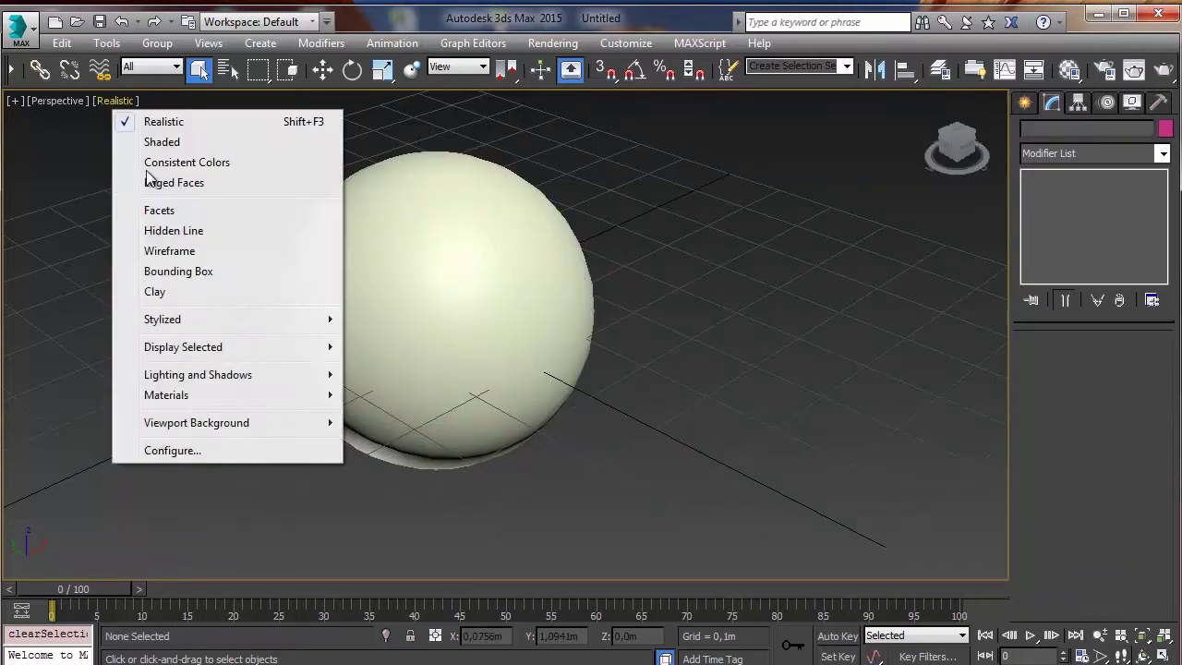
click(181, 183)
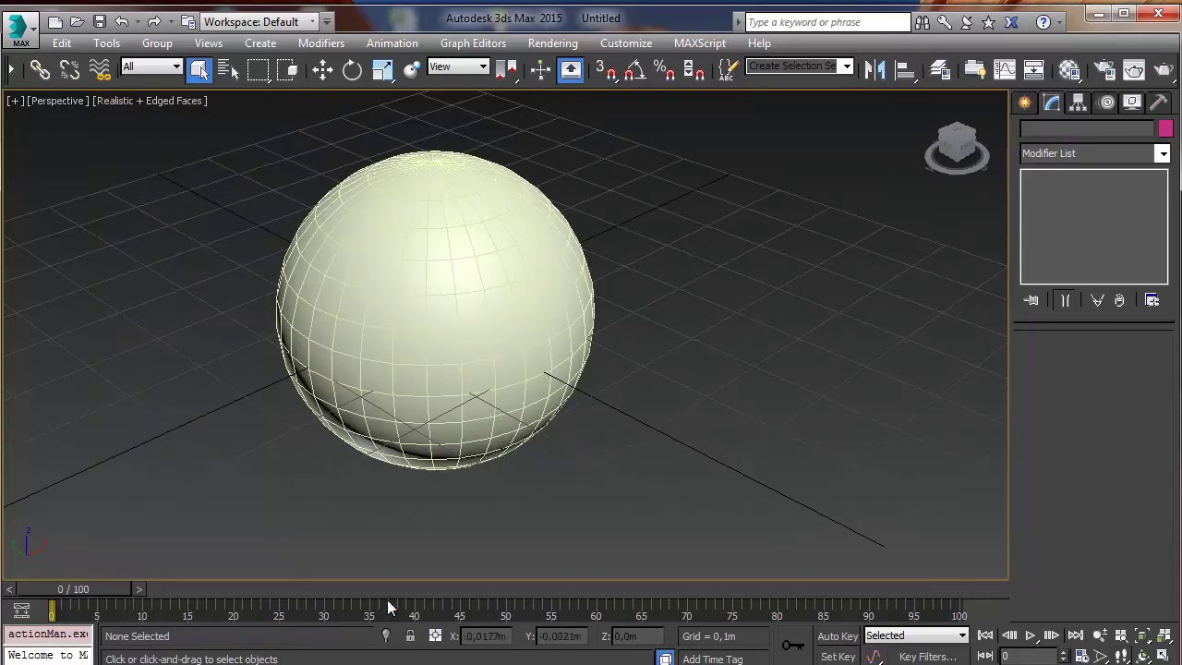
key(m)
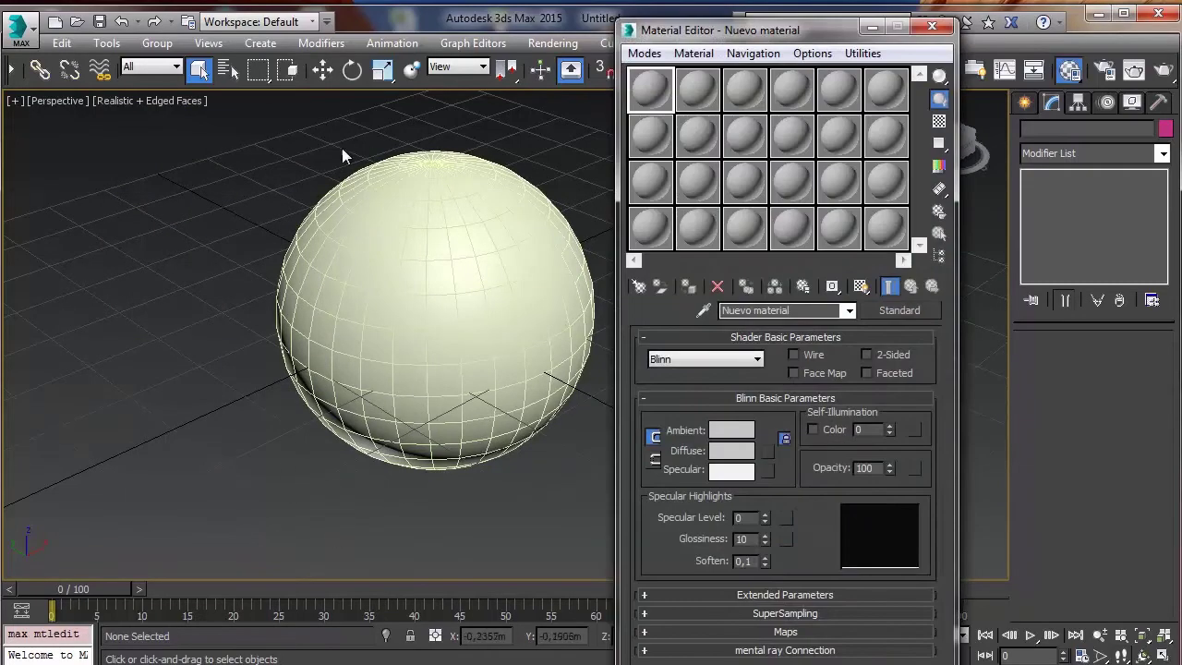
click(1162, 74)
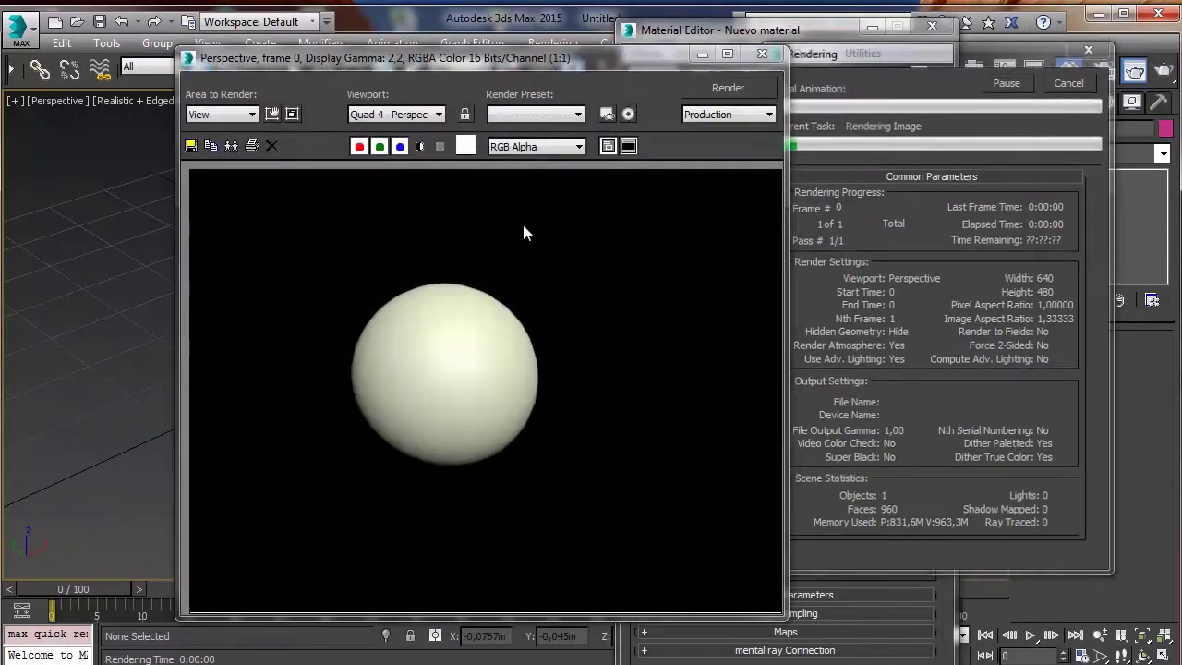
drag(559, 58, 470, 58)
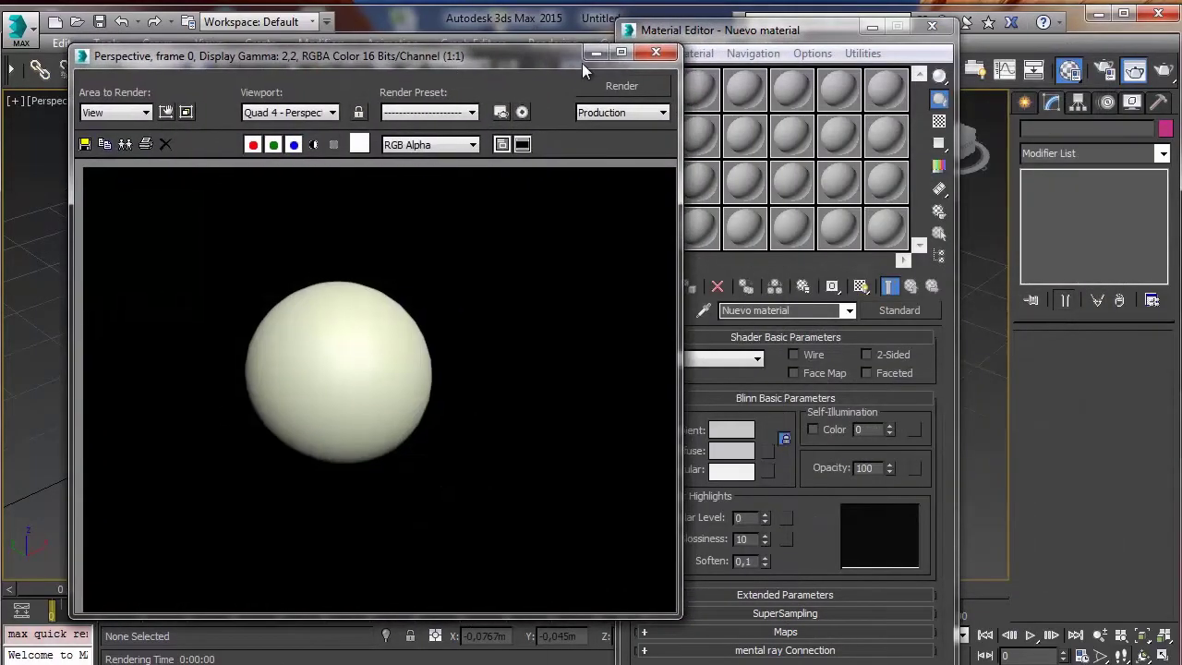
click(674, 57)
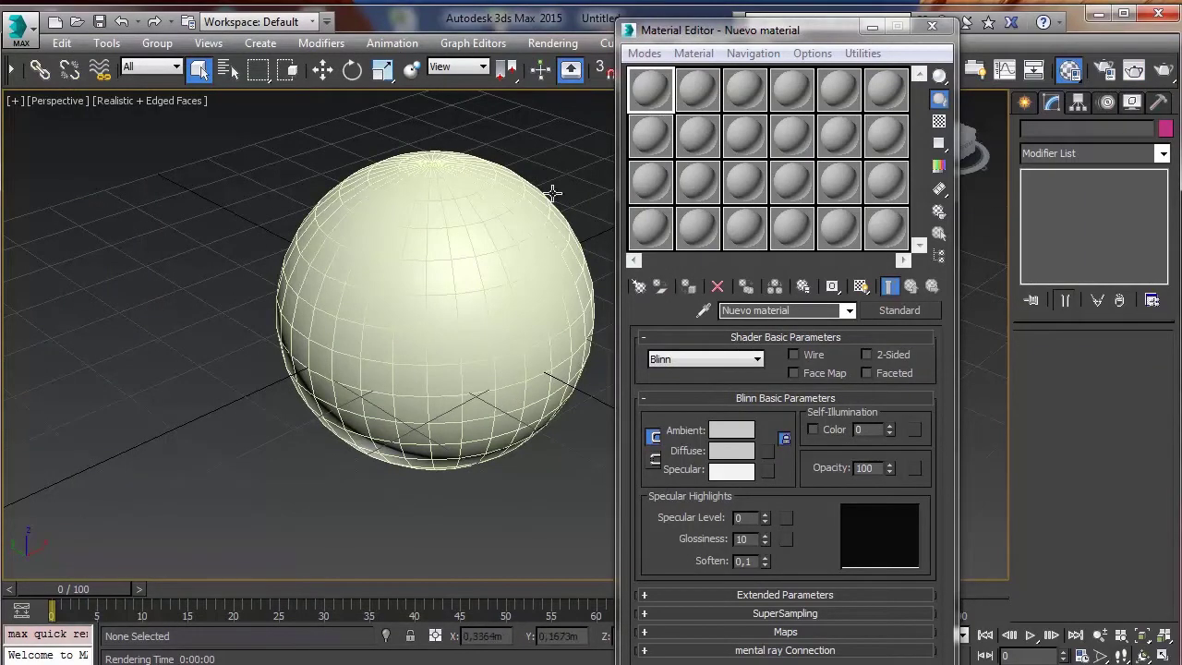
alt+middle_drag(504, 269, 489, 296)
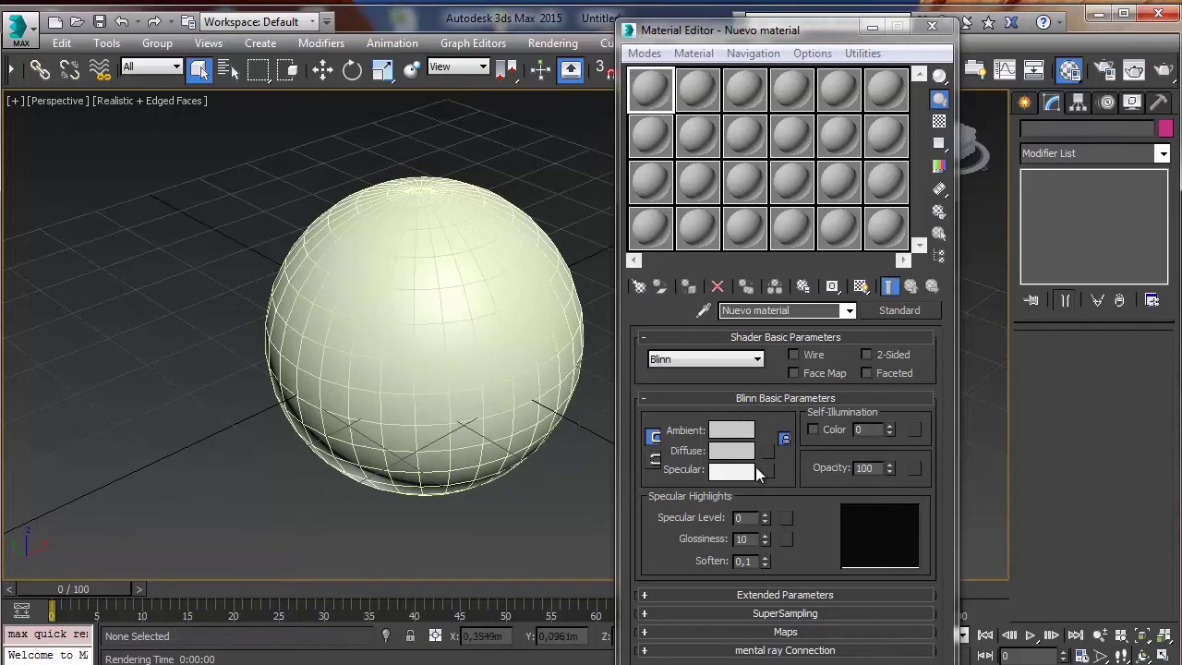
drag(719, 28, 726, 45)
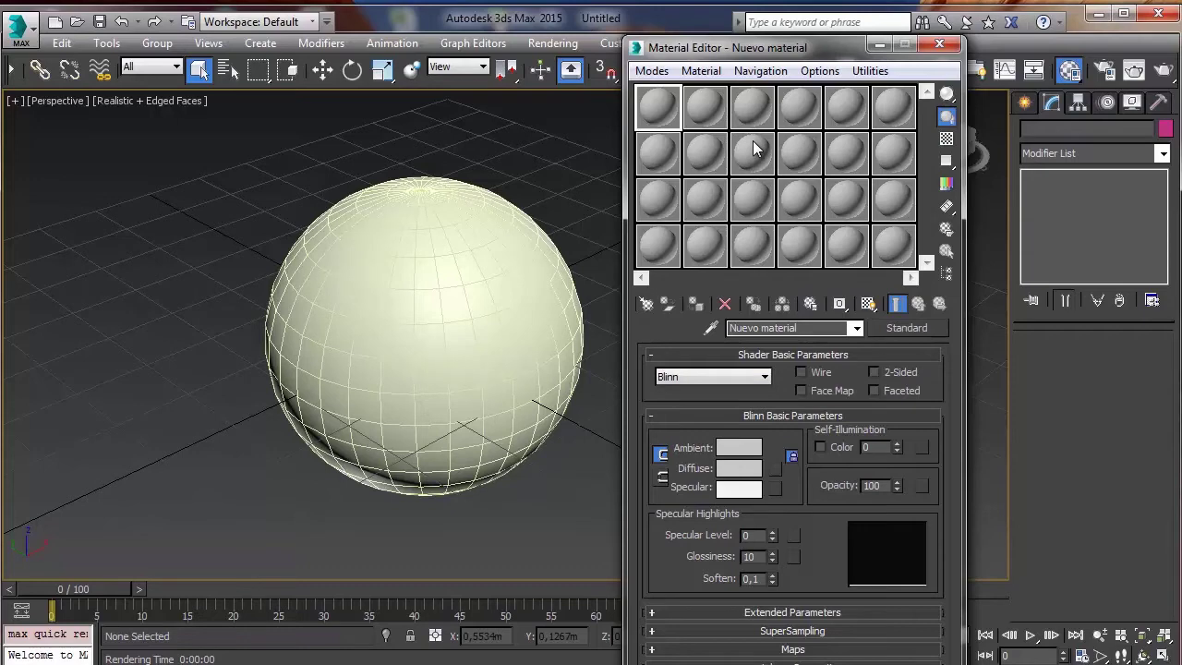
click(1173, 69)
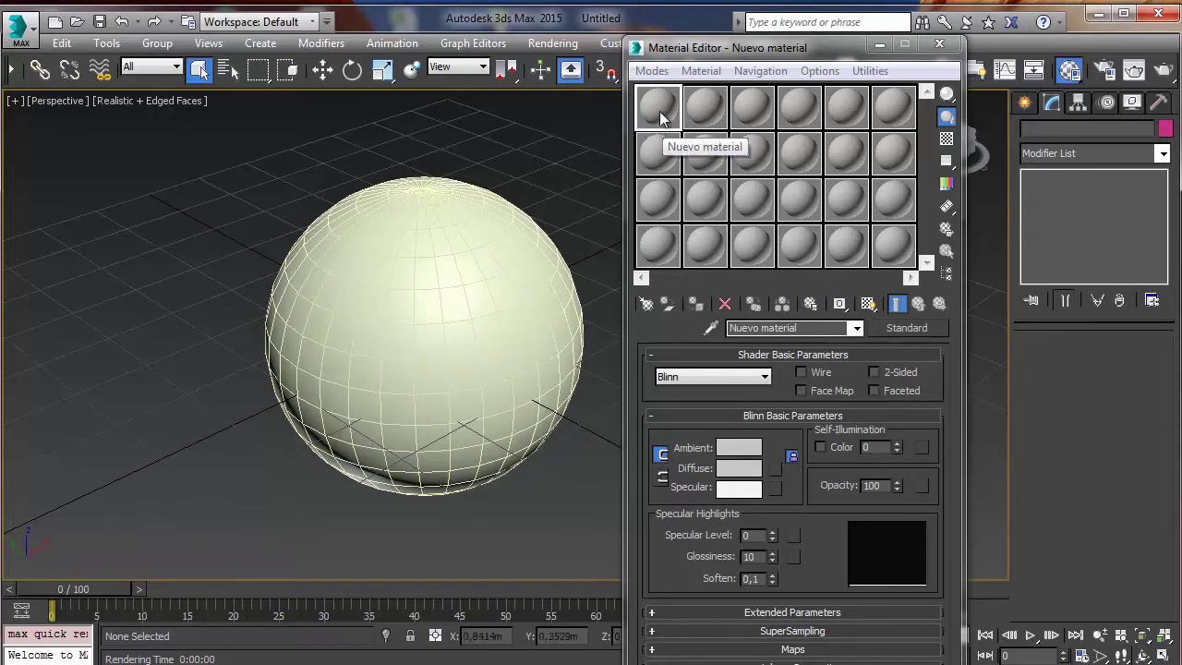
Drag Nuevo material onto the sphere, render to check, then undo the assignment
drag(659, 113, 465, 241)
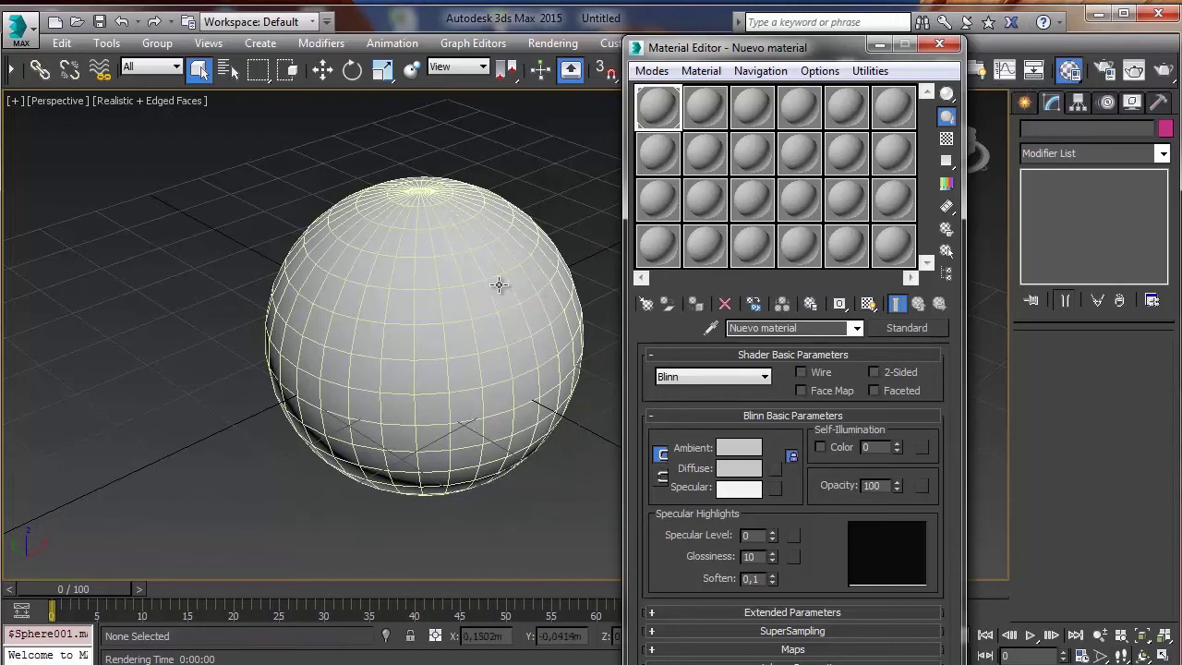
click(423, 255)
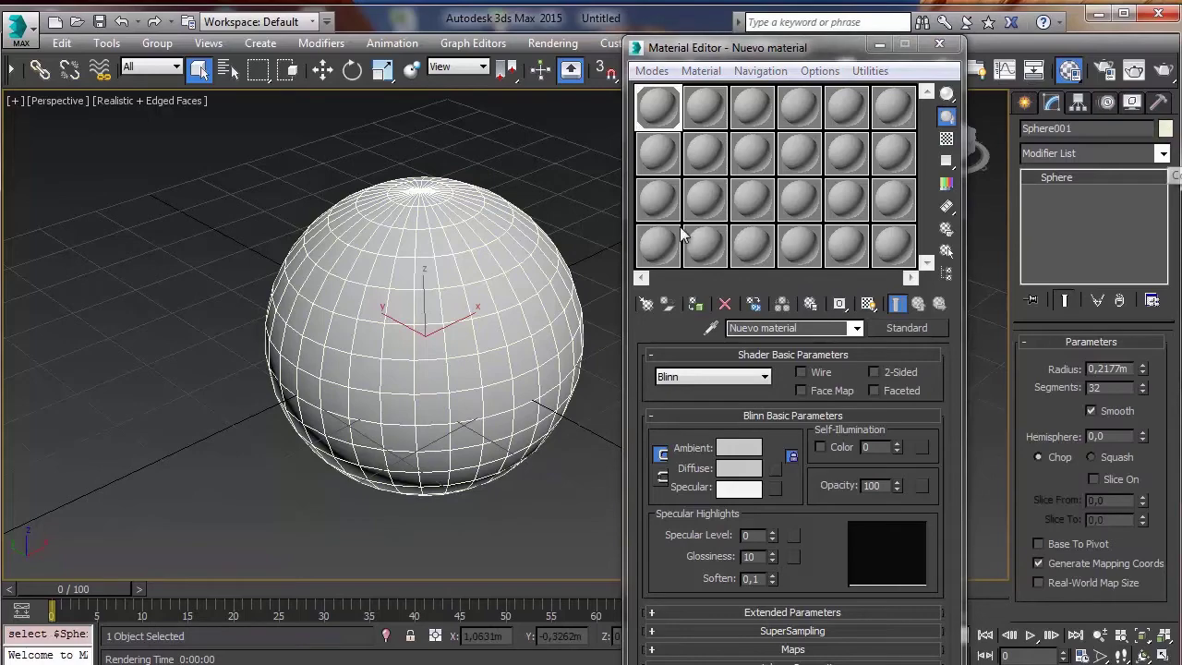
click(544, 213)
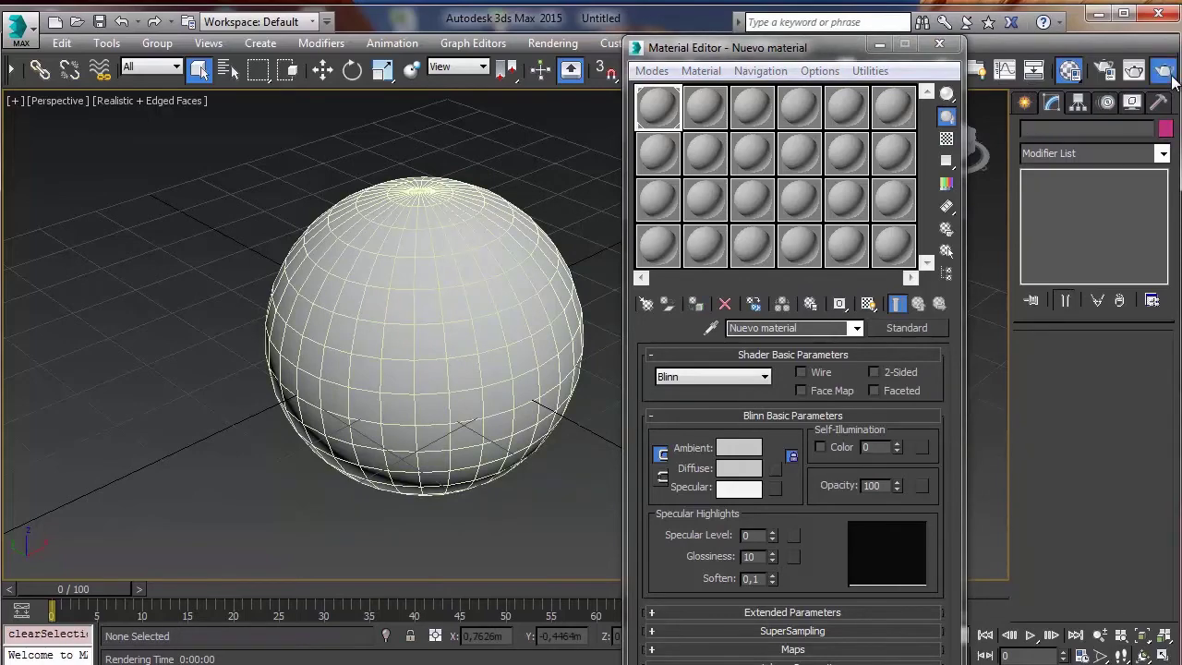
click(1134, 69)
click(656, 55)
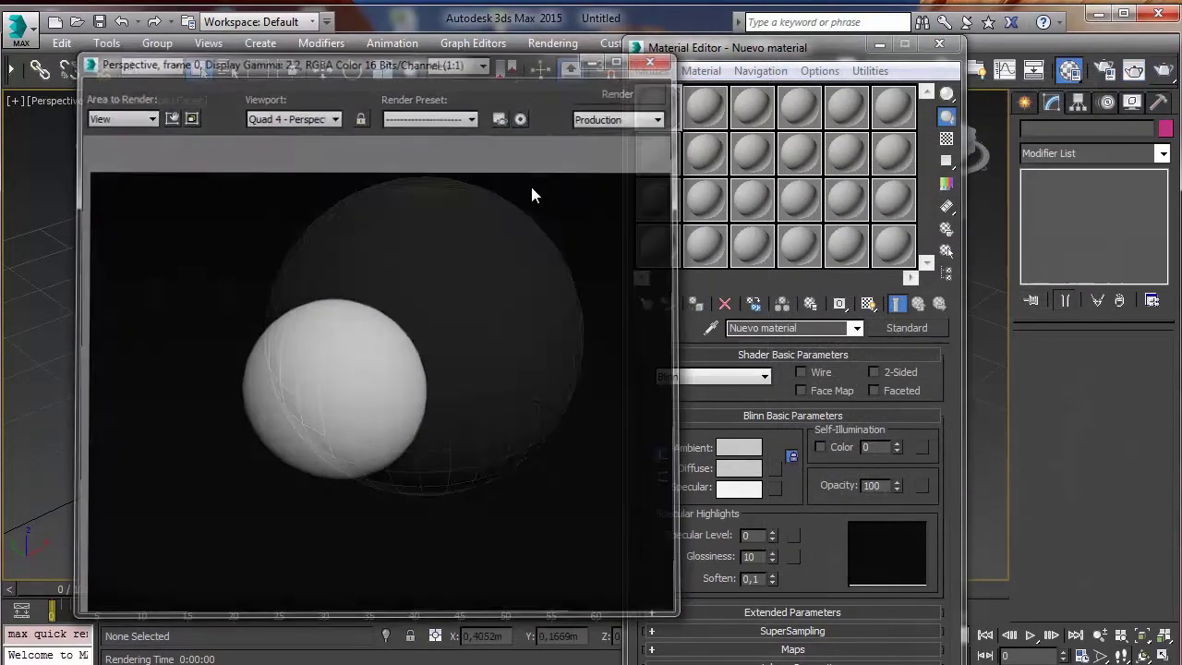
click(567, 289)
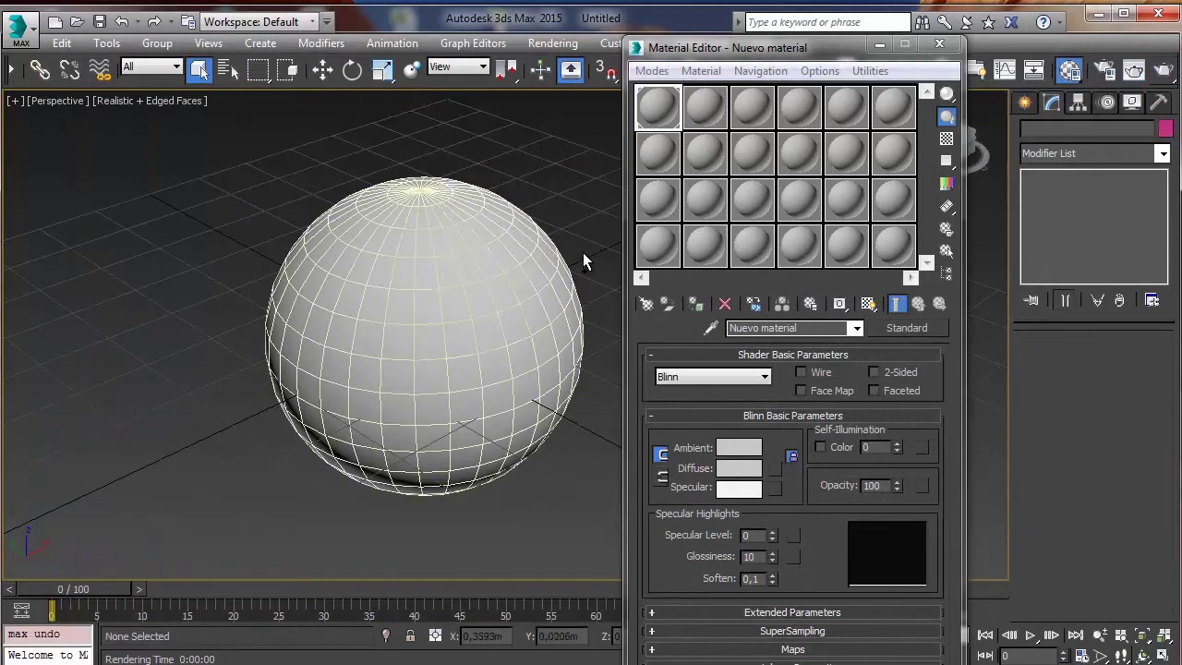
key(ctrl+z)
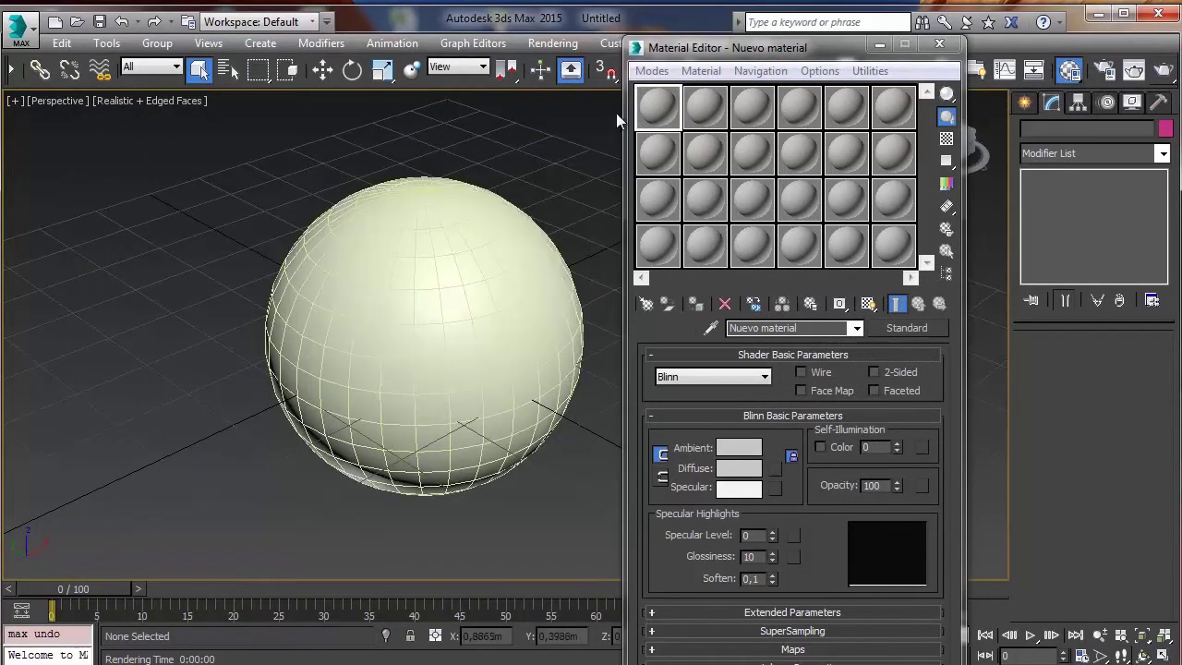
Assign Nuevo material to the selected sphere, frame it, and render
click(643, 115)
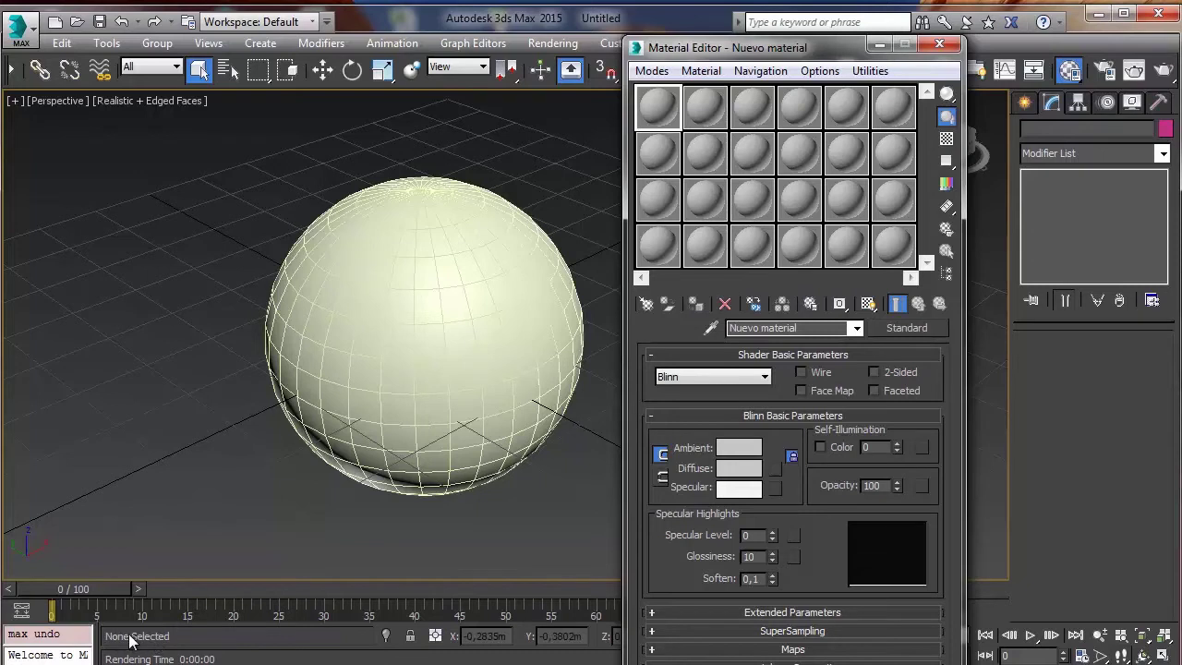
click(461, 264)
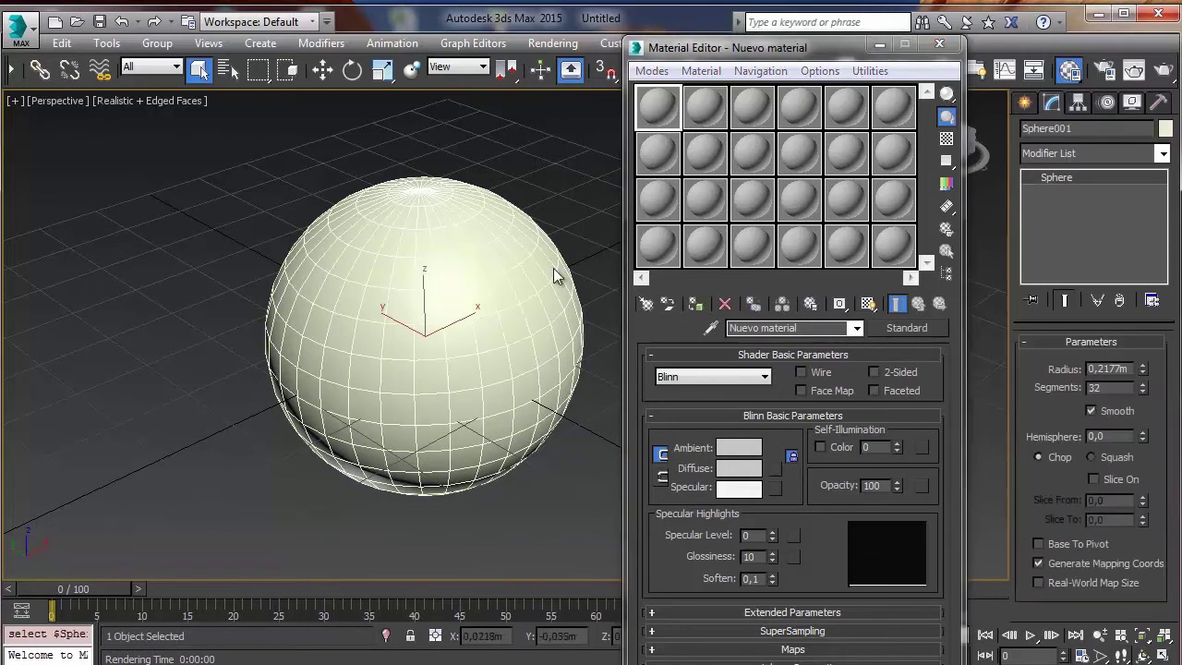
click(696, 306)
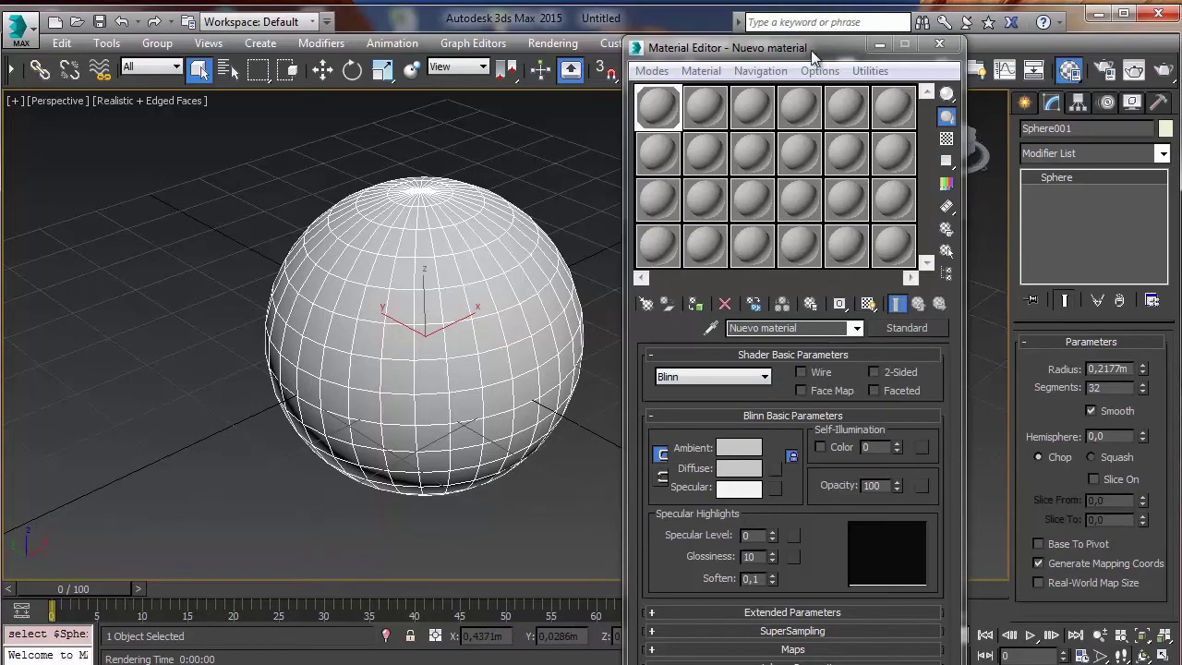
drag(811, 50, 265, 40)
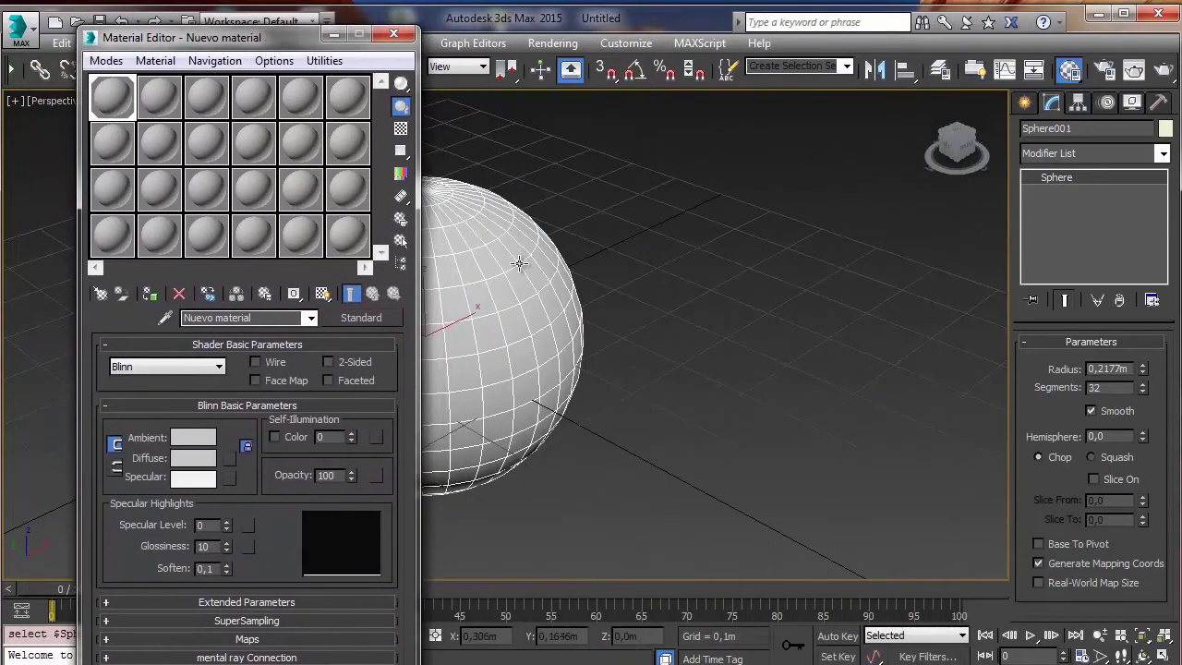
key(z)
drag(264, 40, 246, 34)
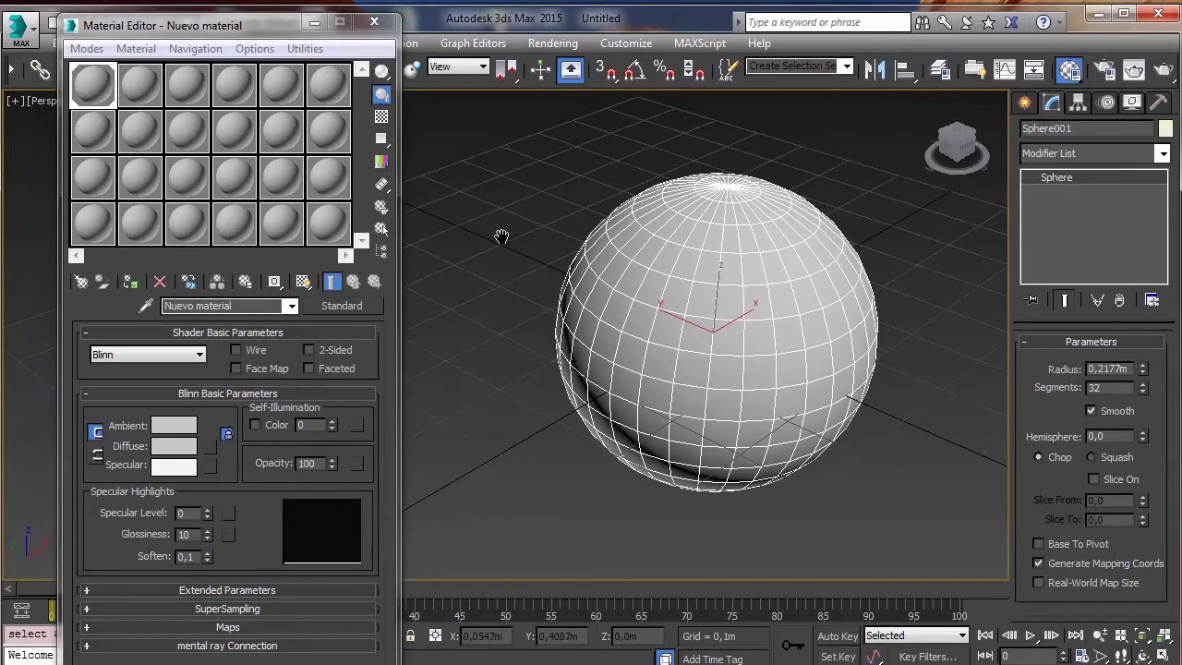
alt+middle_drag(501, 232, 503, 263)
click(1134, 69)
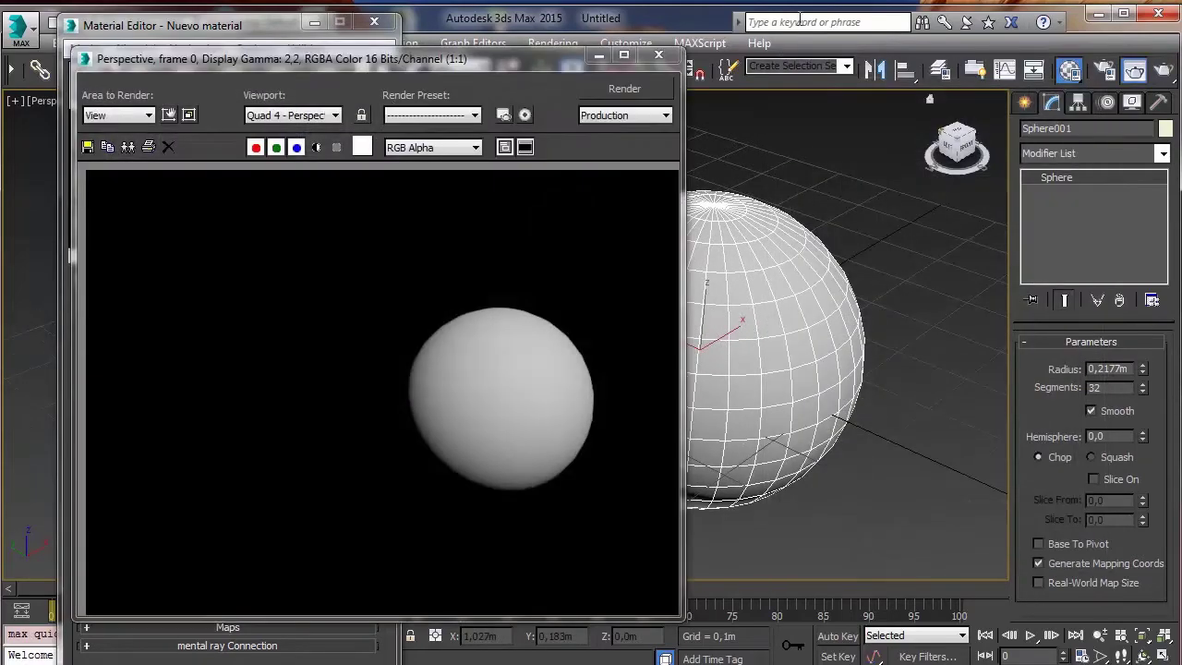
Turn on Wire for Nuevo material
drag(338, 76, 518, 81)
click(757, 61)
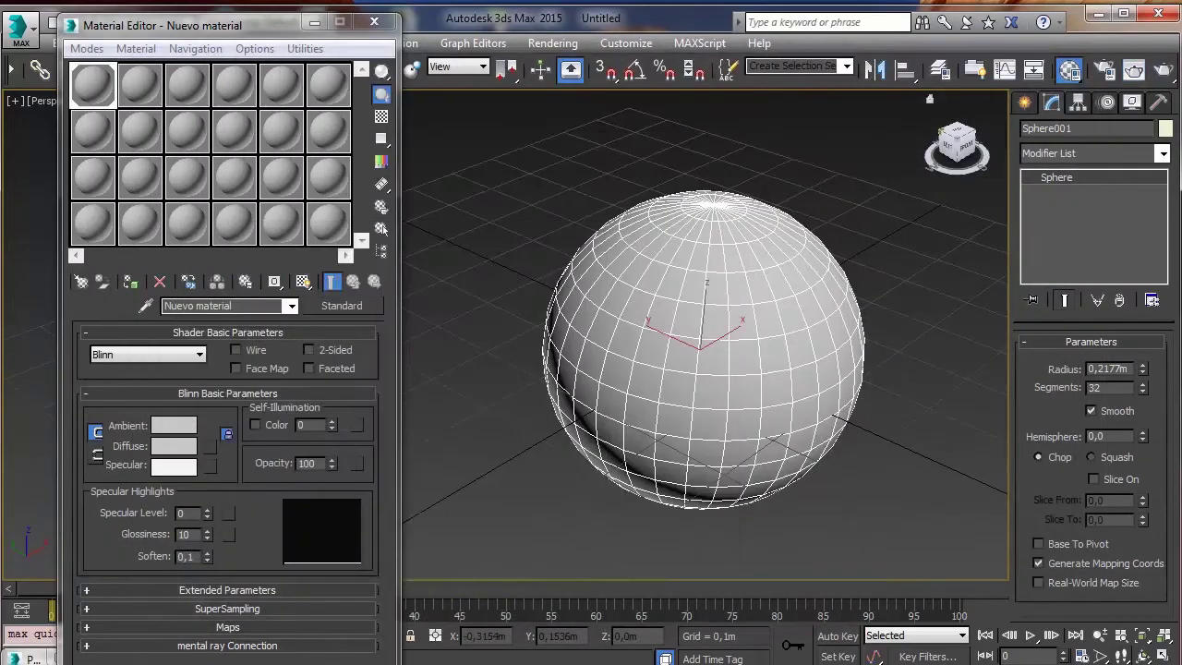
click(236, 350)
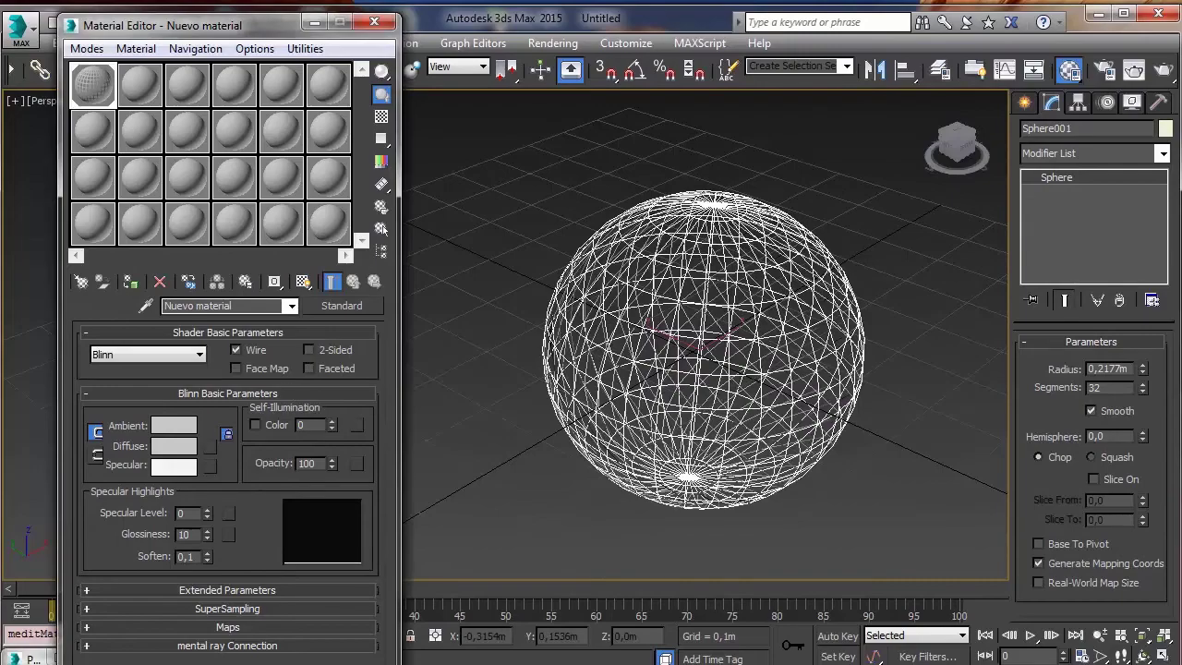
Compare a cloned render with a new wireframe render of the sphere, then close the clone
click(37, 658)
click(55, 527)
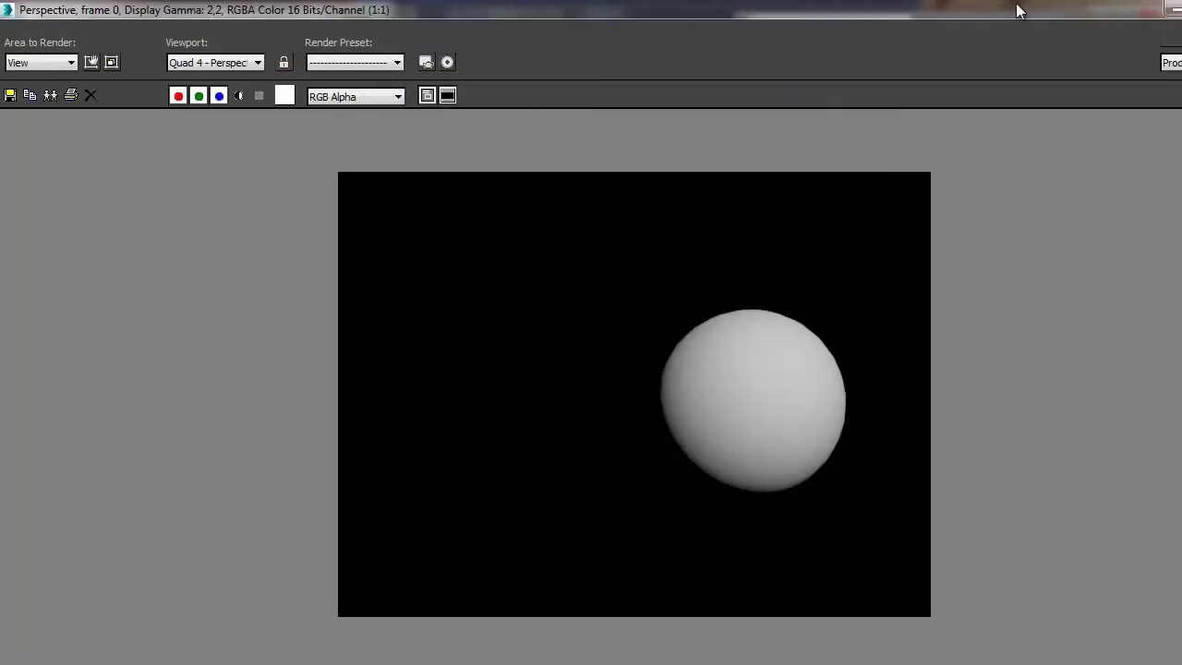
double_click(986, 11)
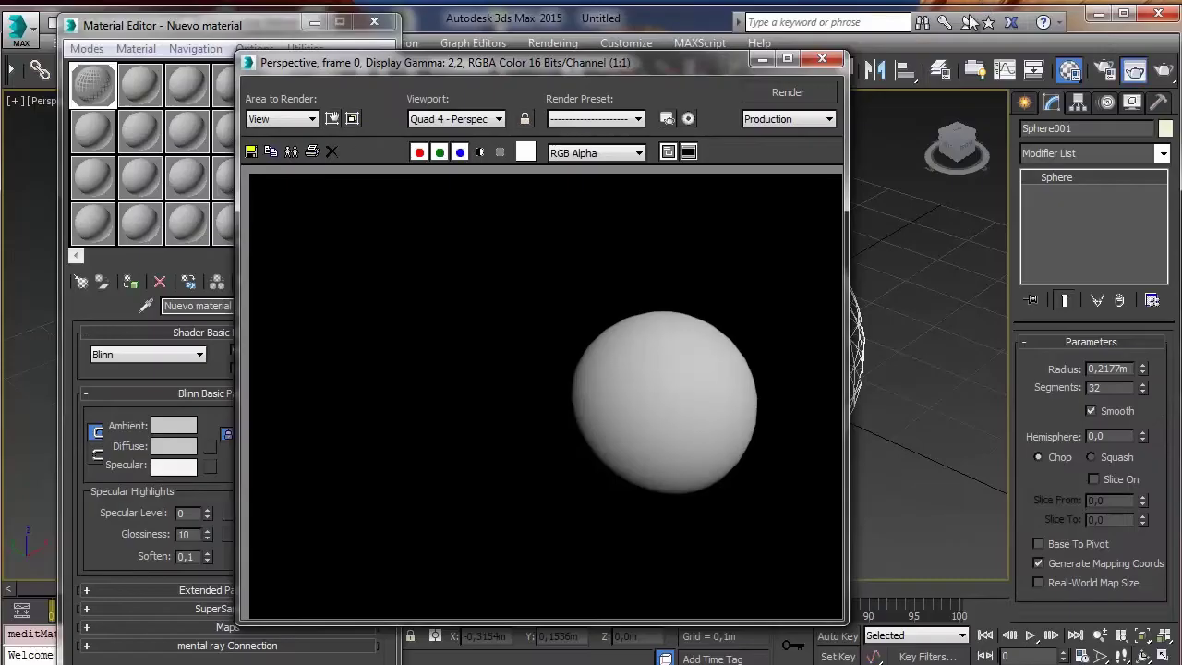
drag(636, 62, 434, 56)
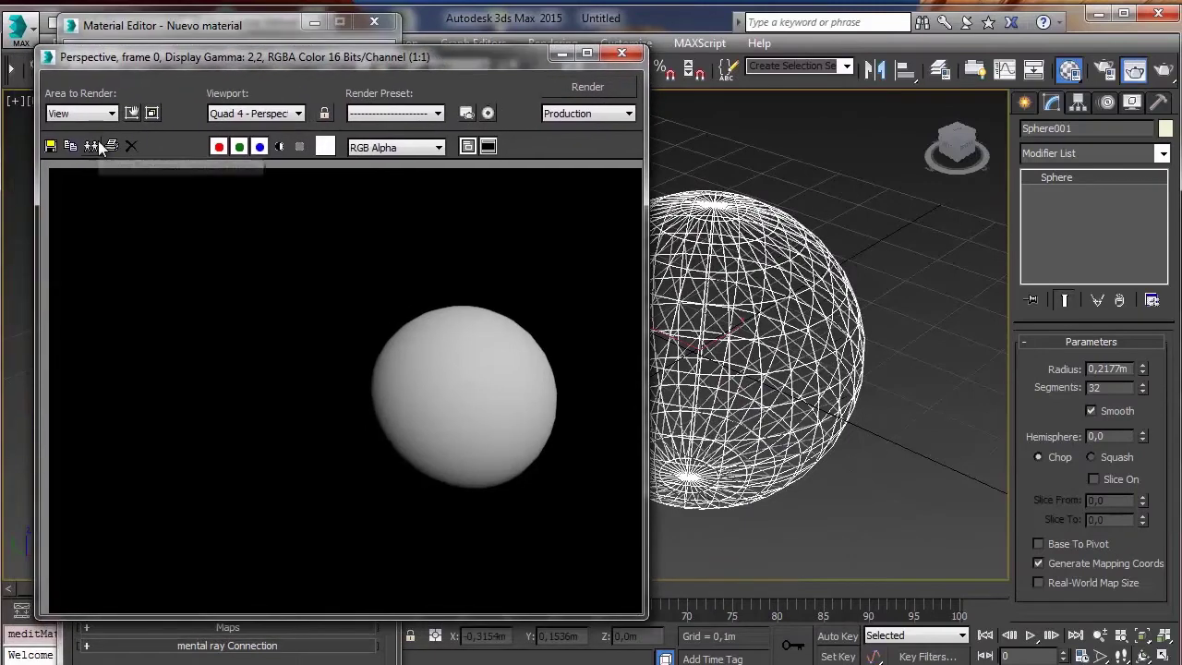
click(91, 146)
click(587, 85)
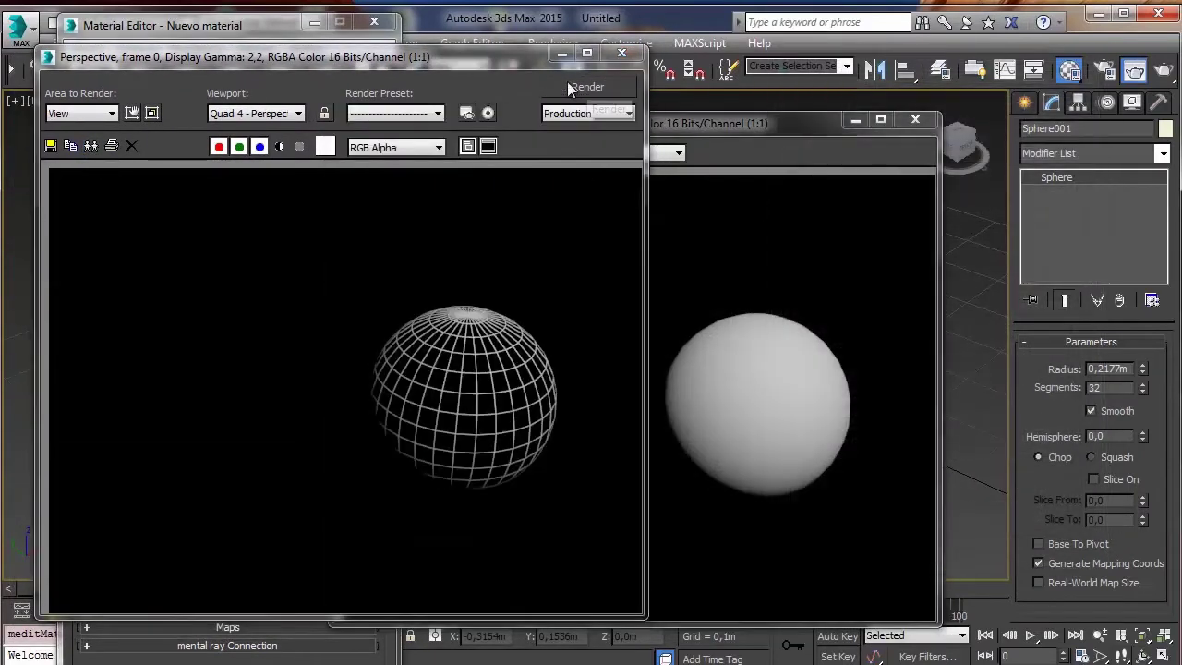
click(792, 130)
drag(710, 132, 945, 126)
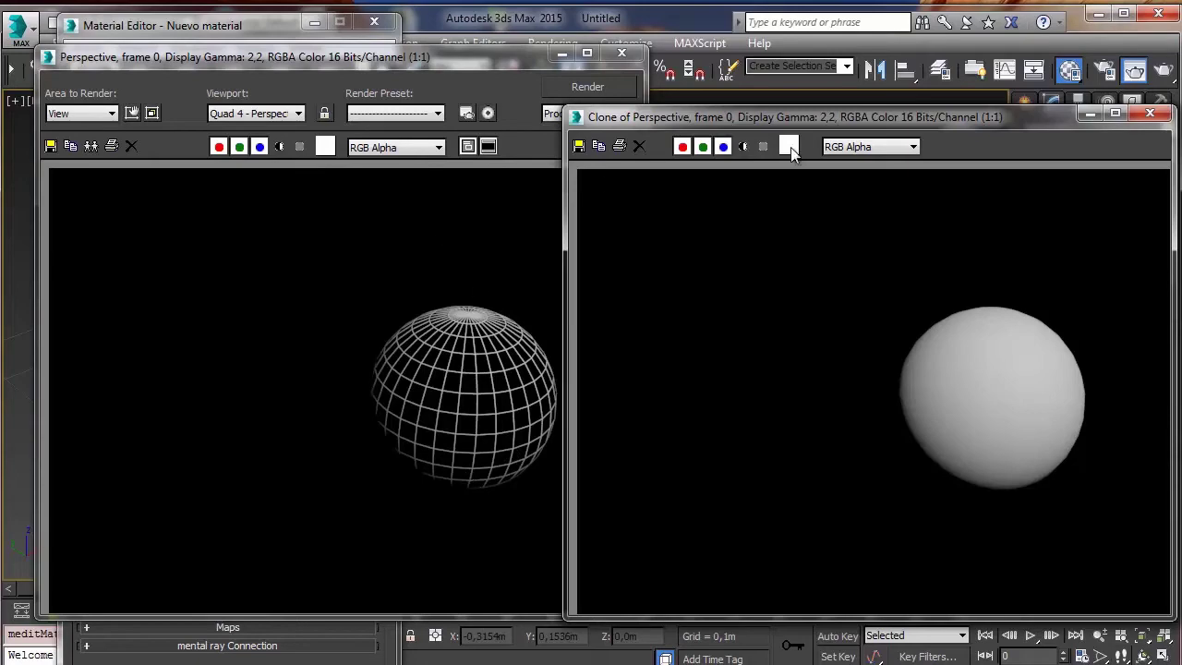
click(1150, 113)
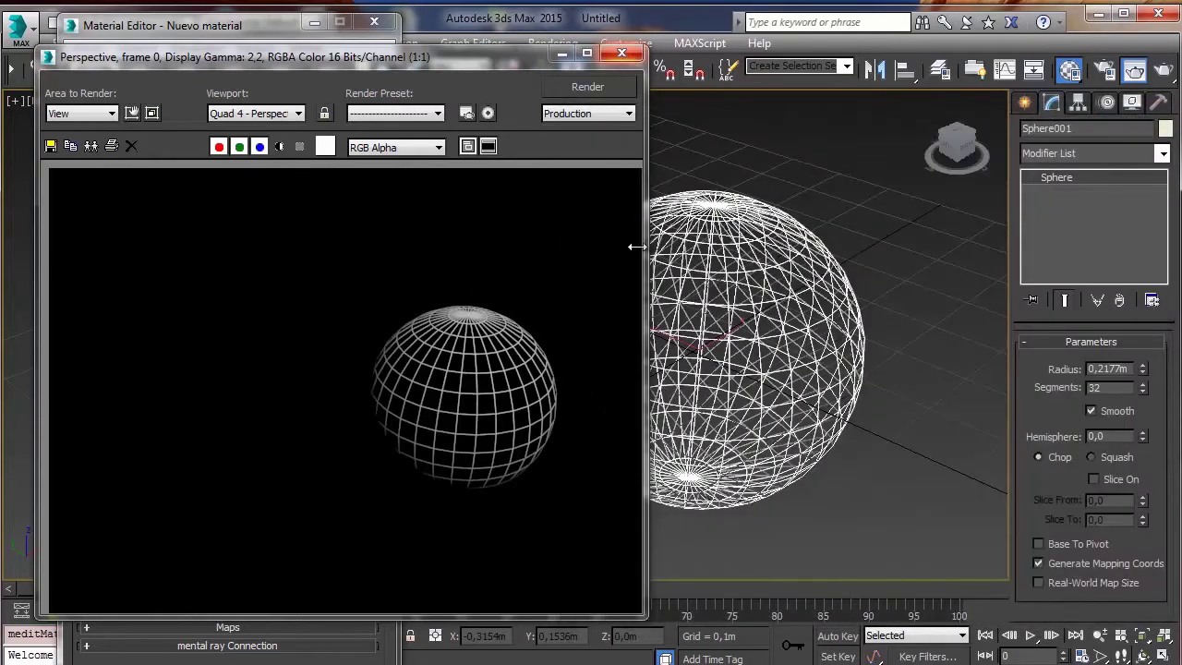
Create a test box over the sphere, render the scene, then delete the box
click(1024, 104)
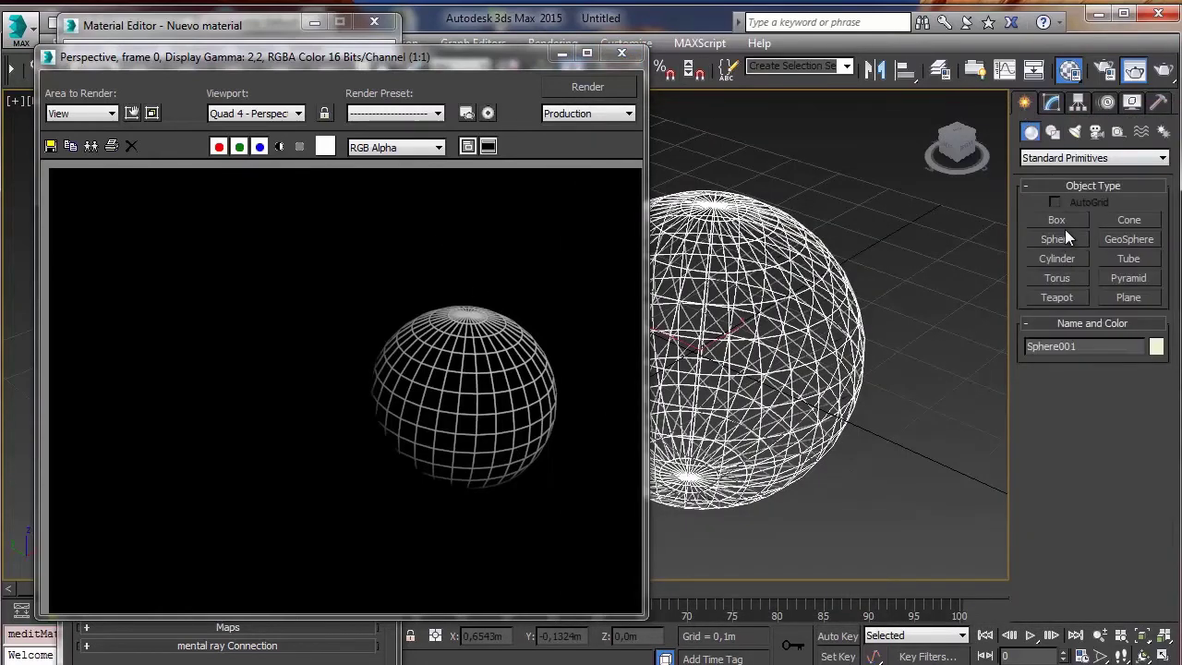
click(1056, 219)
drag(863, 306, 716, 132)
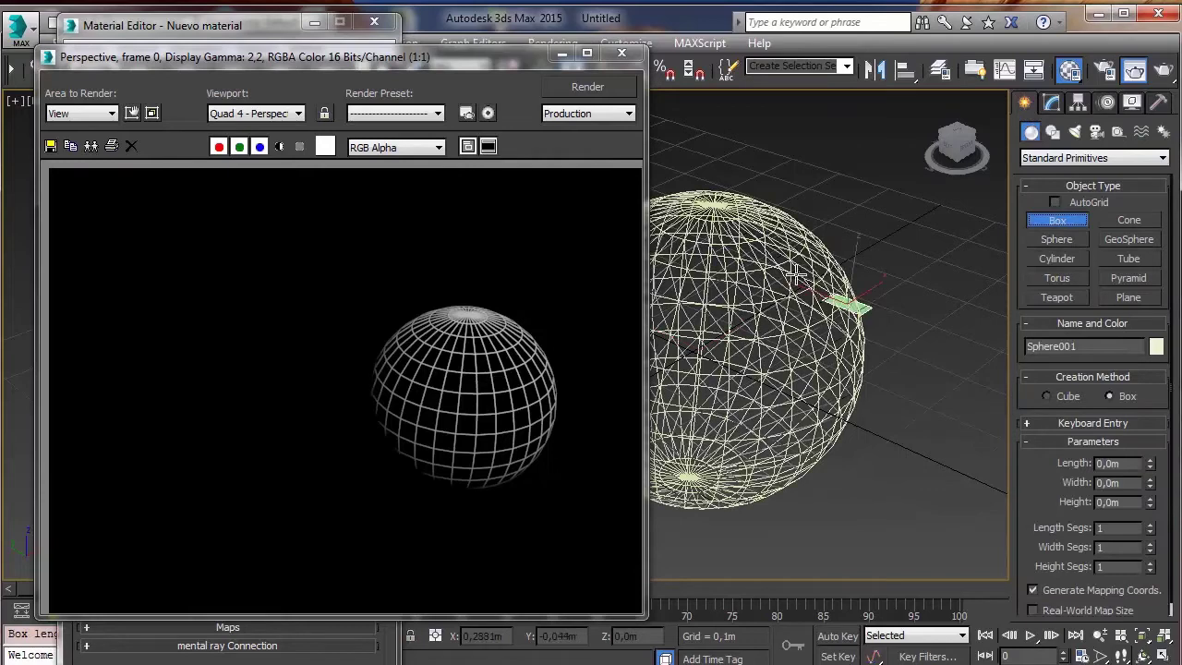
click(717, 111)
right_click(717, 111)
click(568, 86)
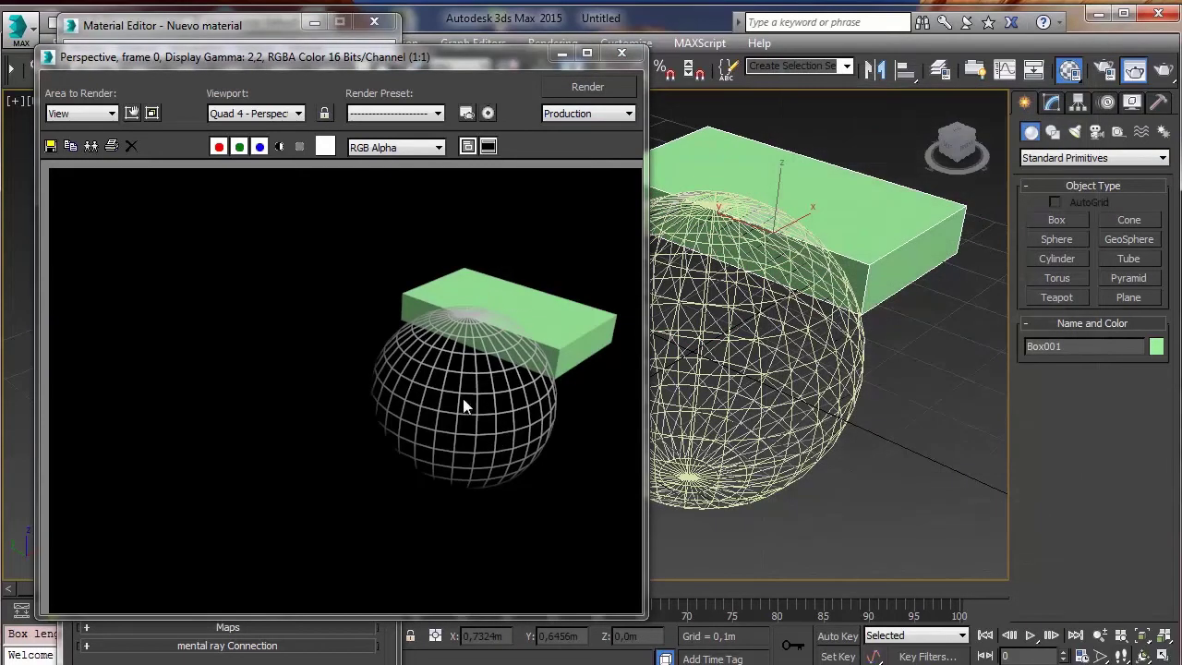
click(622, 55)
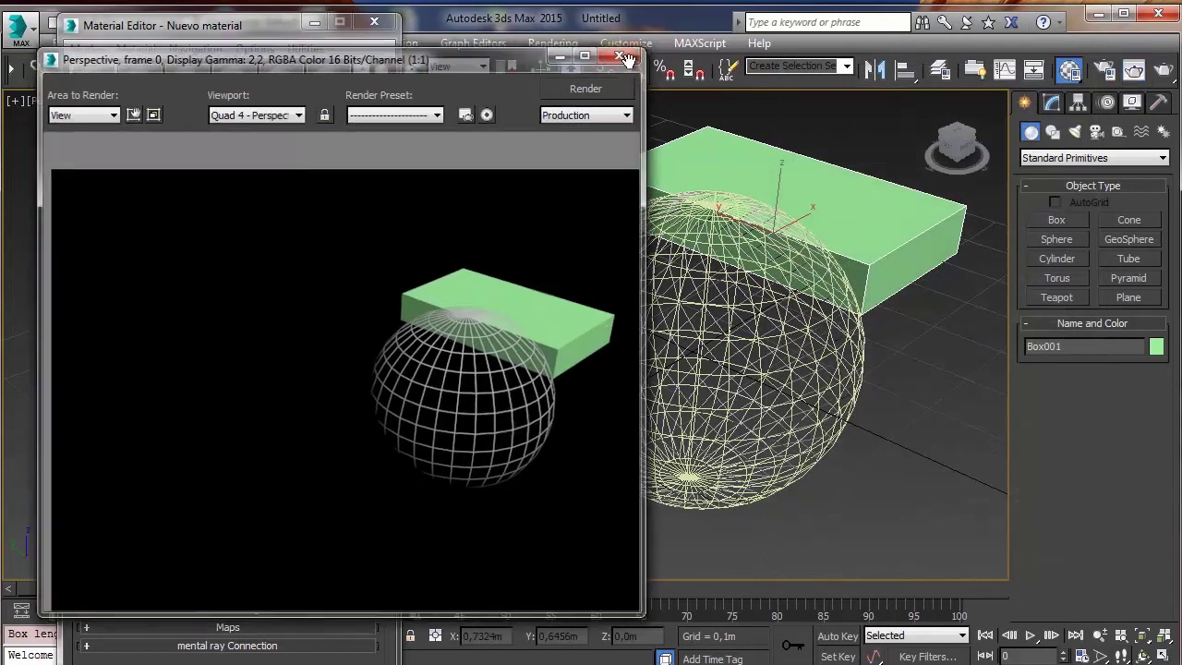
key(Delete)
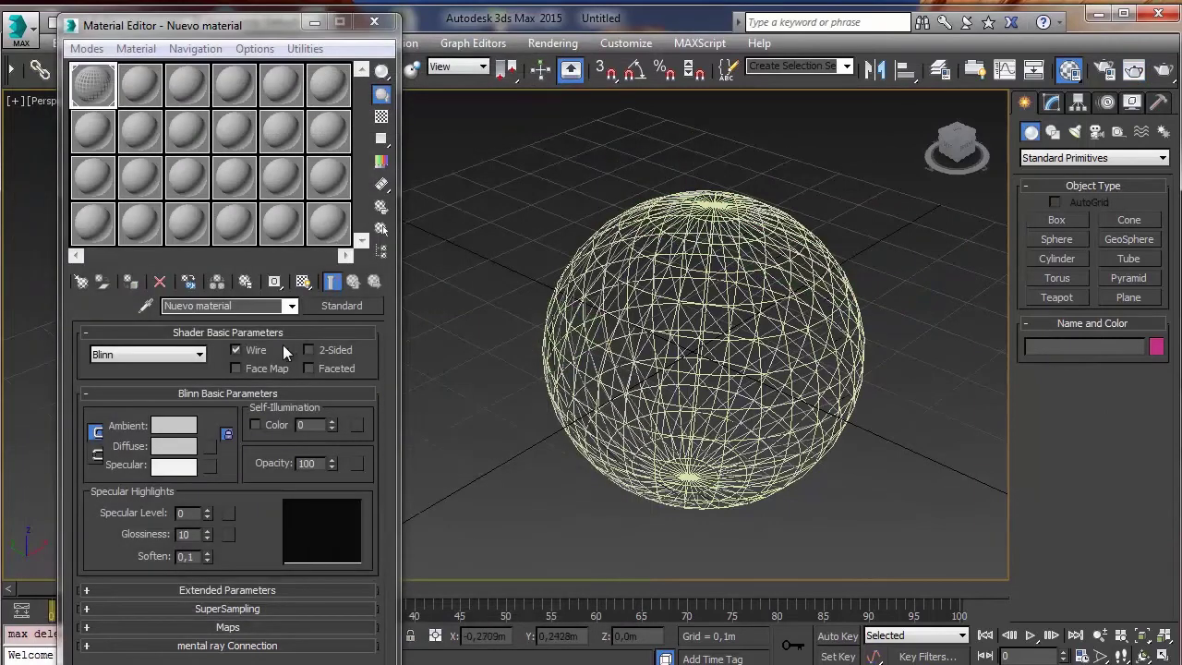
Turn off Wire, enable Faceted on Nuevo material, and render the faceted sphere
click(263, 349)
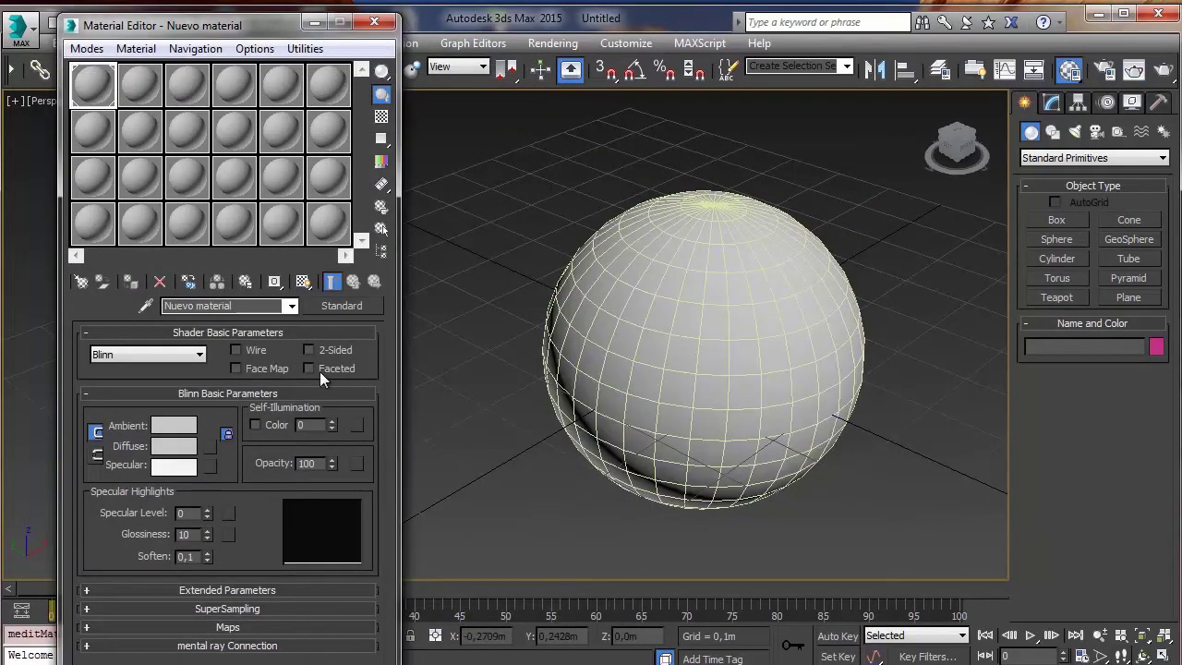
click(310, 368)
click(1133, 69)
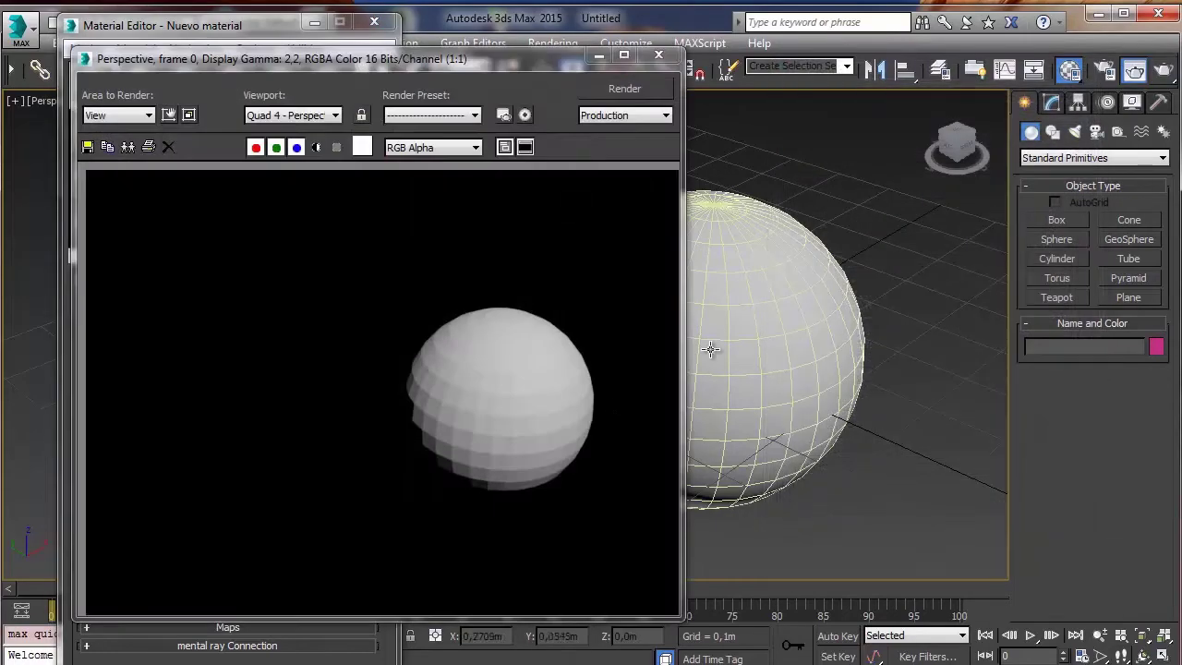
scroll(485, 442, up, 1)
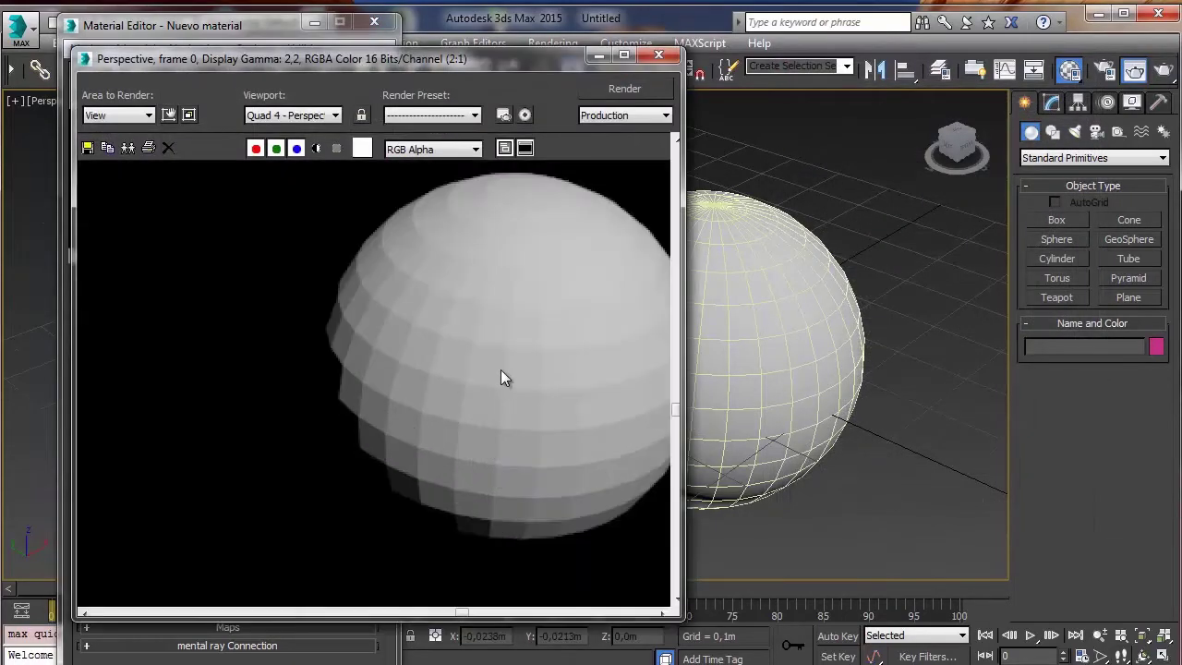
scroll(500, 370, down, 1)
scroll(495, 375, up, 1)
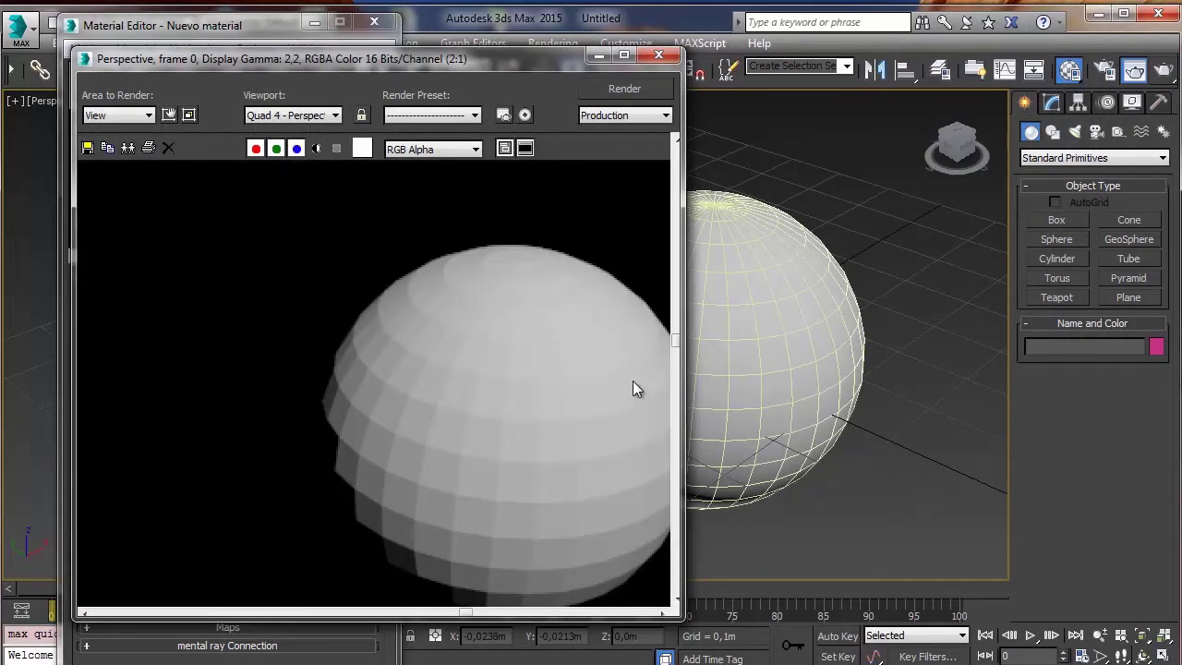
scroll(502, 421, down, 1)
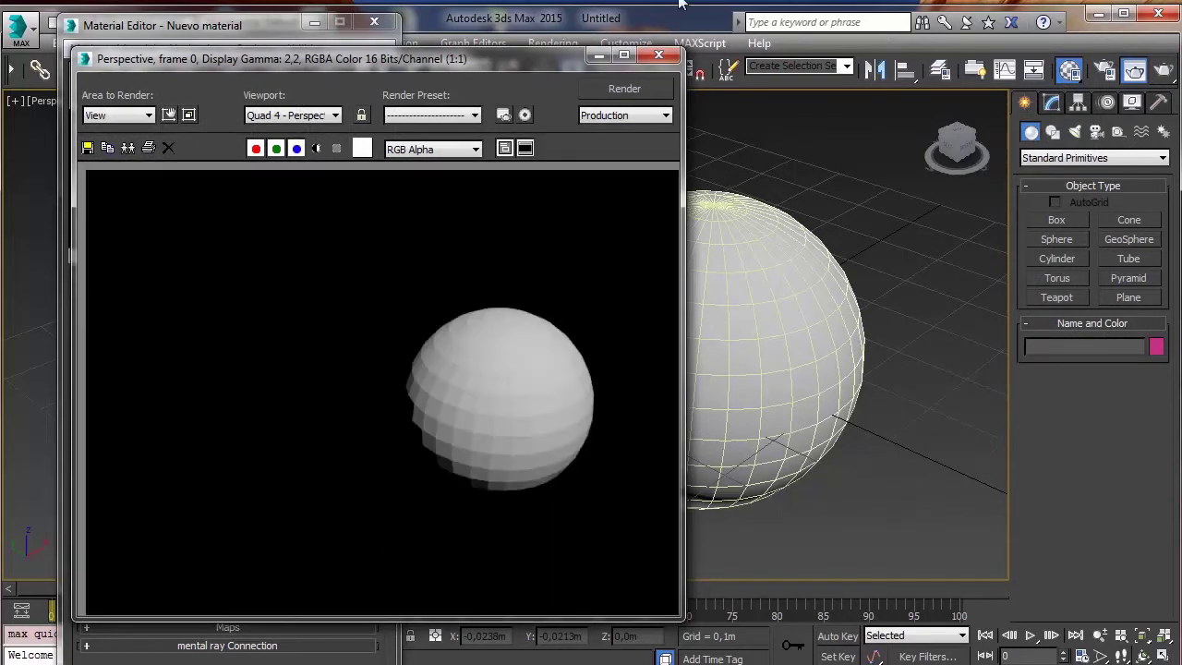
Inspect the faceted render full screen, close it, and turn Faceted off again
click(652, 65)
double_click(777, 5)
click(667, 31)
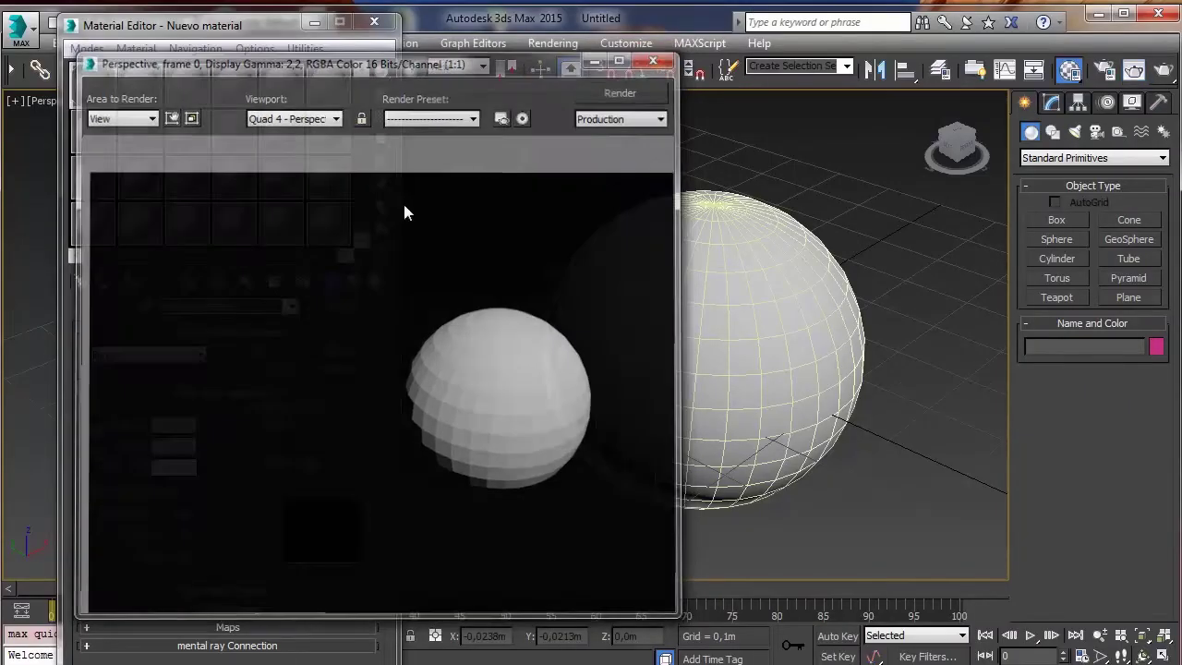
click(333, 367)
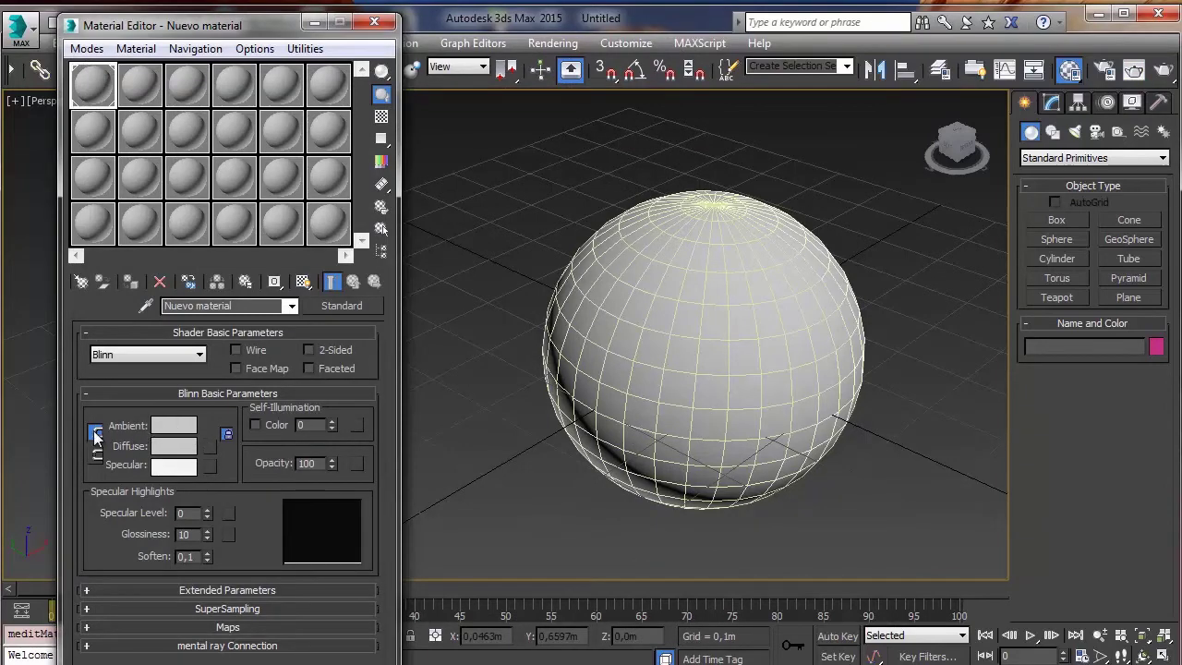
Try red and pink tones for the Nuevo material's diffuse colour in the Color Selector
click(175, 447)
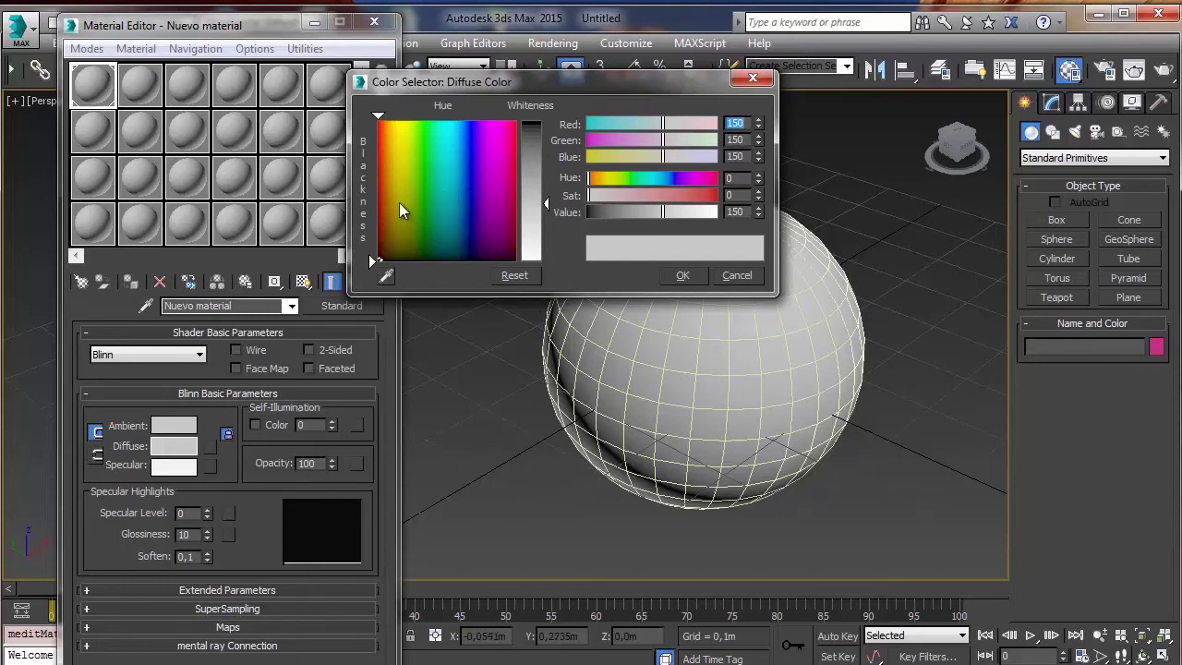
drag(399, 210, 375, 118)
click(531, 150)
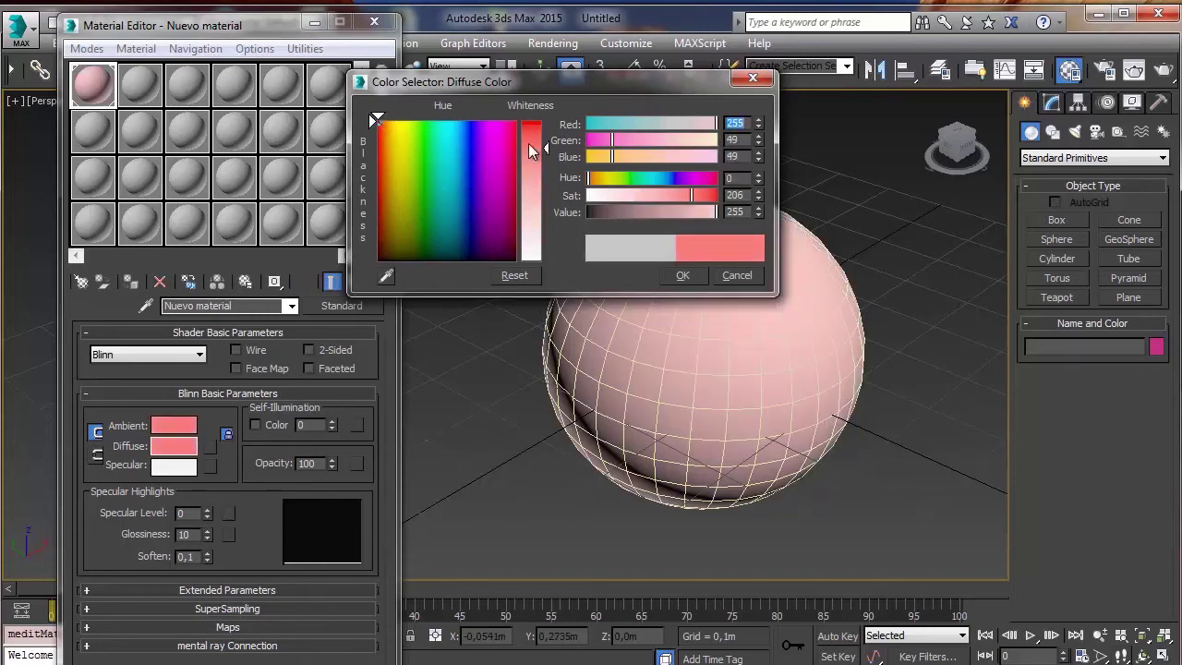
drag(531, 151, 526, 127)
mouse_move(449, 136)
mouse_down()
mouse_move(481, 160)
mouse_move(375, 118)
mouse_up()
mouse_move(545, 123)
mouse_down()
mouse_move(551, 183)
mouse_move(544, 123)
mouse_up()
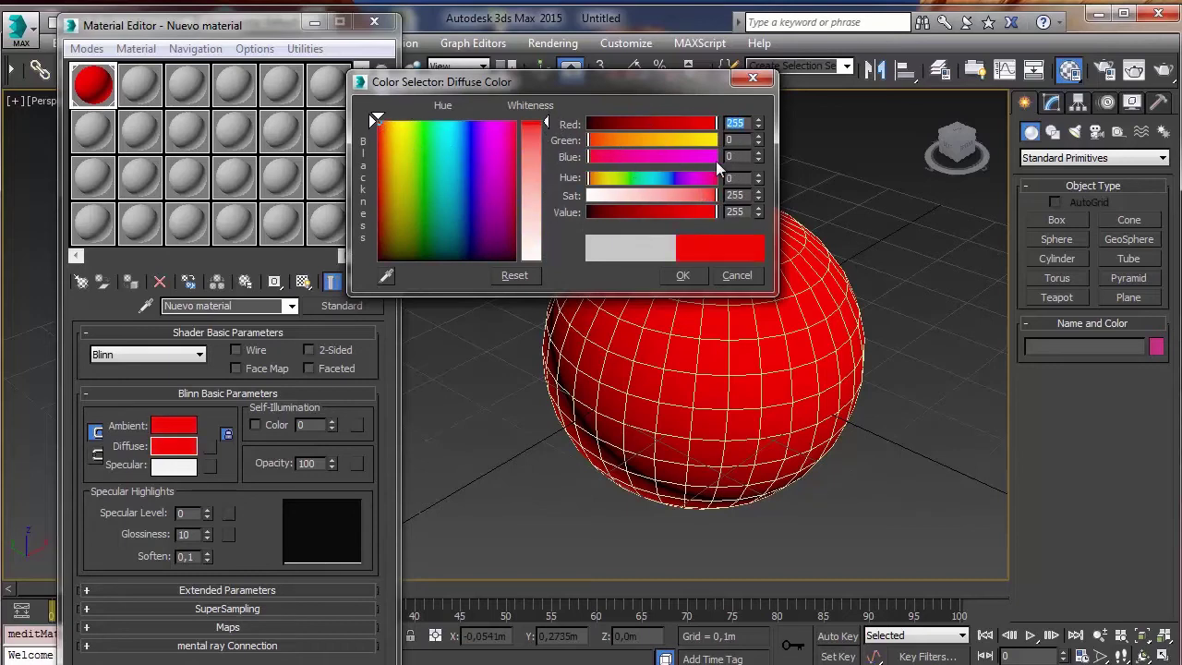
mouse_move(715, 123)
mouse_down()
mouse_move(620, 115)
mouse_move(637, 123)
mouse_up()
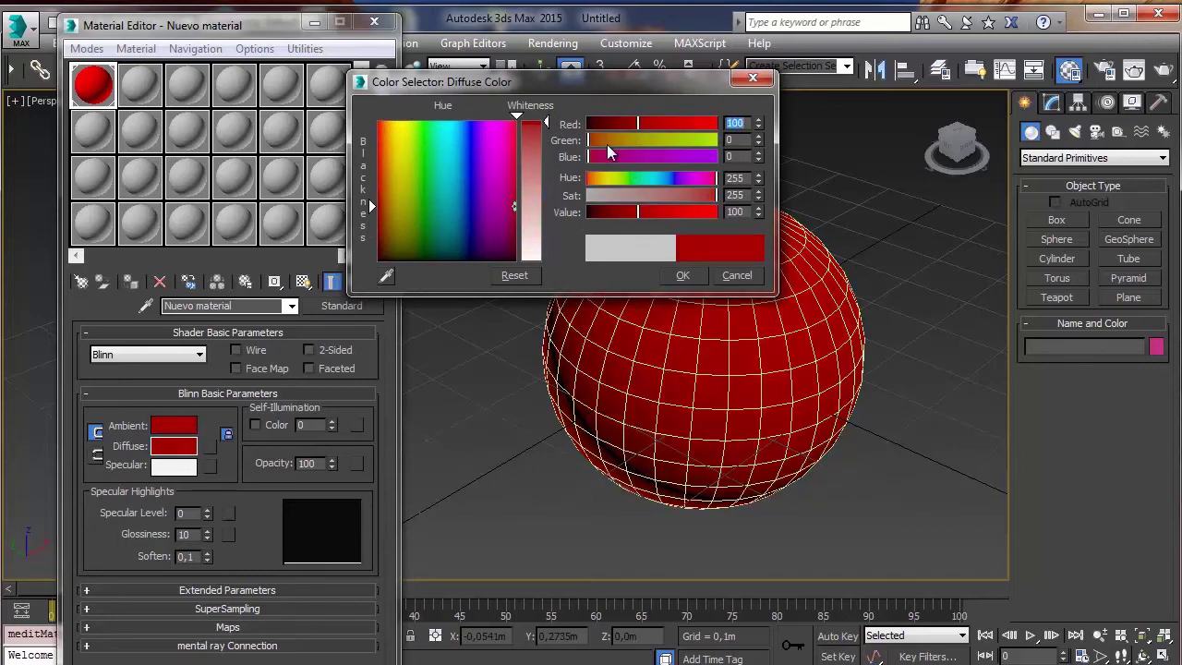
Settle the diffuse colour on pure red (255, 0, 0) and render the red sphere
mouse_move(596, 157)
mouse_down()
mouse_move(638, 157)
mouse_move(641, 139)
mouse_up()
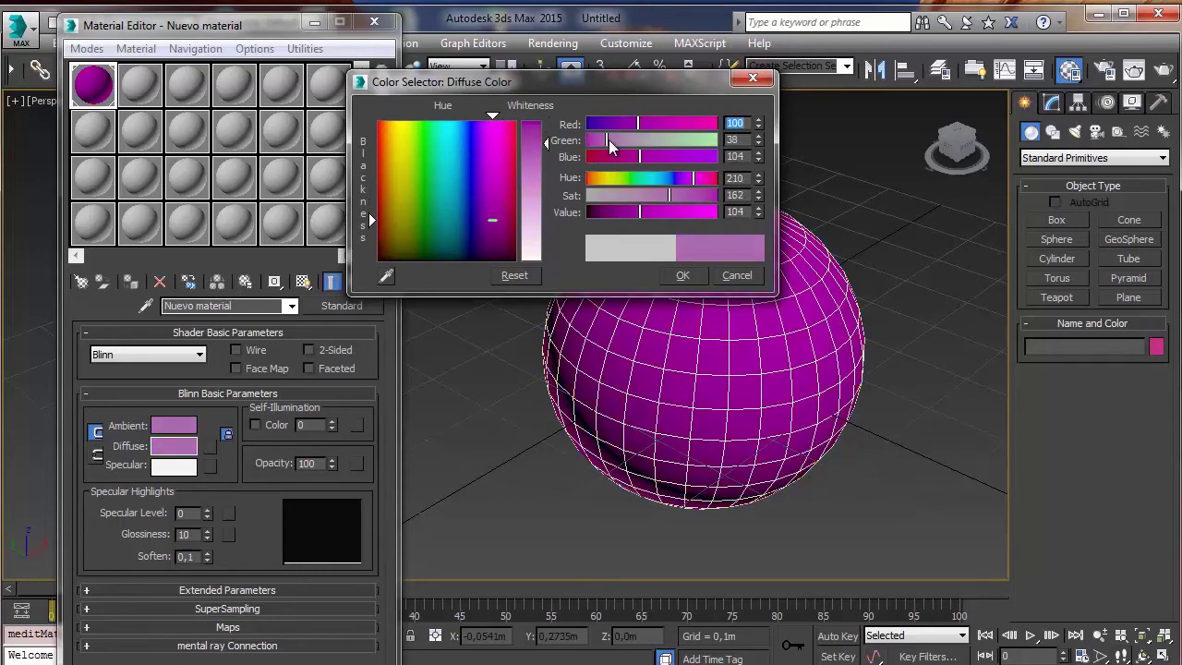
mouse_move(670, 179)
mouse_down()
mouse_move(652, 175)
mouse_move(674, 177)
mouse_up()
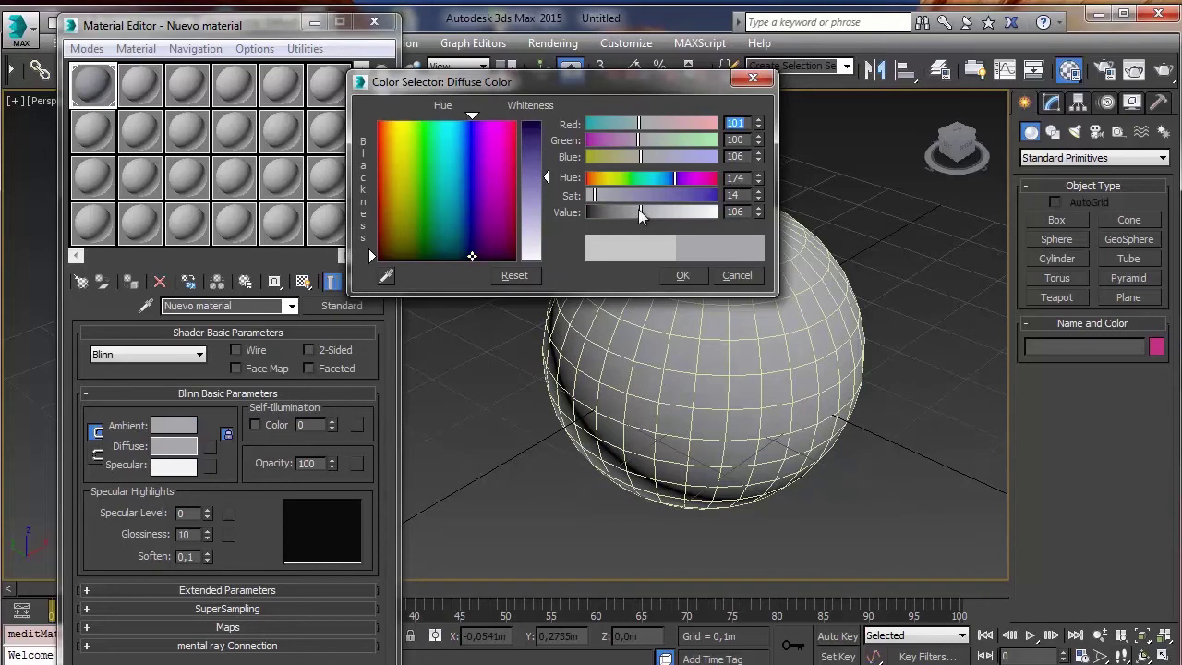
mouse_move(641, 212)
mouse_down()
mouse_move(611, 210)
mouse_move(658, 199)
mouse_up()
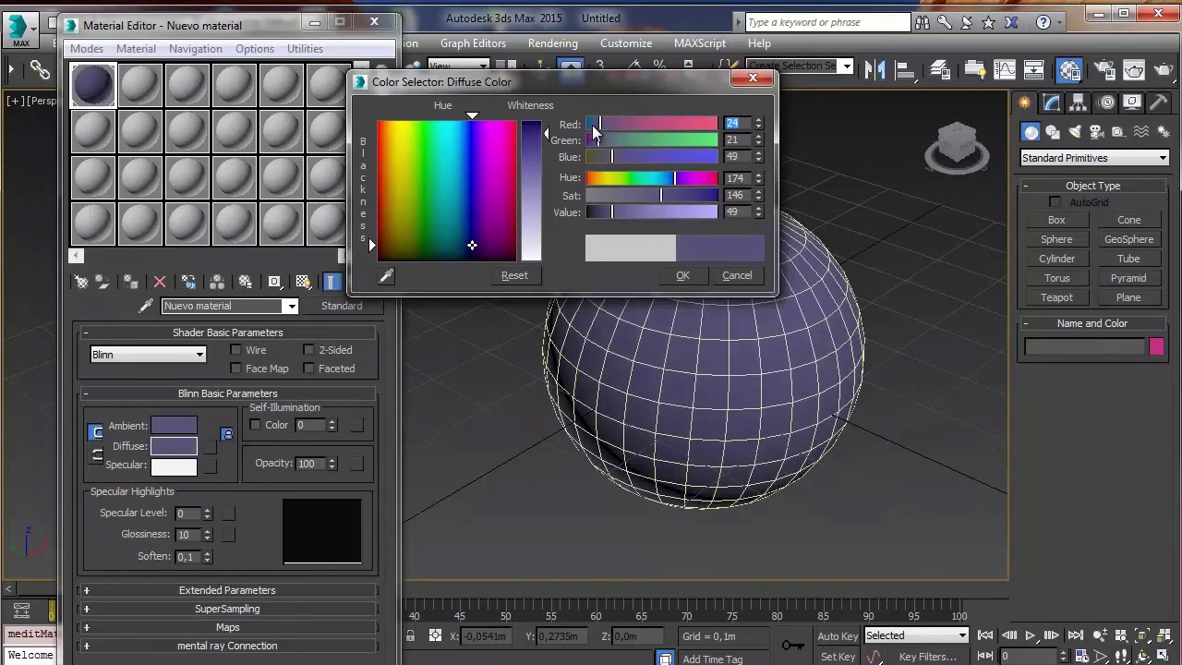
drag(598, 123, 719, 134)
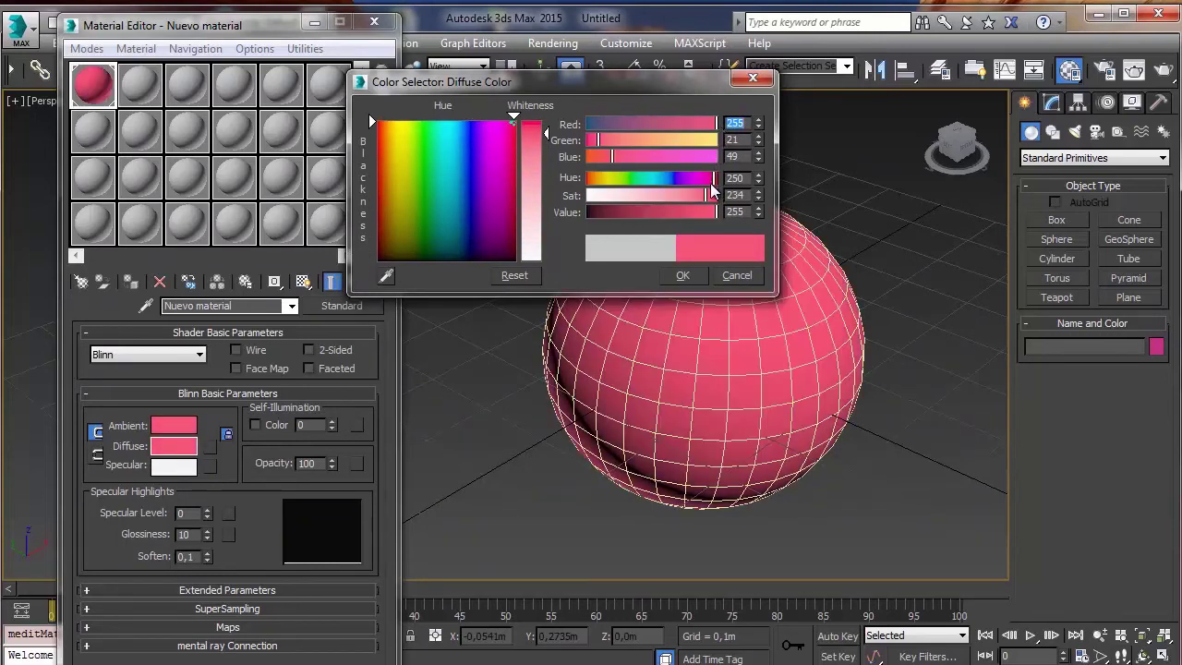
drag(711, 195, 722, 197)
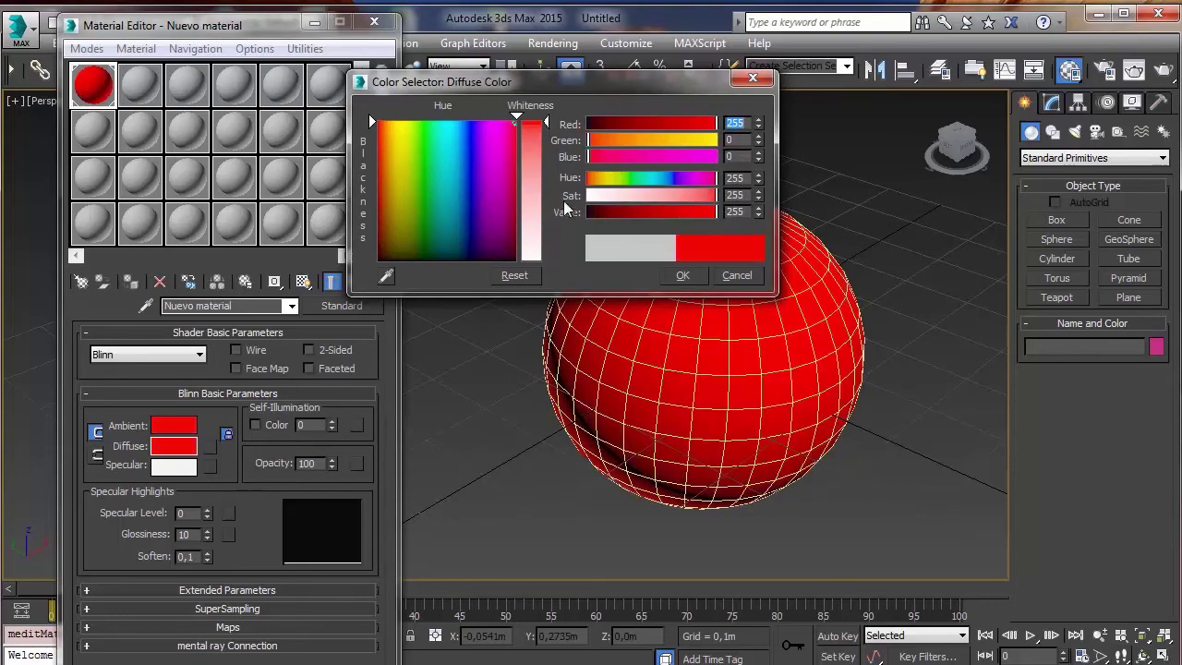
click(694, 276)
click(1170, 70)
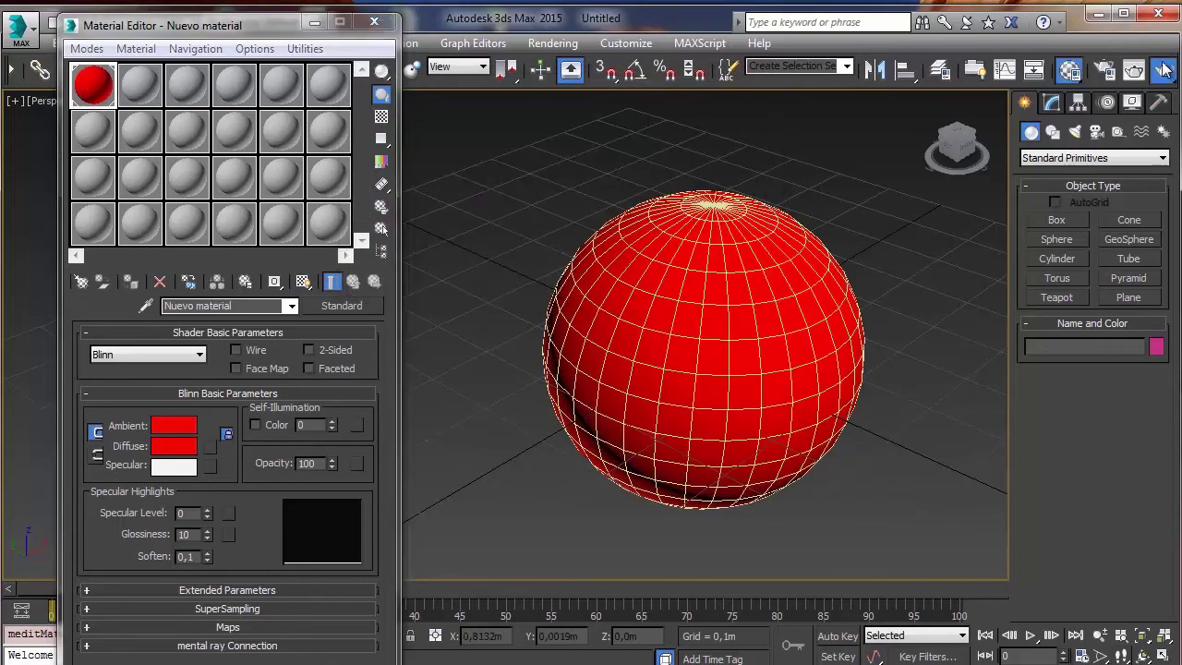
click(658, 56)
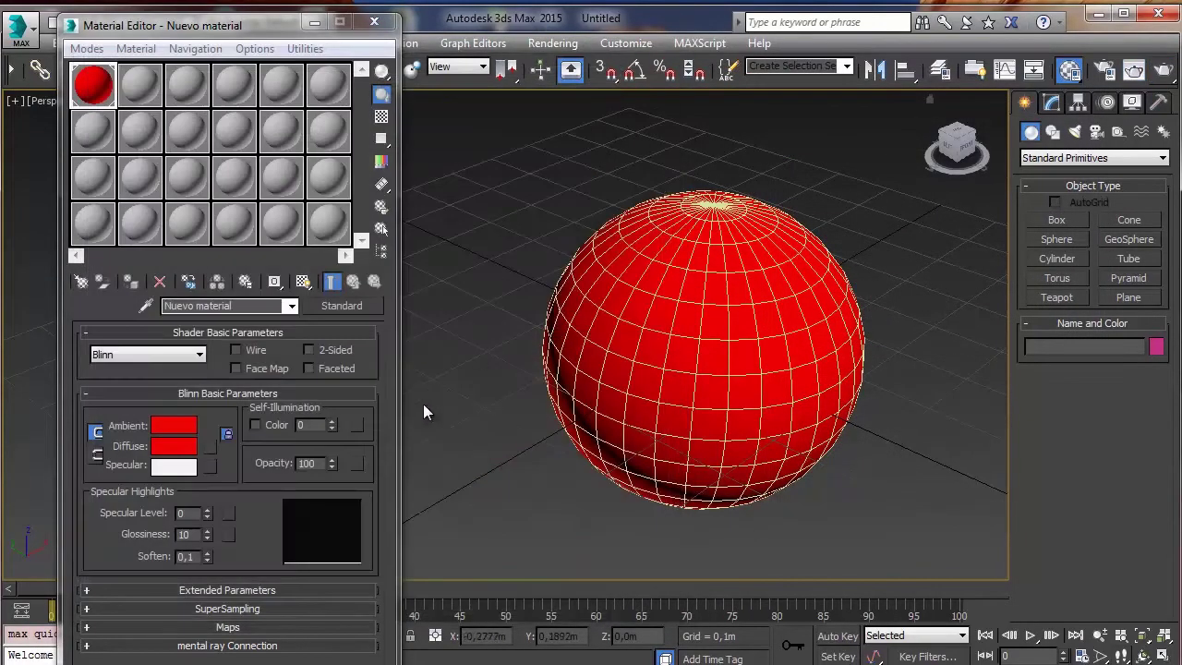
Set the Nuevo material's opacity to 50 and render the translucent sphere
drag(274, 29, 312, 21)
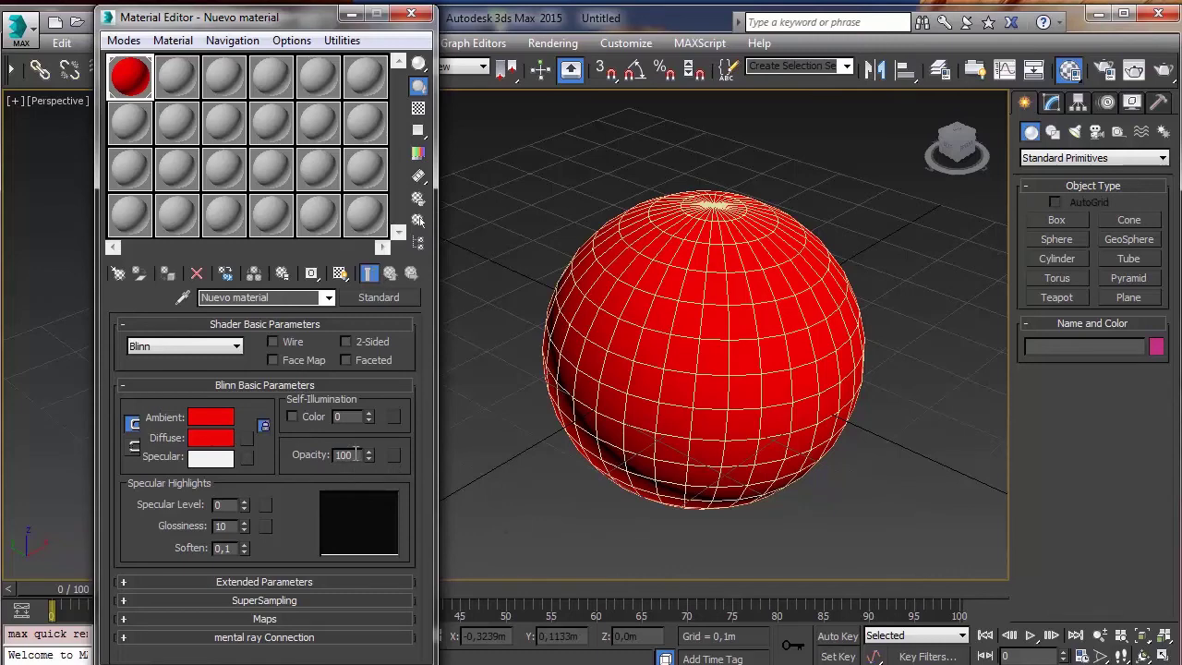
text(50)
key(Return)
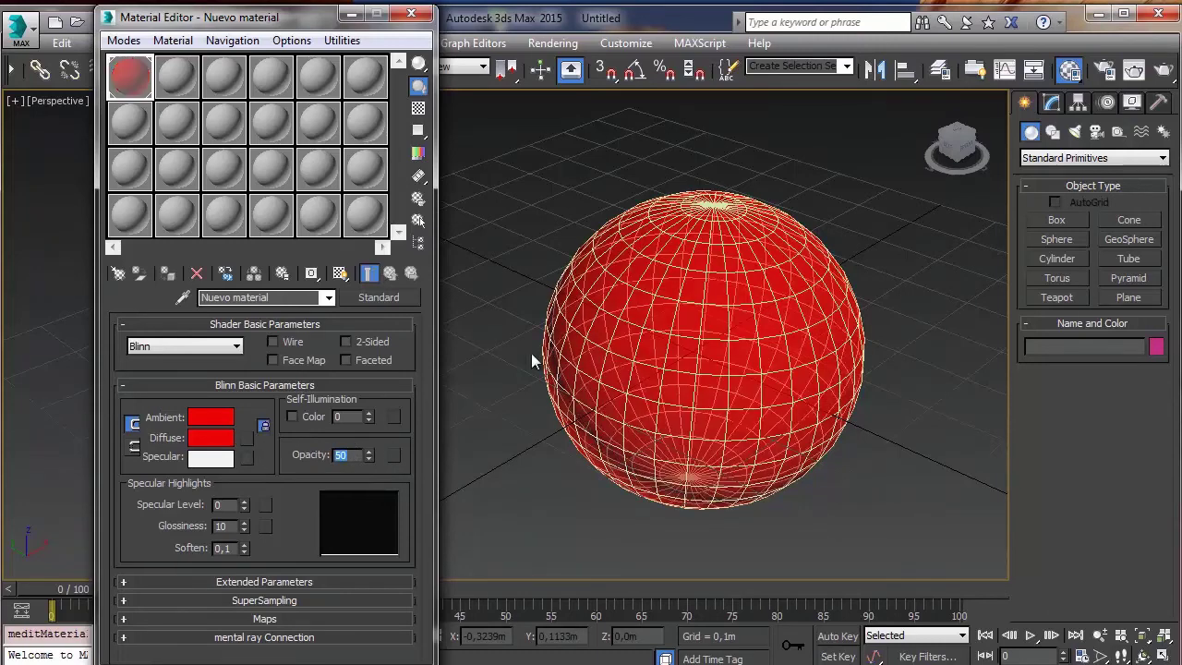
click(1133, 69)
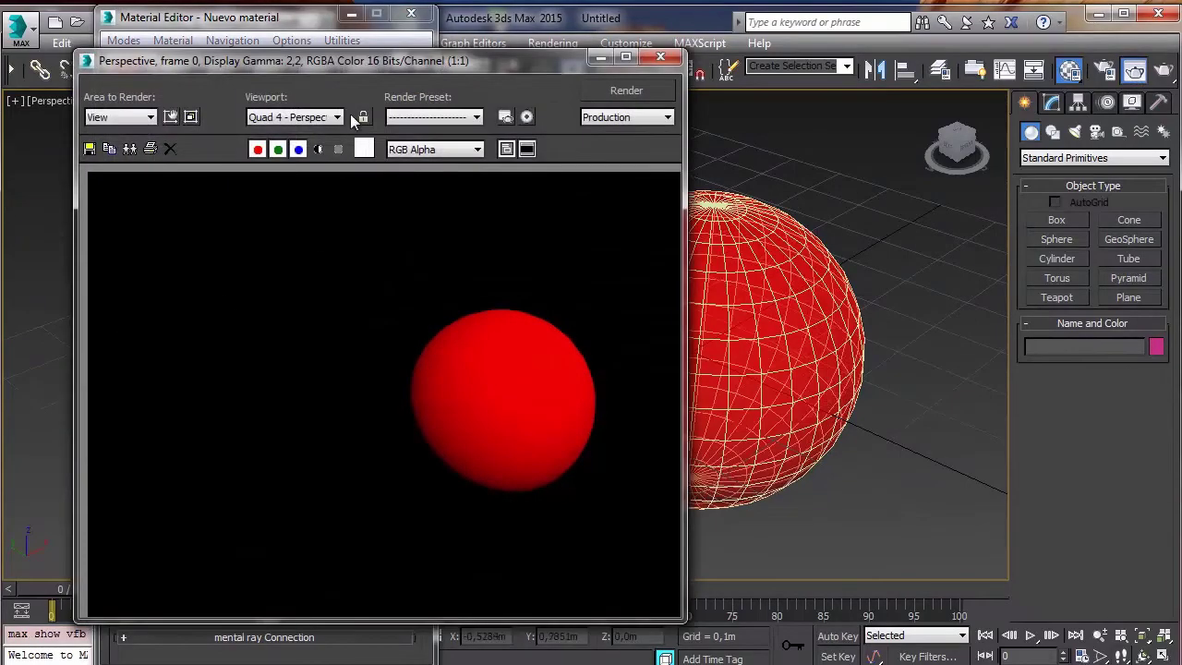
Clone the rendered frame for comparison, then close the copy
drag(333, 62, 281, 63)
click(72, 152)
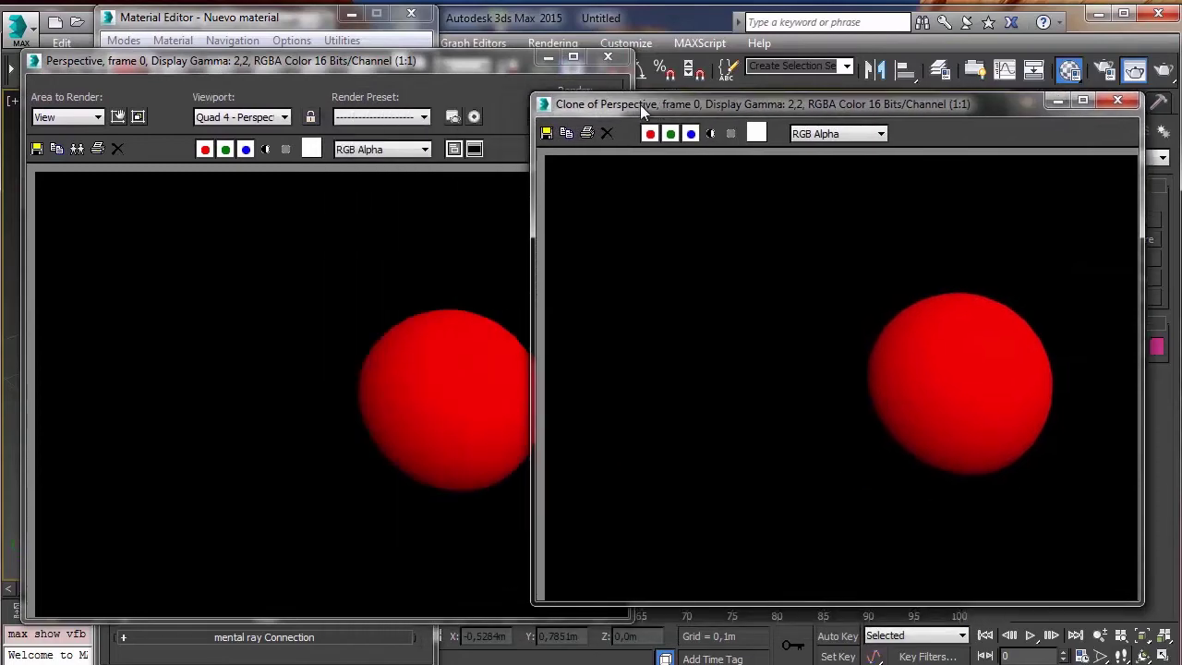
drag(426, 120, 621, 110)
click(593, 90)
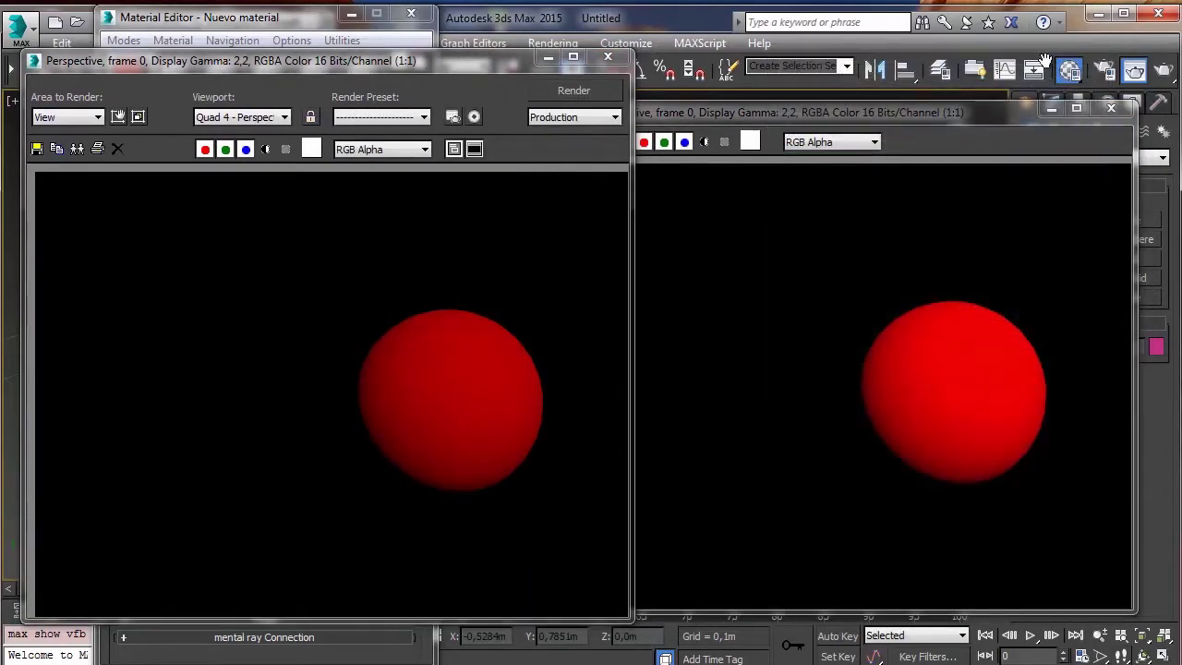
click(1109, 109)
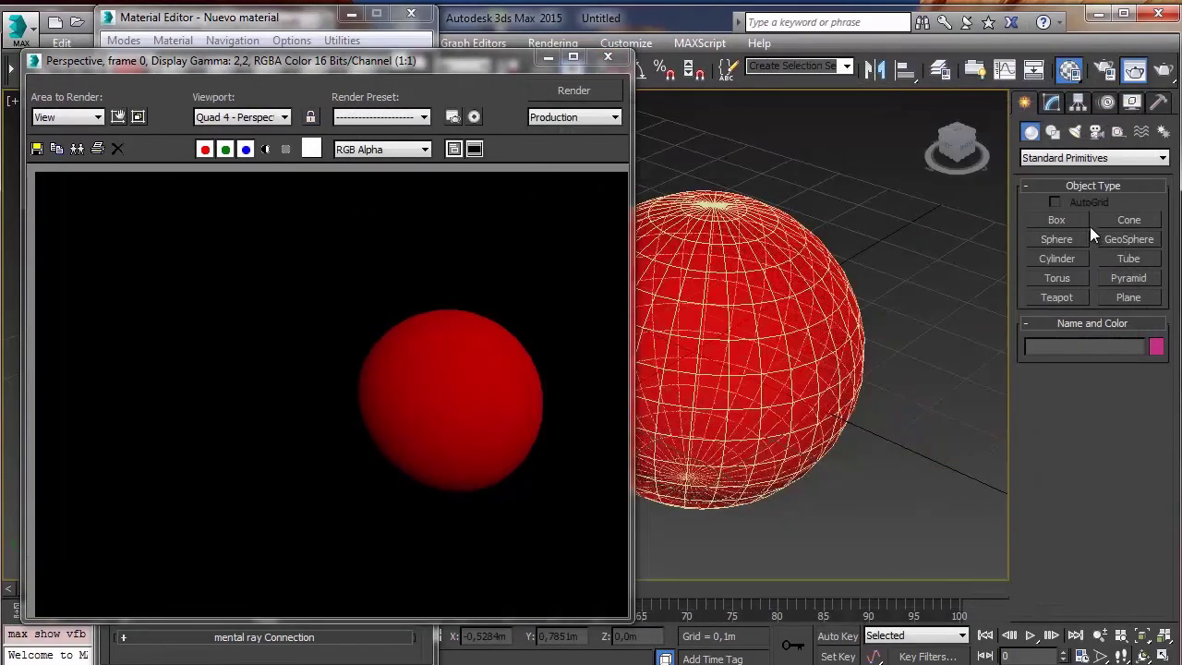
Create a test box behind the sphere and re-render to see it through the sphere
click(1061, 220)
drag(802, 284, 886, 332)
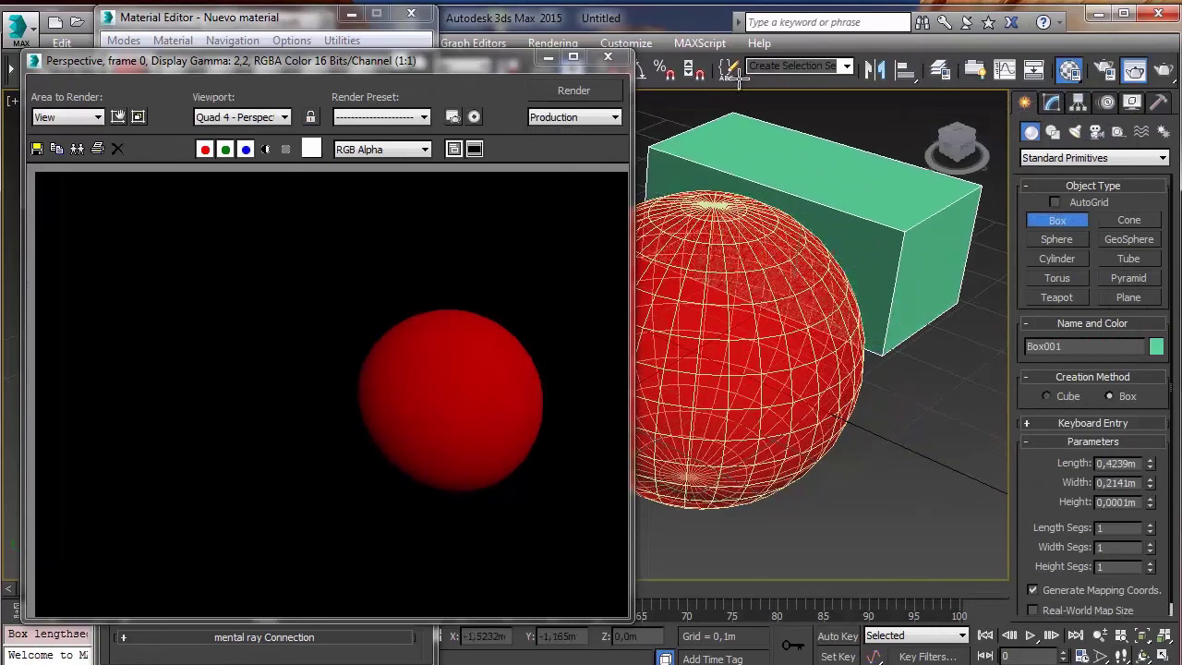
click(851, 295)
right_click(851, 296)
click(574, 90)
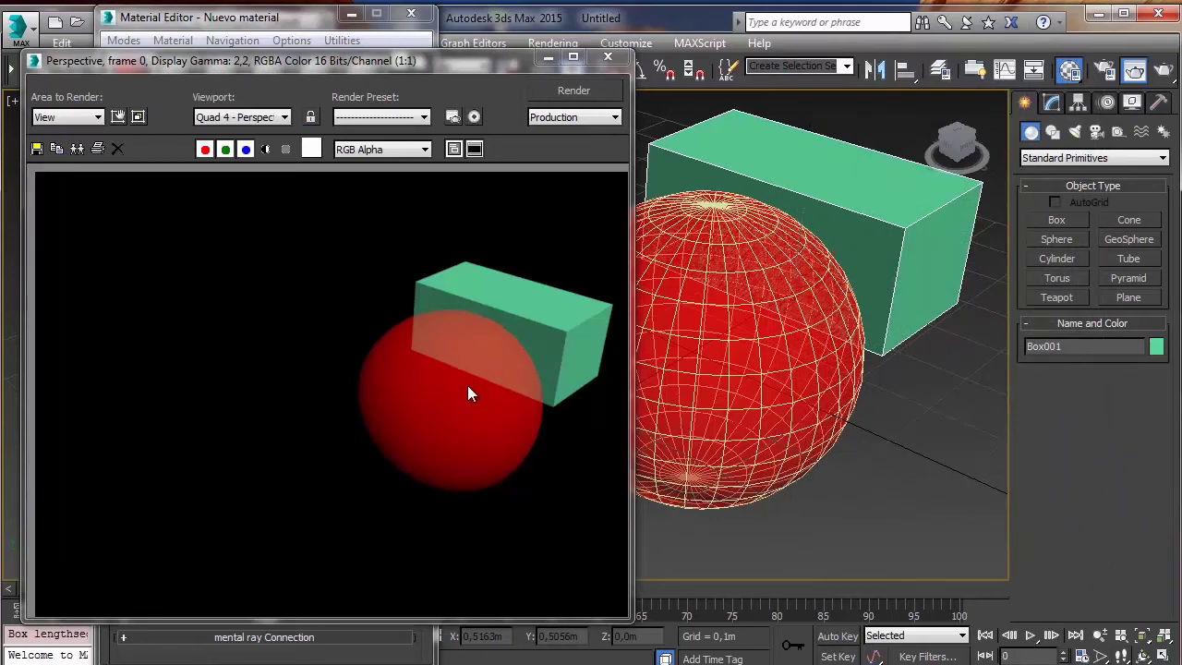
click(607, 56)
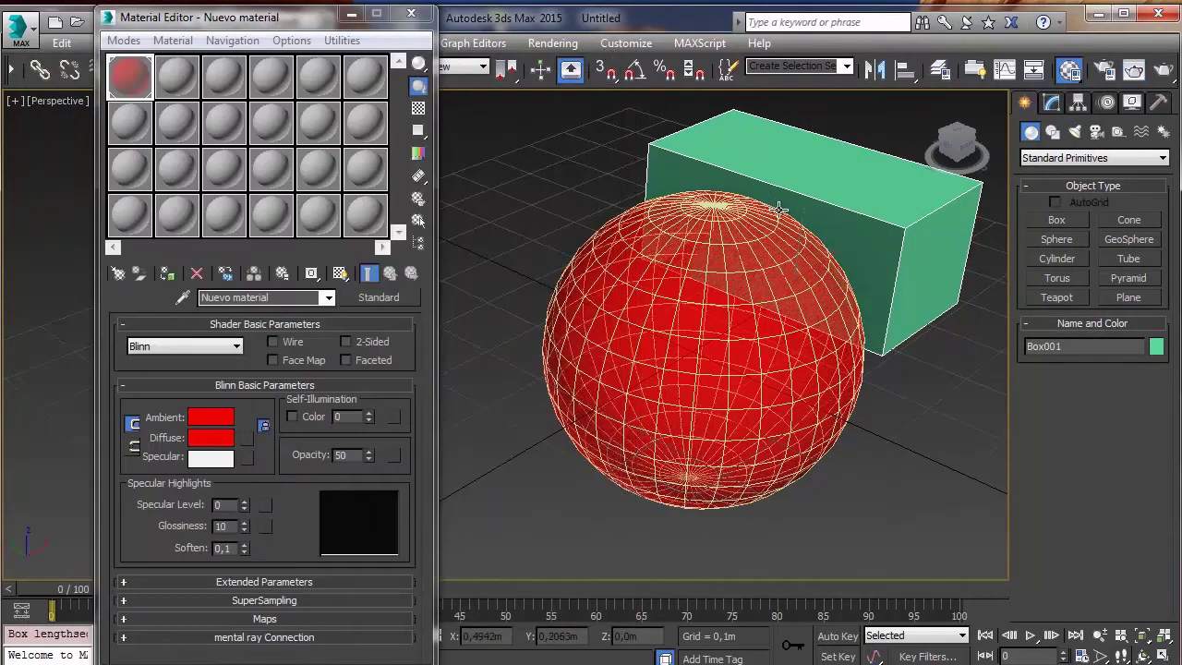
Delete the test box and restore the material's opacity to 100
click(841, 238)
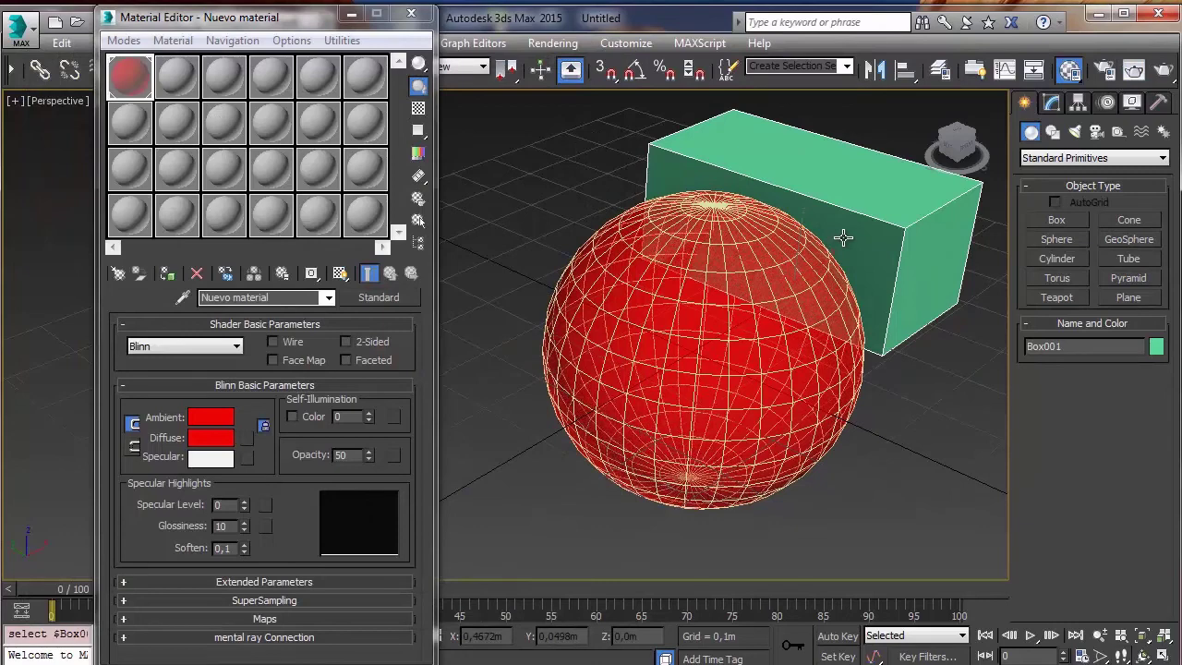
key(Delete)
click(355, 454)
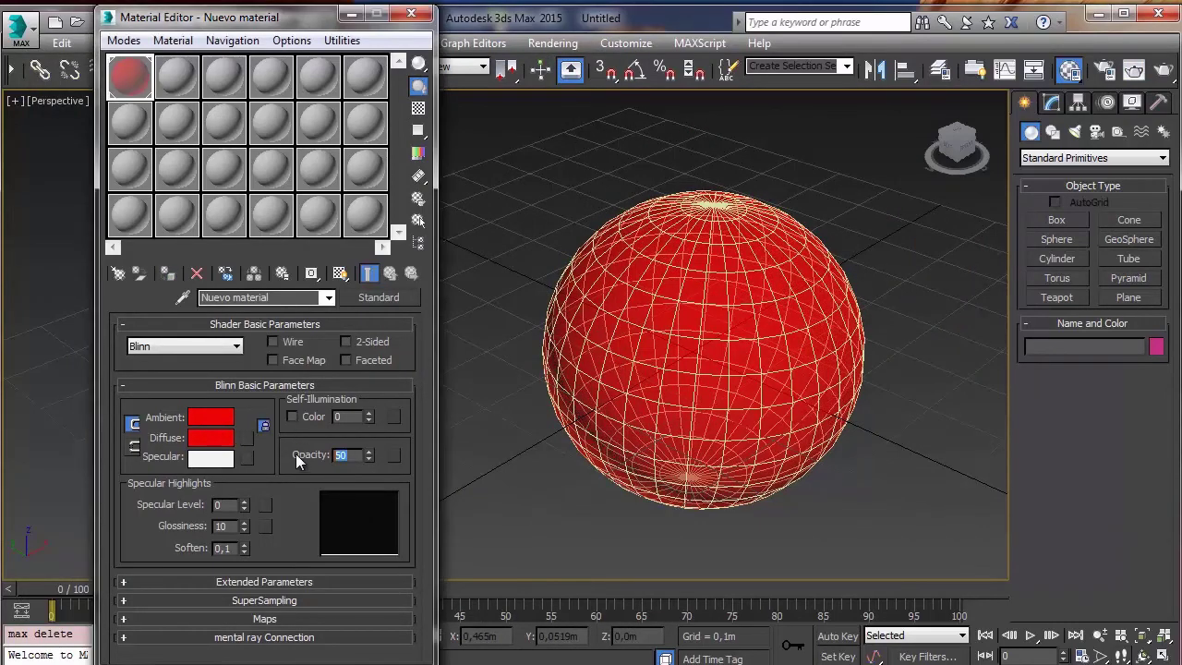
text(100)
key(Return)
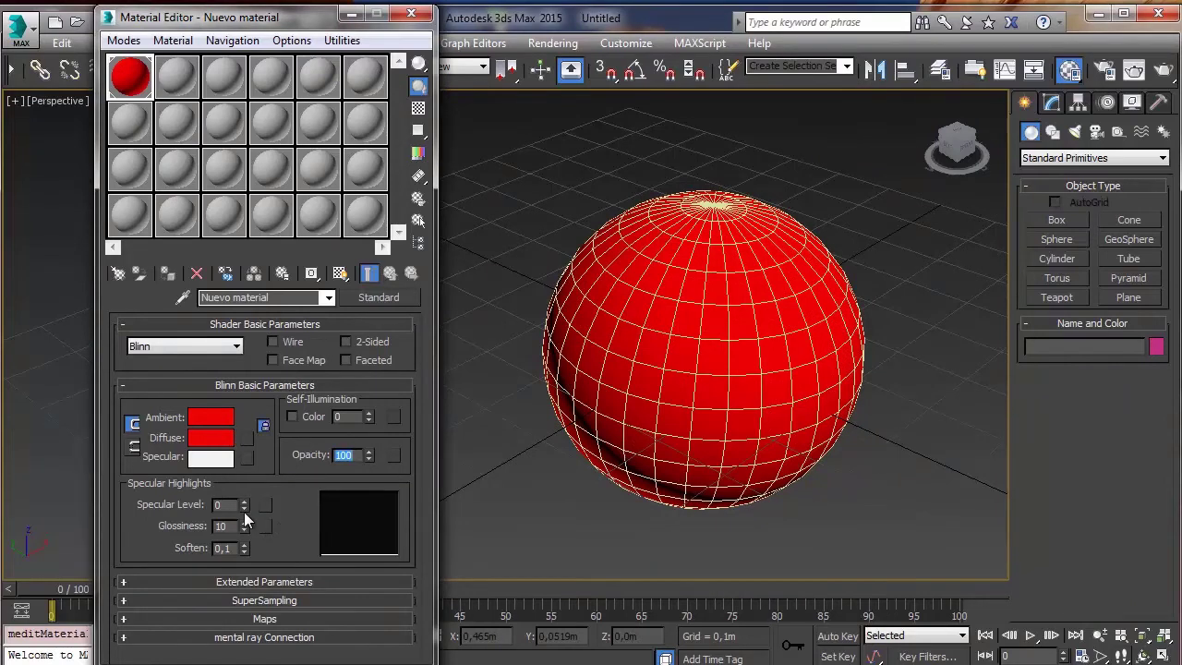
Set Specular Level 29 and Glossiness 38, open a magnified sample, and render the highlighted sphere
drag(244, 521, 246, 480)
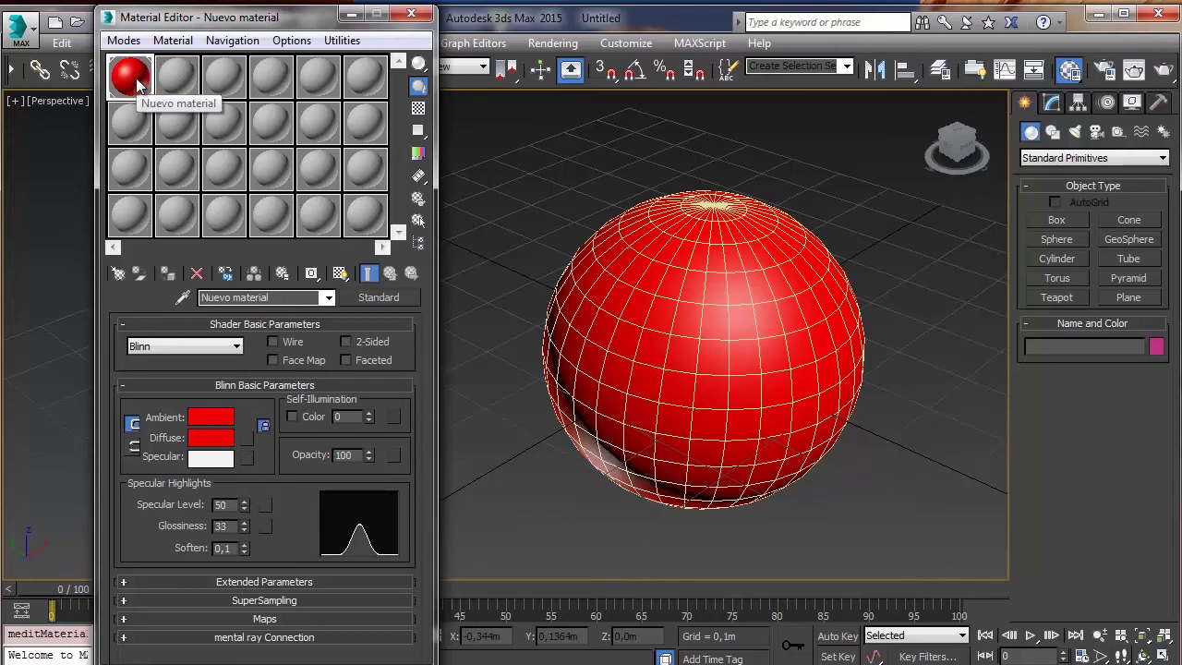
double_click(137, 81)
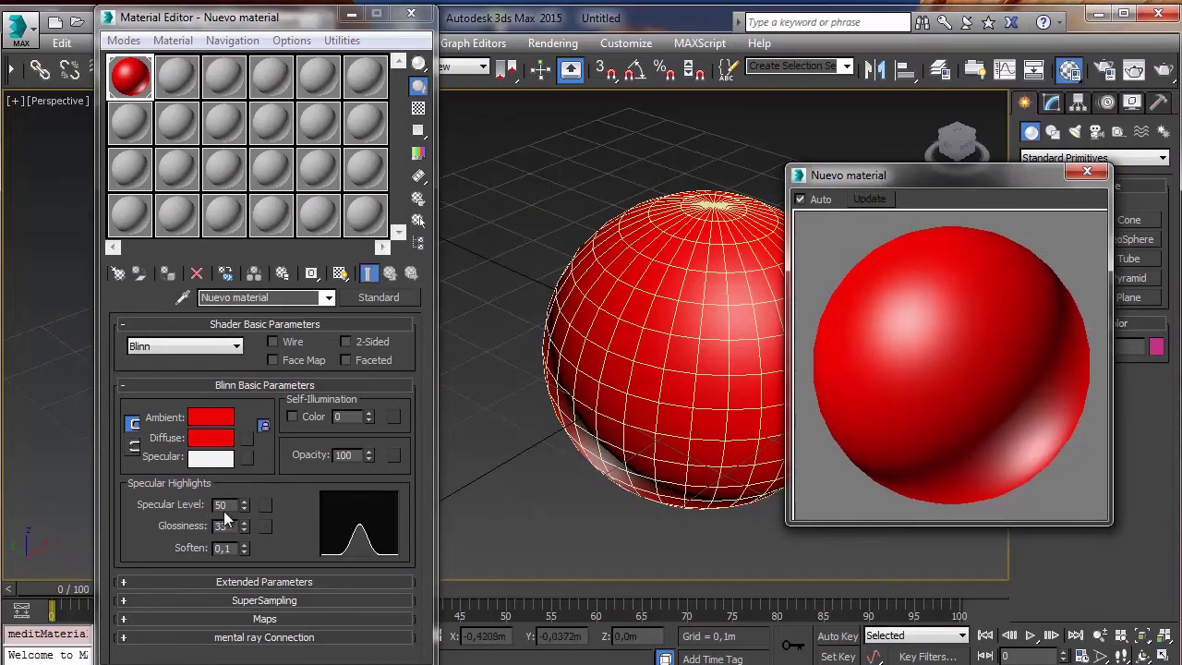
drag(244, 525, 248, 513)
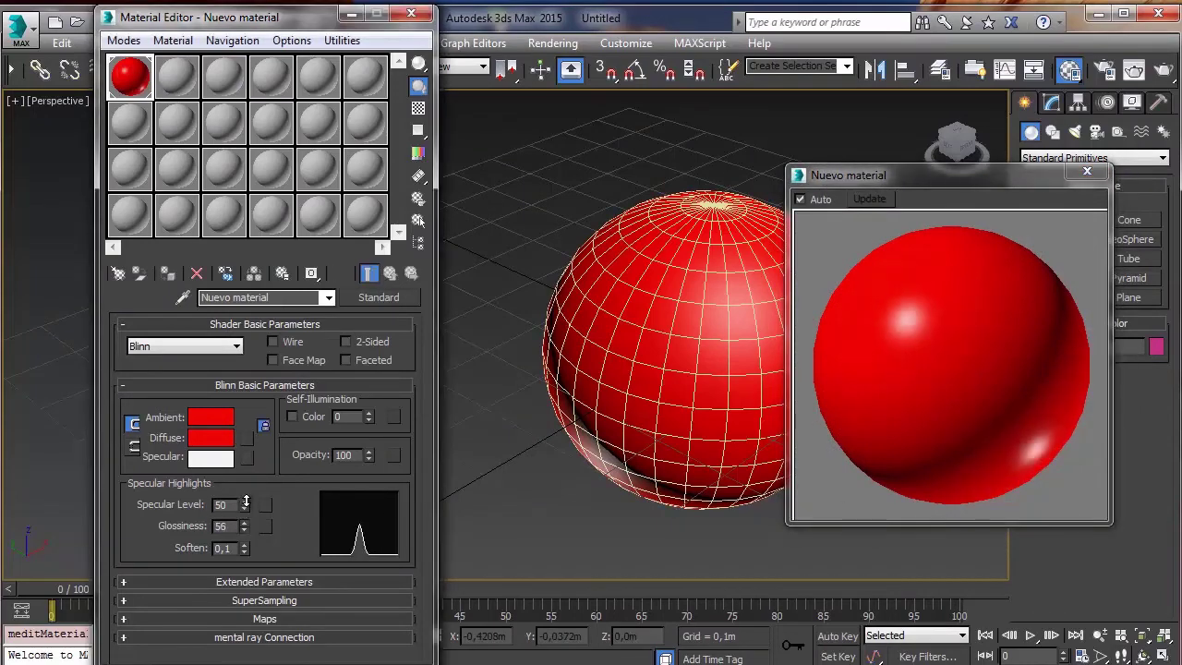
right_click(243, 525)
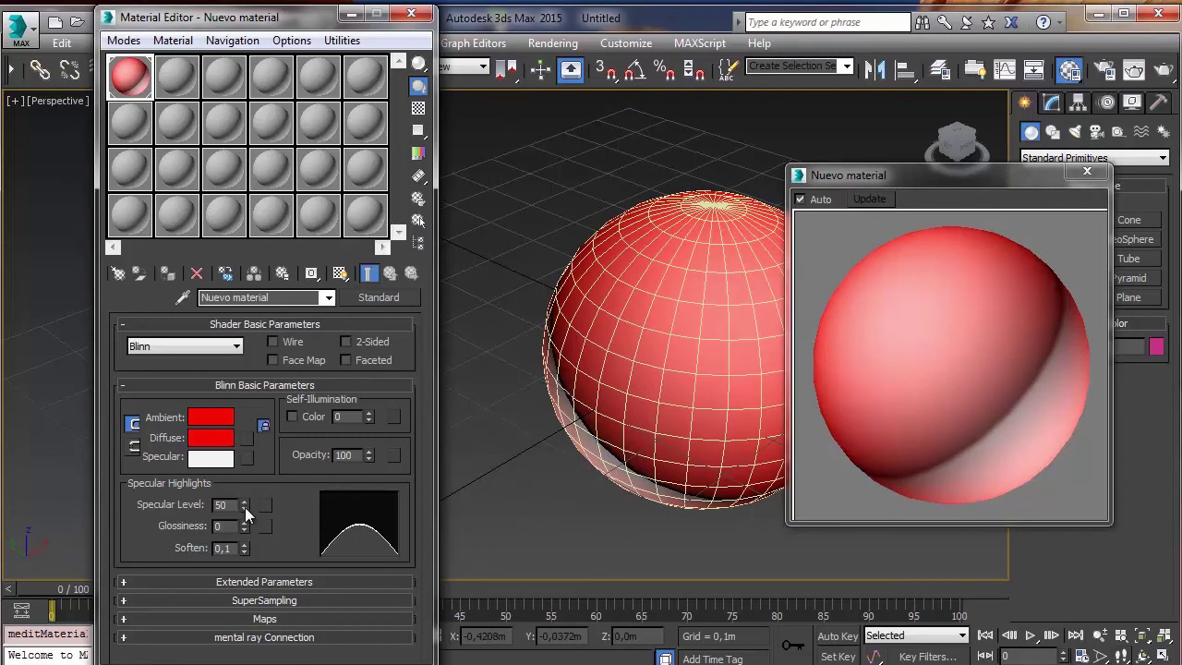
mouse_move(245, 507)
mouse_down()
mouse_move(245, 527)
mouse_move(245, 489)
mouse_move(244, 514)
mouse_up()
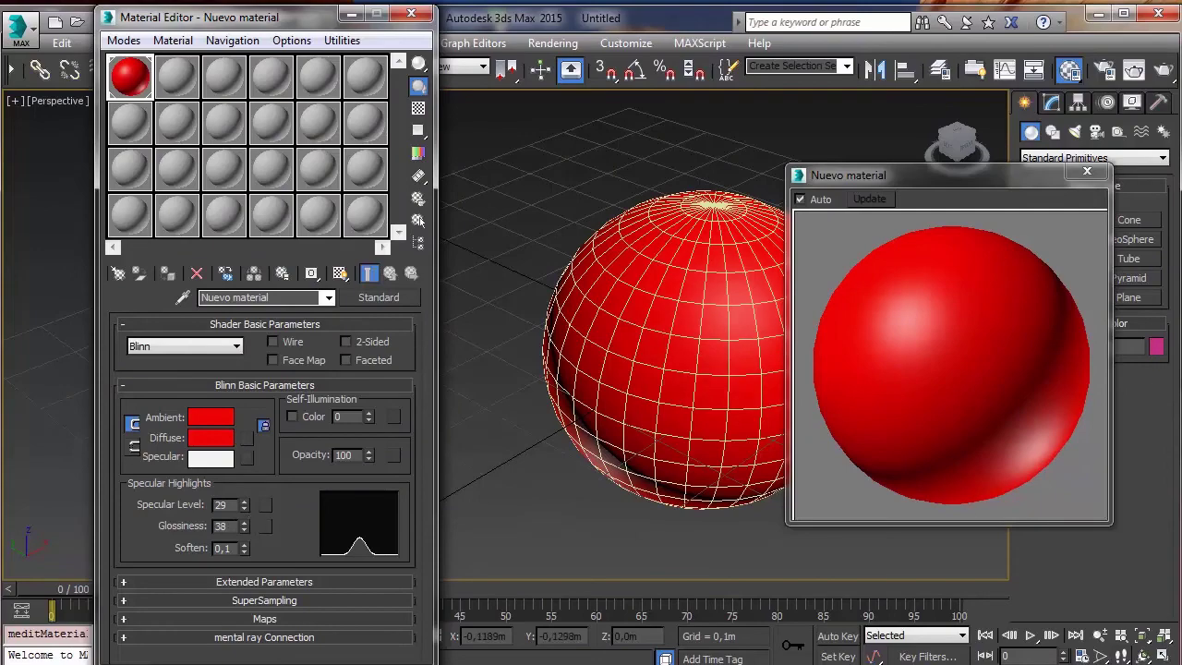
click(1165, 74)
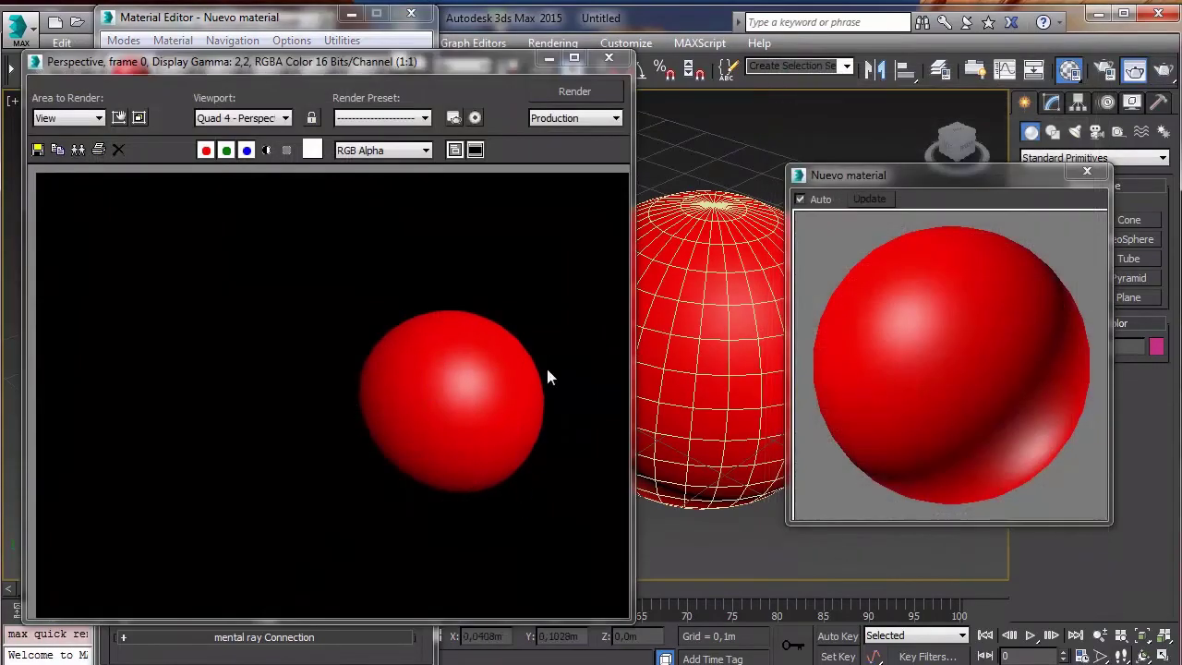
click(608, 59)
Close the enlarged material preview, then delete the sphere and restore it with undo
click(1089, 169)
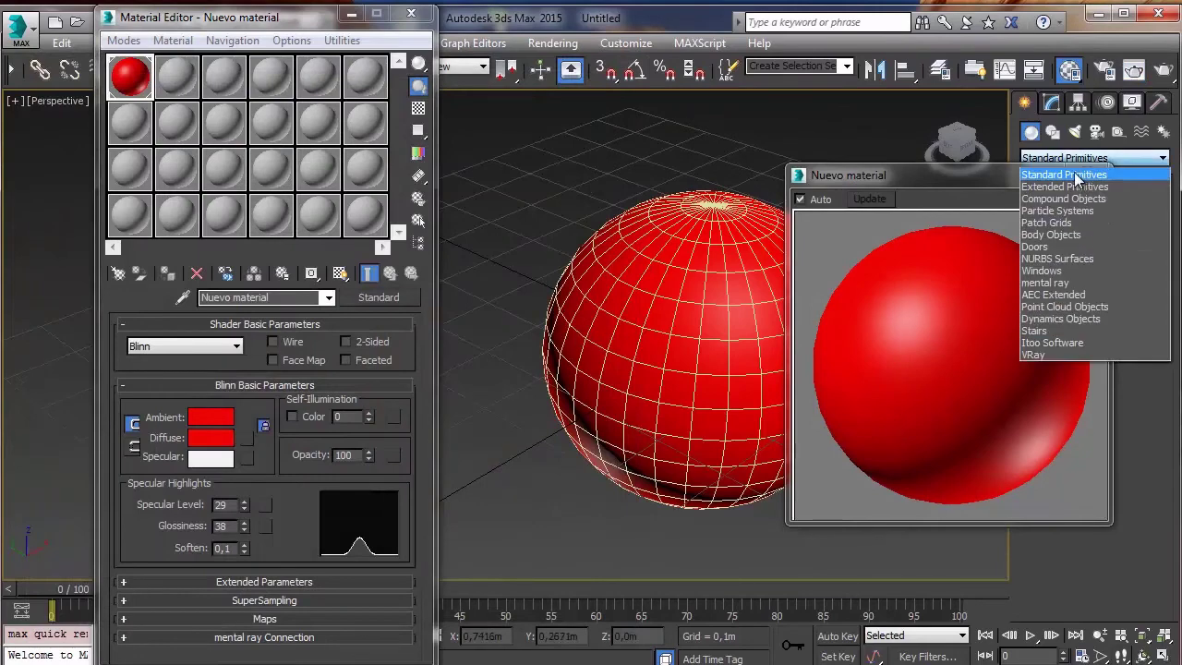
click(1057, 170)
click(1089, 173)
click(818, 329)
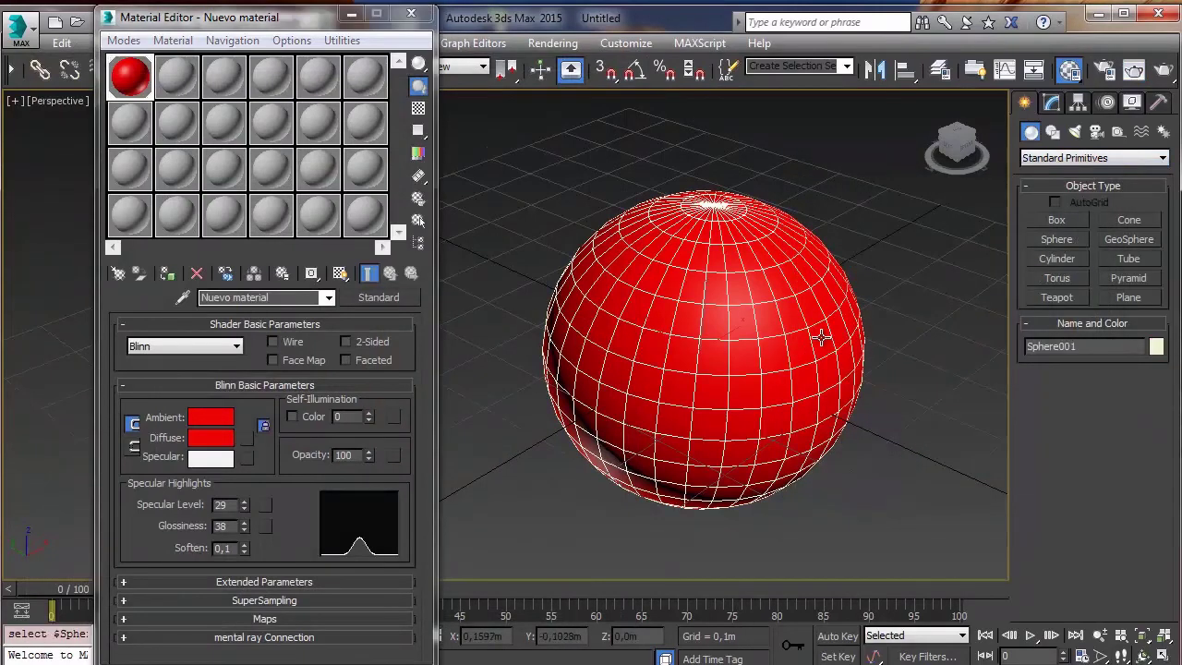
key(Delete)
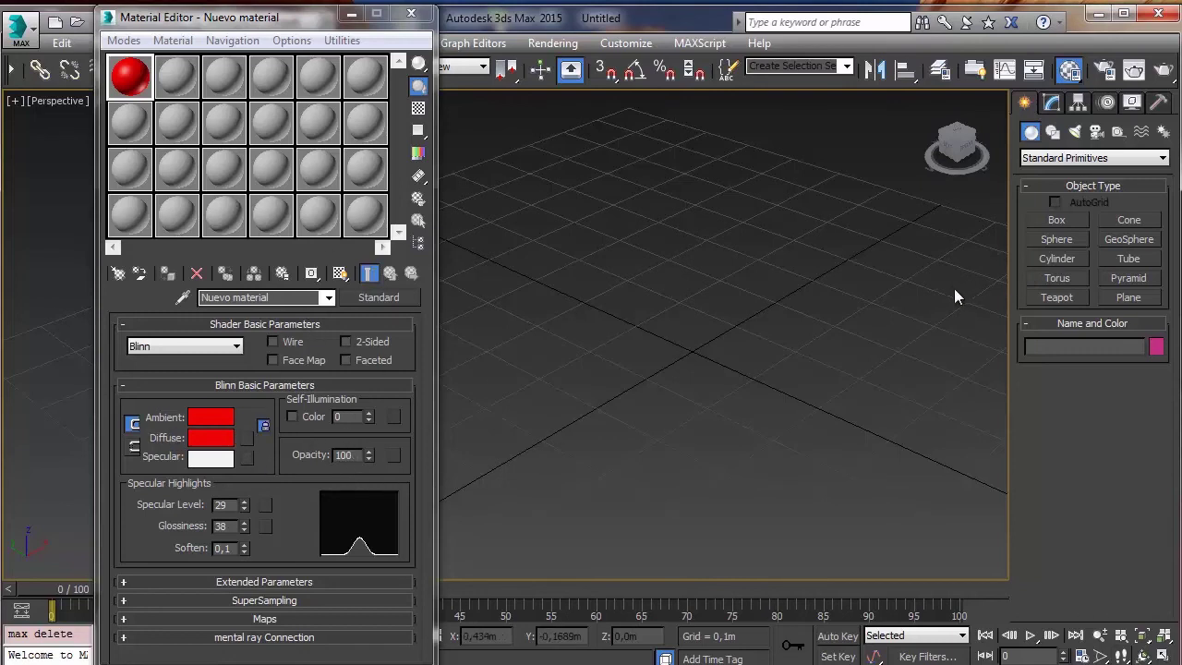
key(ctrl+z)
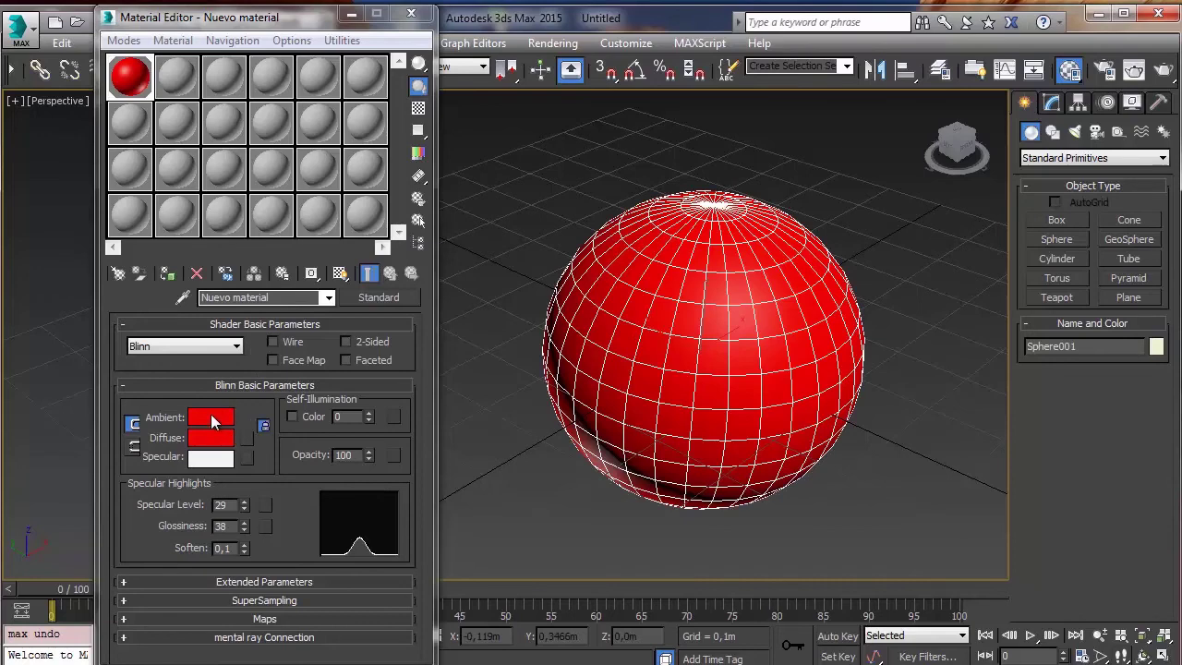
Change the Nuevo material's ambient colour to yellow
click(214, 417)
drag(396, 142, 397, 121)
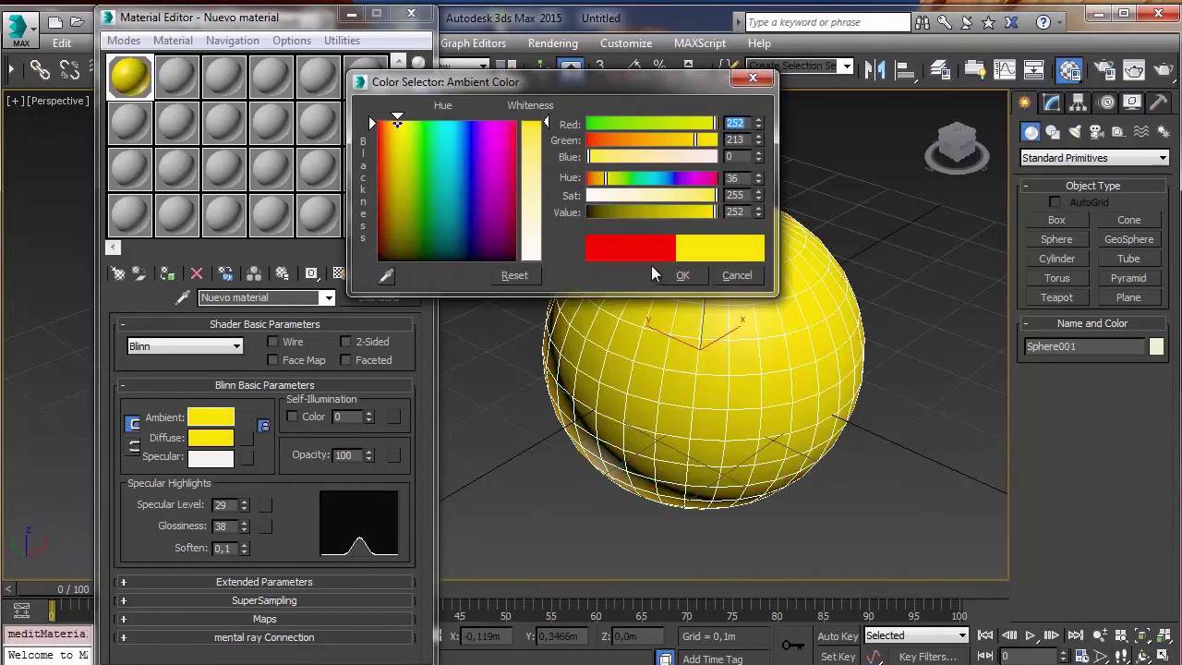
click(680, 276)
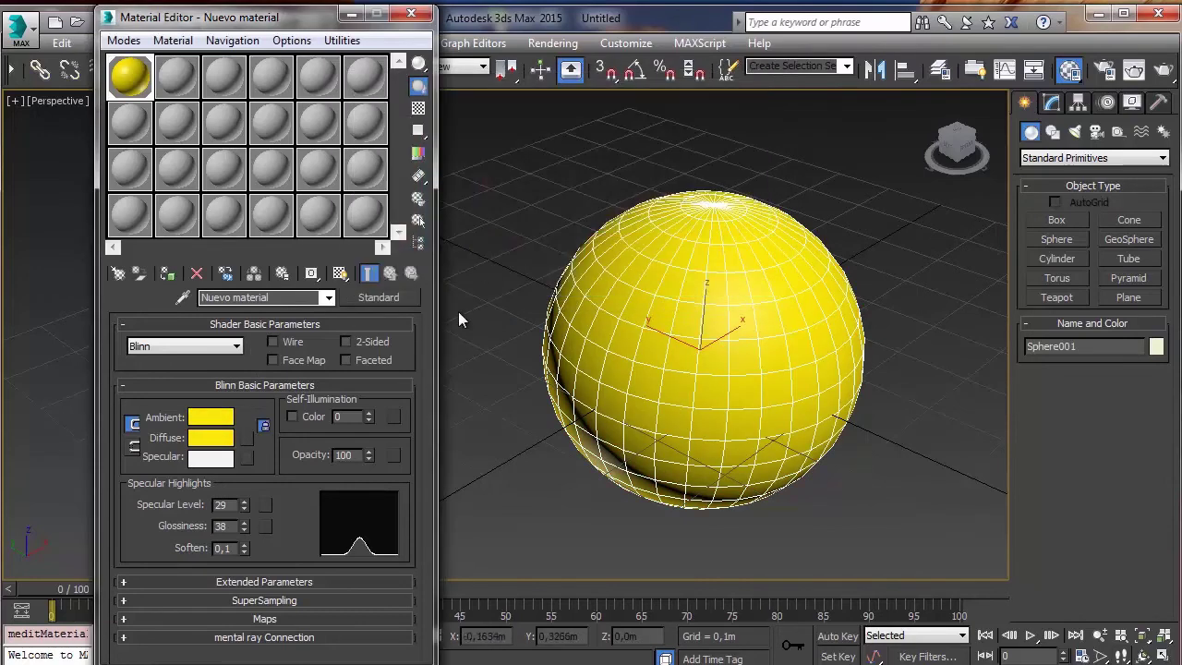
Delete the yellow sphere and close the Material Editor
click(532, 282)
click(757, 271)
key(Delete)
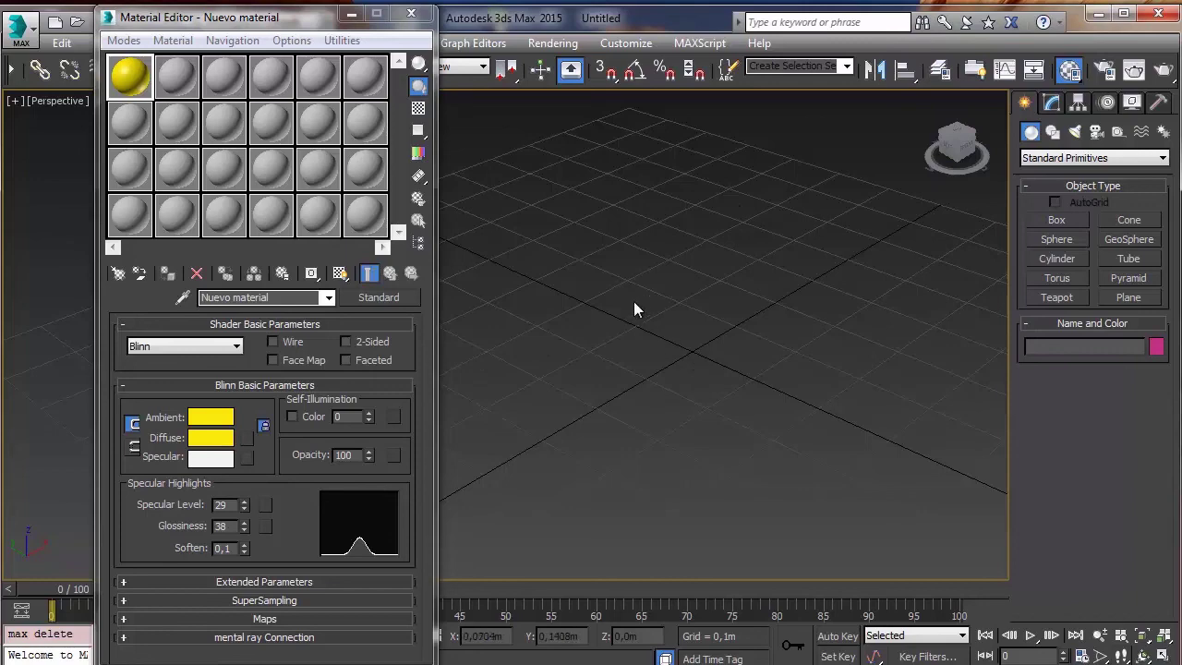
click(411, 13)
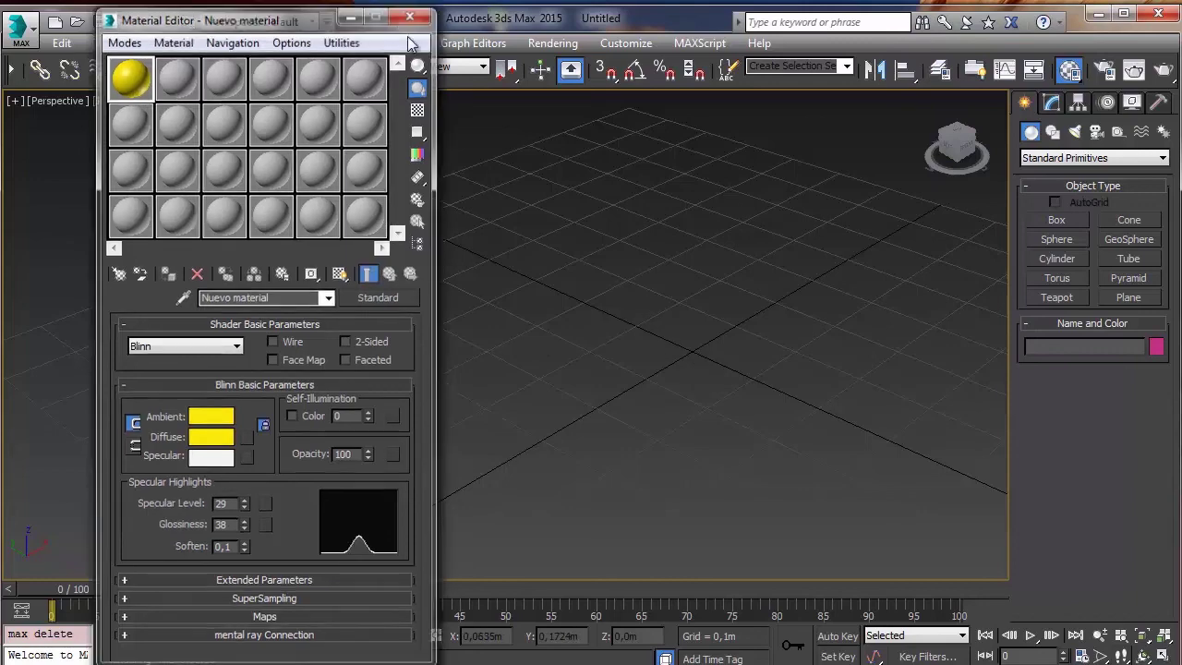